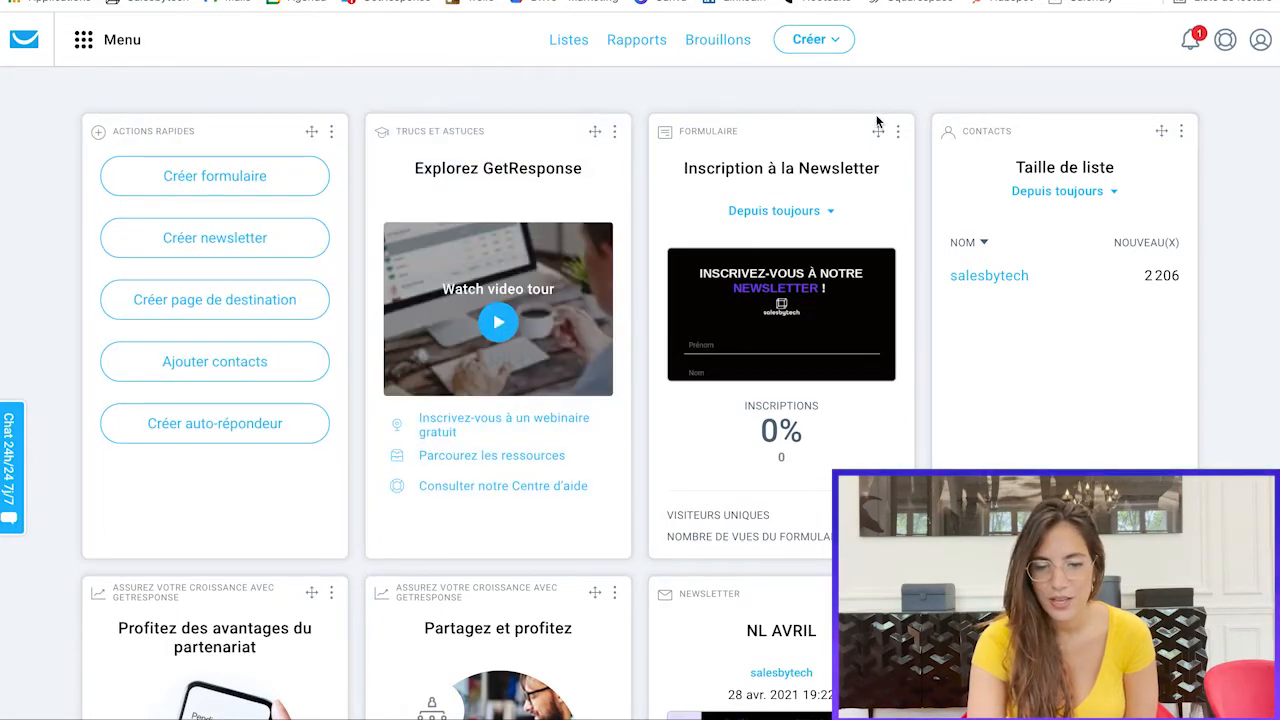
{"action": "left_click", "coordinate": [899, 132]}
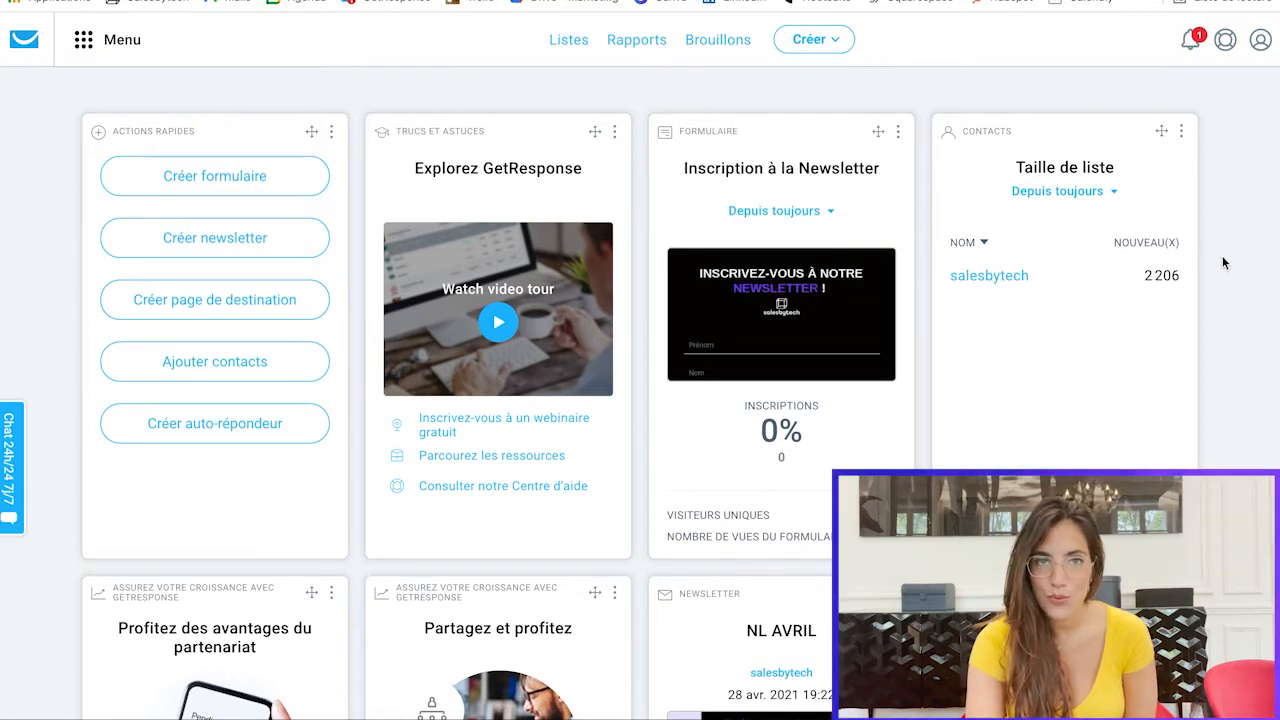
{"action": "left_click", "coordinate": [13, 424]}
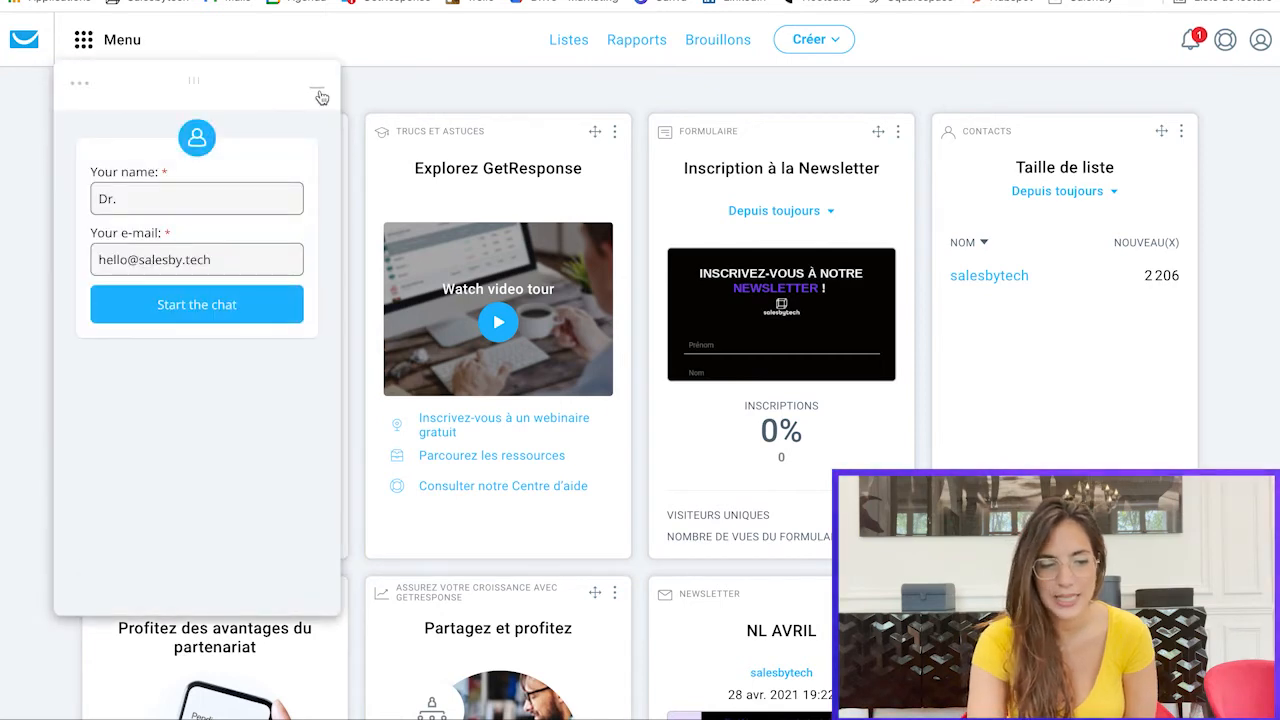
{"action": "left_click", "coordinate": [318, 96]}
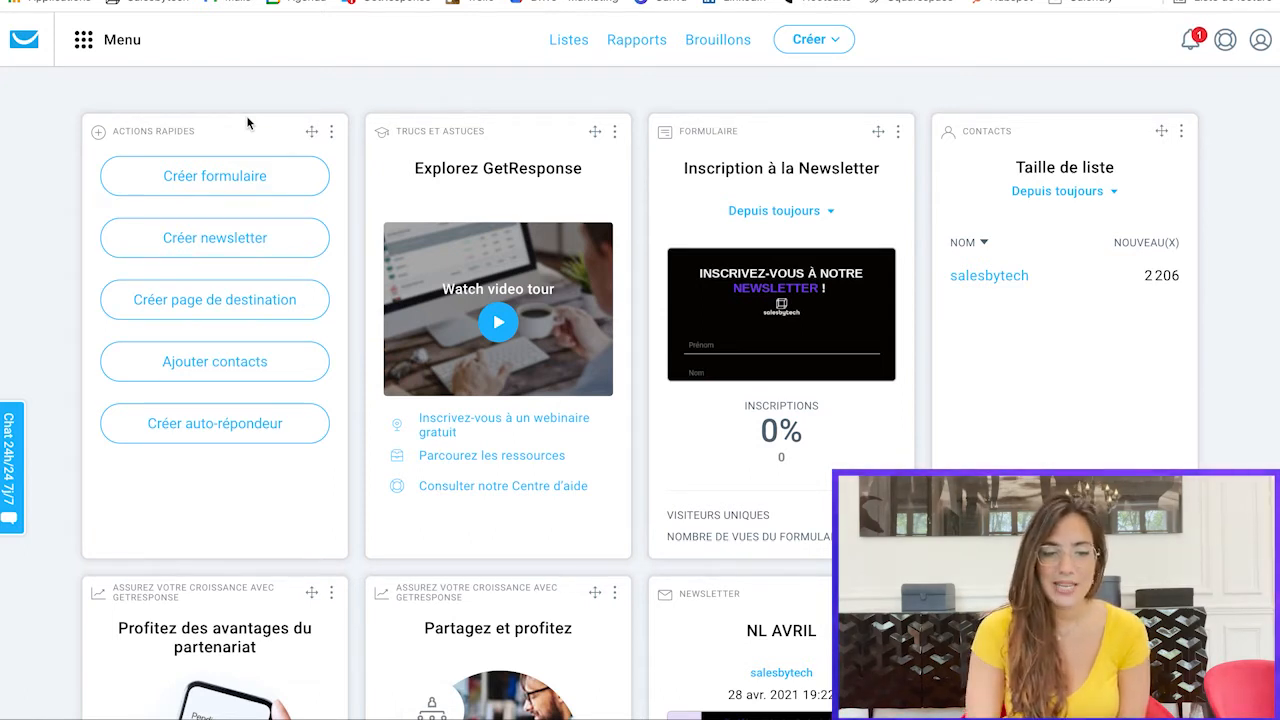
- Create a new contact list named "testtoolview"
{"action": "left_click", "coordinate": [569, 42]}
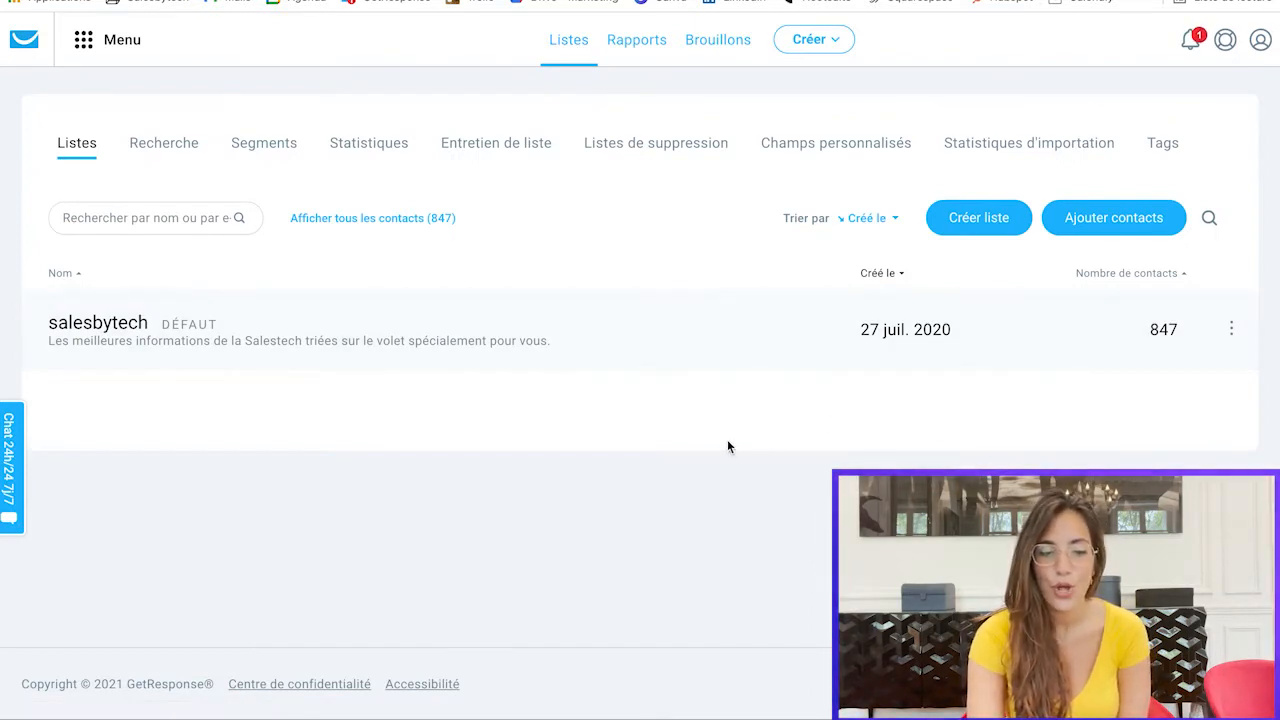
{"action": "left_click", "coordinate": [966, 222]}
{"action": "left_click", "coordinate": [669, 226]}
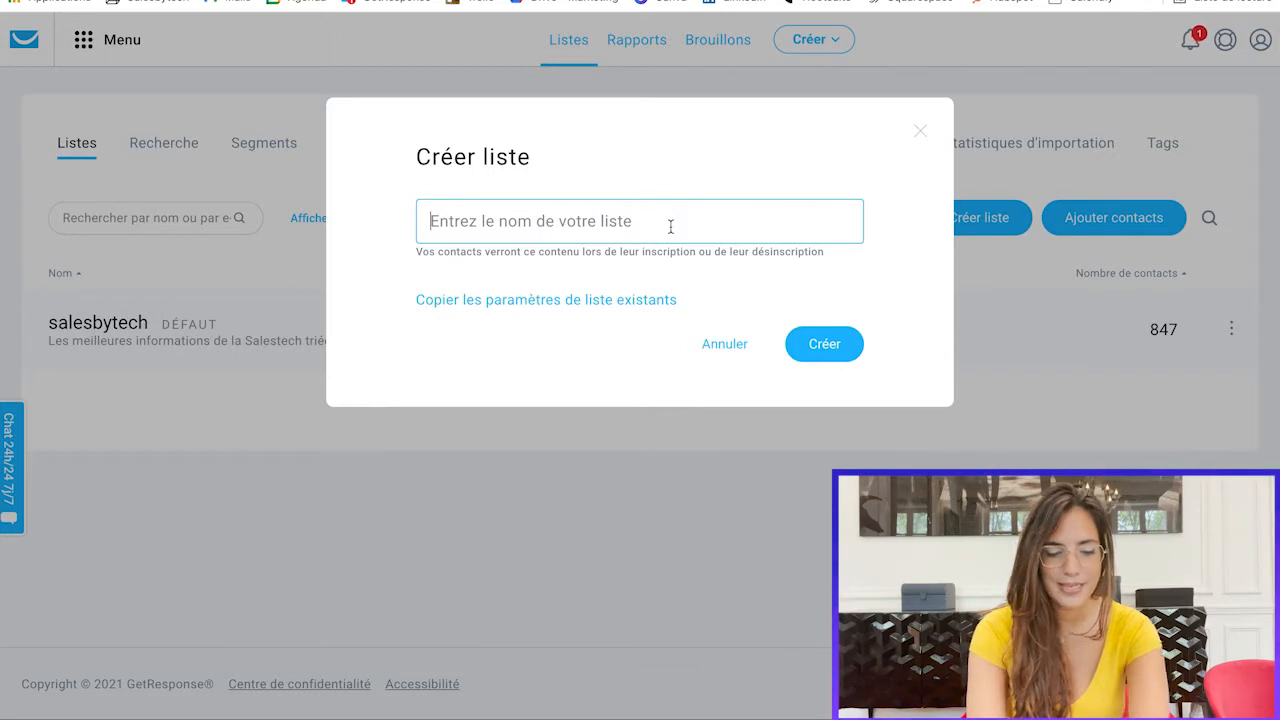
{"action": "type", "text": "test"}
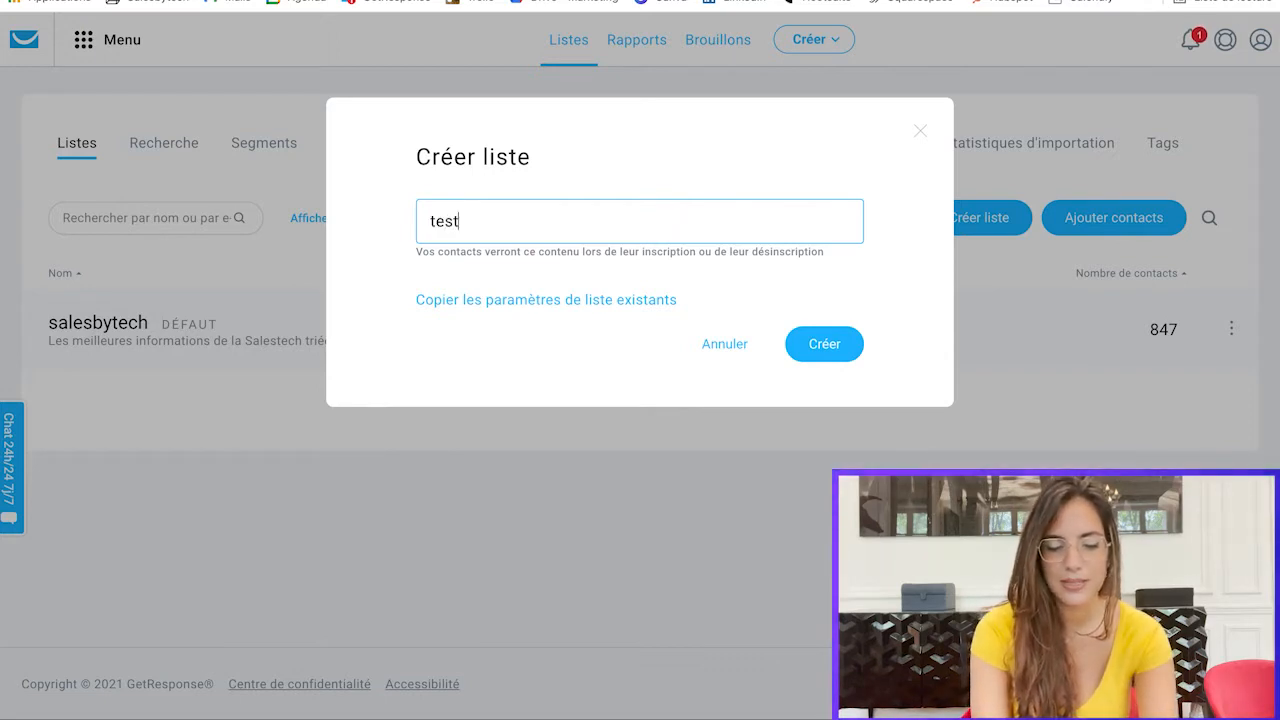
{"action": "type", "text": "toolview"}
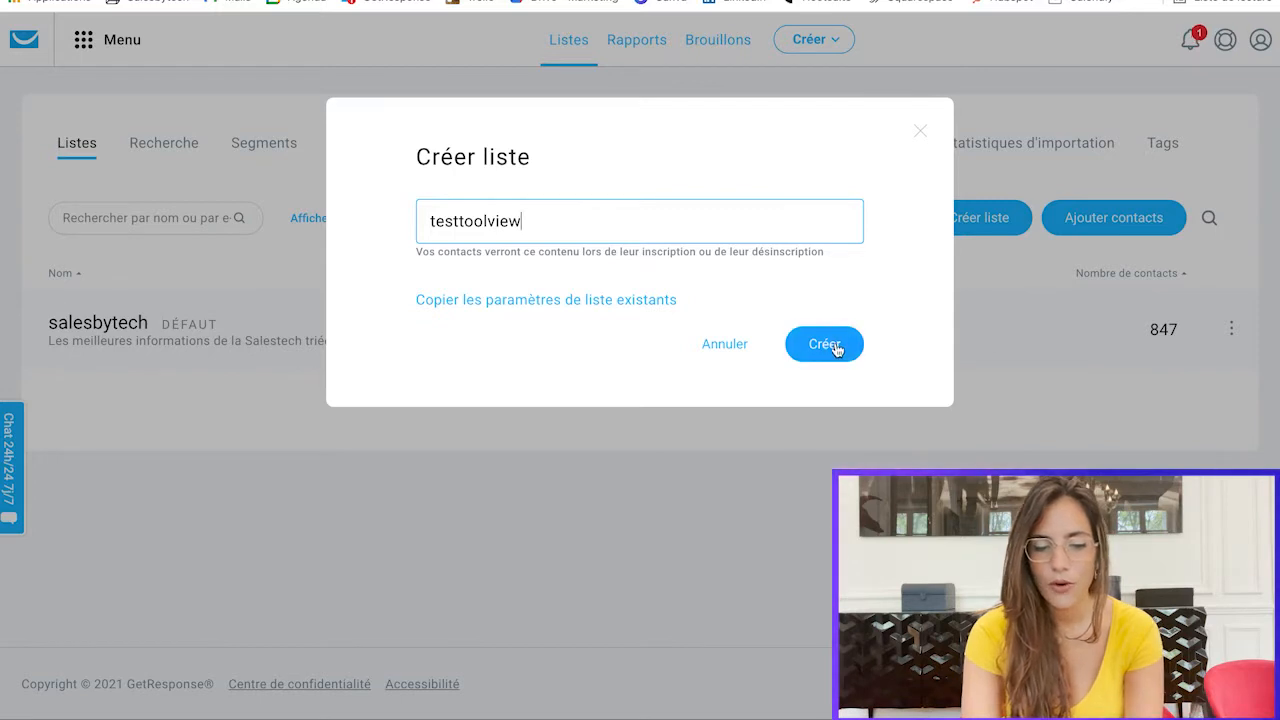
{"action": "left_click", "coordinate": [835, 345]}
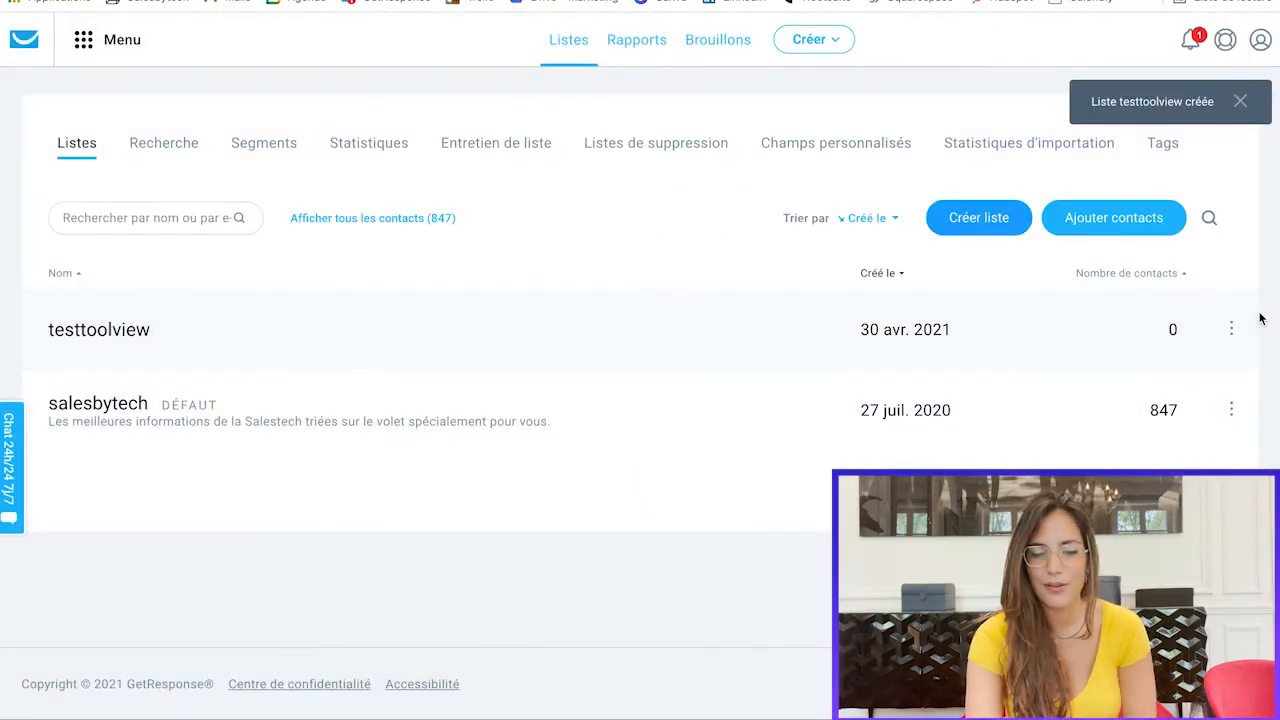
- In the testtoolview list's settings, set the list title to "Liste générale" and save the general parameters
{"action": "left_click", "coordinate": [1231, 331]}
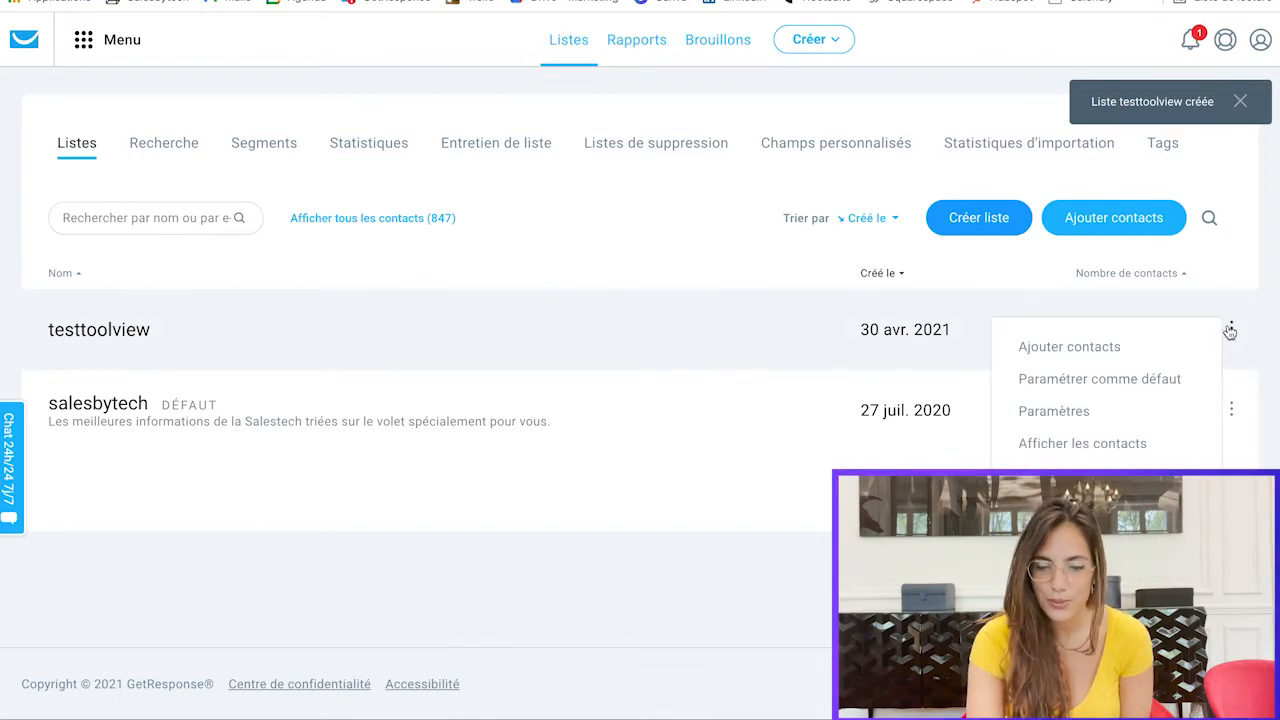
{"action": "left_click", "coordinate": [1078, 413]}
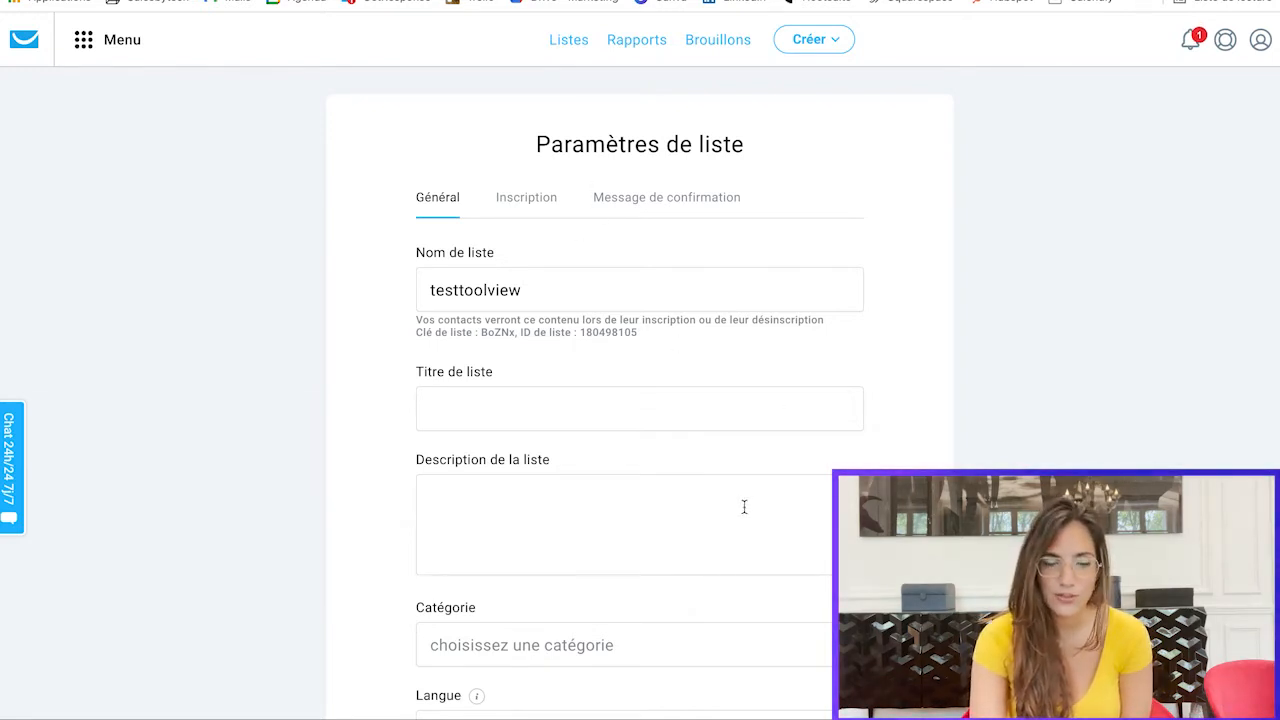
{"action": "scroll", "coordinate": [744, 507], "scroll_direction": "down", "scroll_amount": 1}
{"action": "left_click", "coordinate": [549, 386]}
{"action": "left_click", "coordinate": [484, 508]}
{"action": "left_click", "coordinate": [489, 381]}
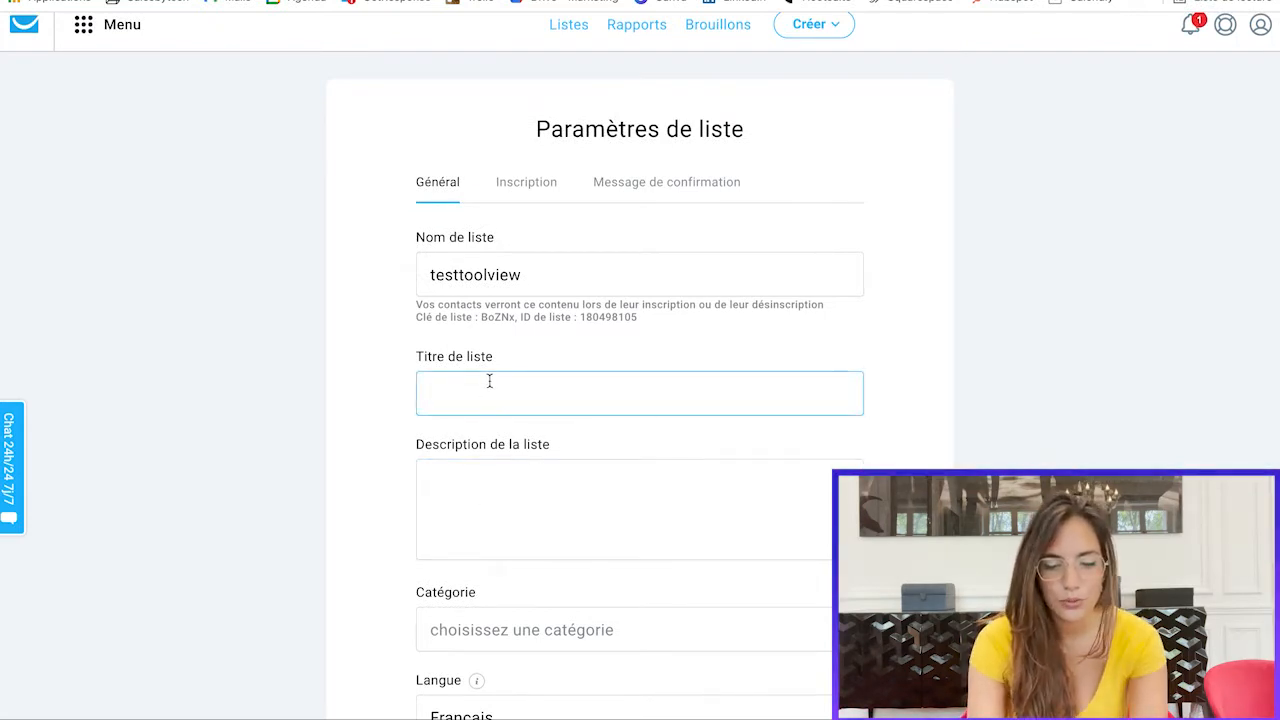
{"action": "type", "text": "Liste générale"}
{"action": "scroll", "coordinate": [520, 508], "scroll_direction": "down", "scroll_amount": 1}
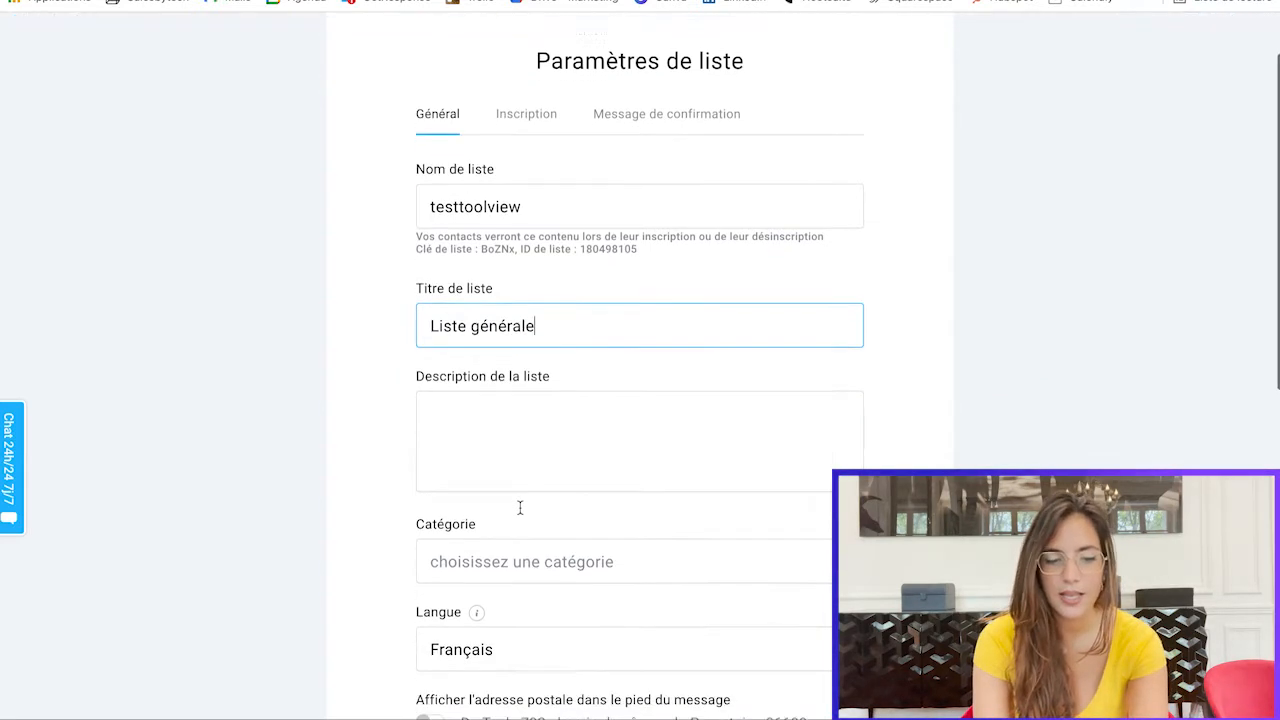
{"action": "scroll", "coordinate": [520, 508], "scroll_direction": "down", "scroll_amount": 4}
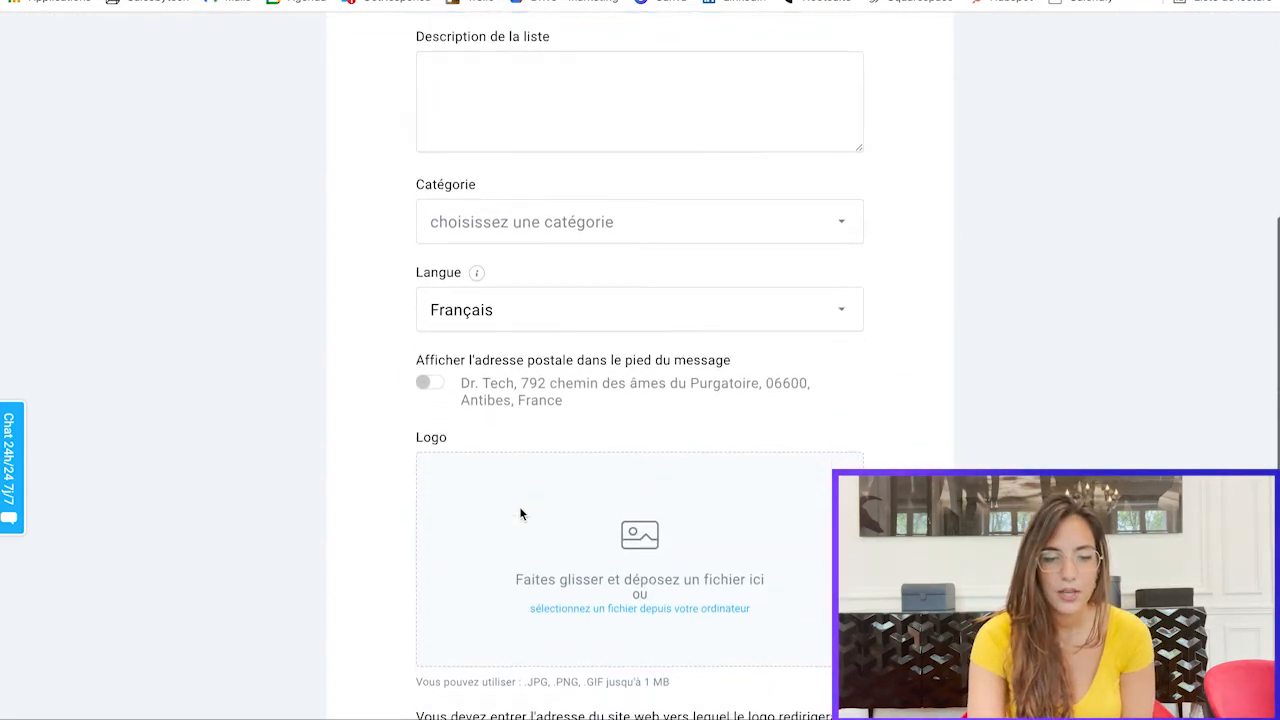
{"action": "scroll", "coordinate": [520, 513], "scroll_direction": "down", "scroll_amount": 3}
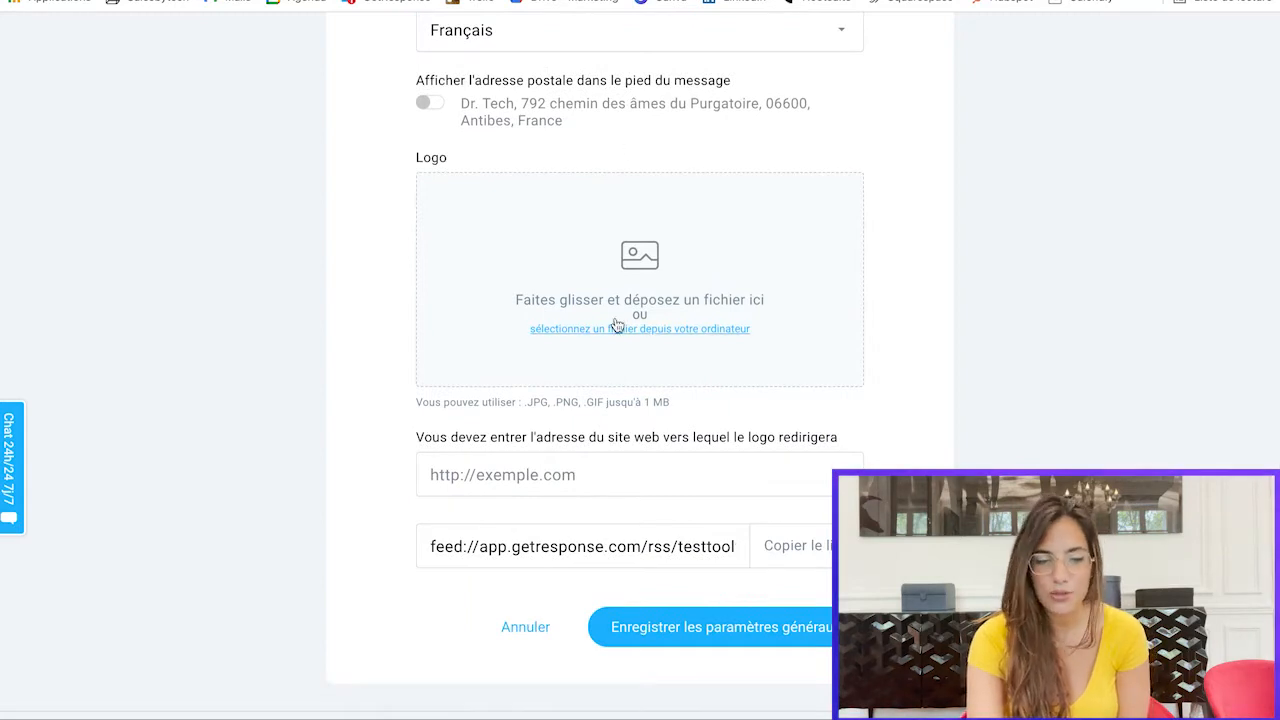
{"action": "scroll", "coordinate": [646, 450], "scroll_direction": "down", "scroll_amount": 1}
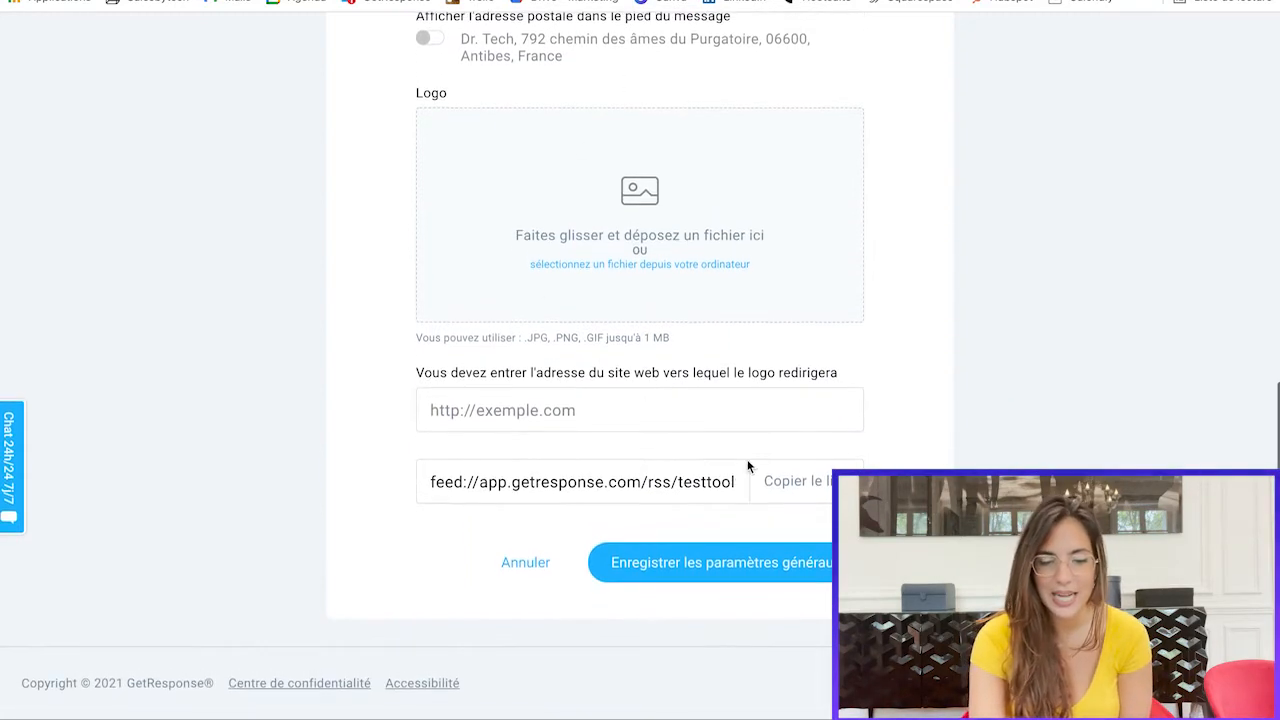
{"action": "left_click", "coordinate": [706, 575]}
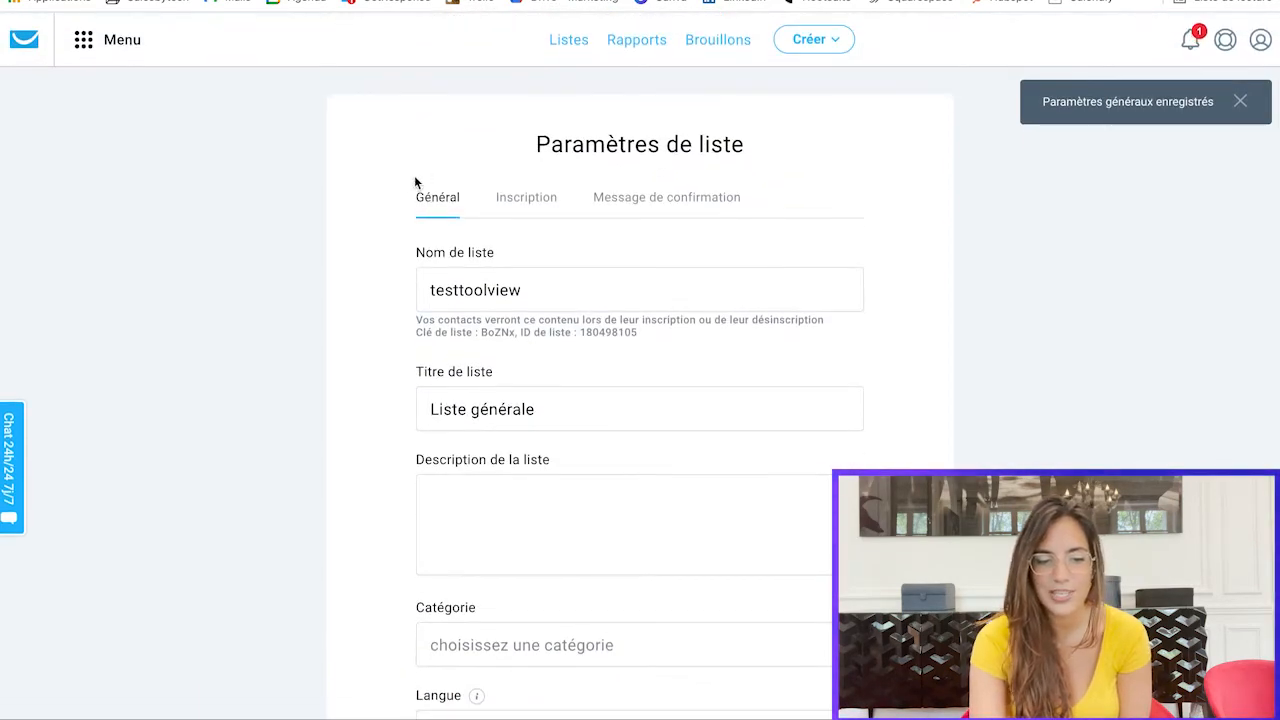
- Enable subscription notifications for the list and apply the company's general "hello" e-mail address as recipient
{"action": "left_click", "coordinate": [543, 206]}
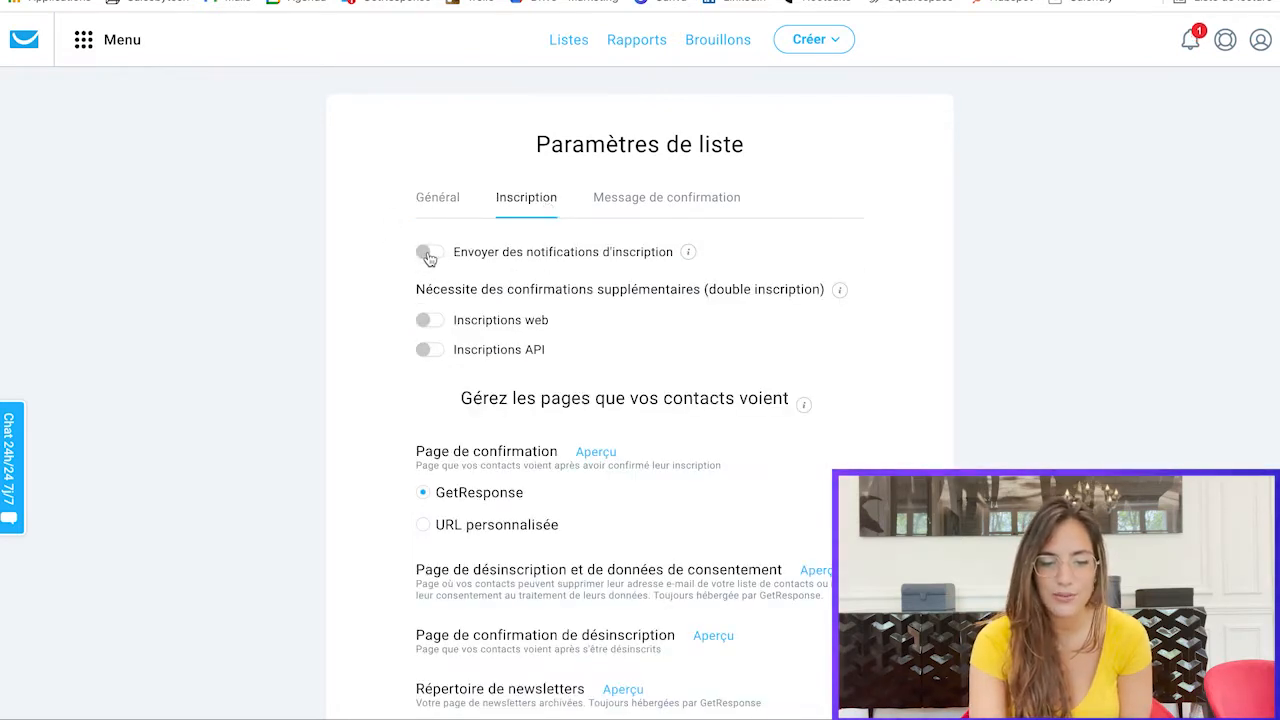
{"action": "left_click", "coordinate": [428, 255]}
{"action": "left_click", "coordinate": [479, 304]}
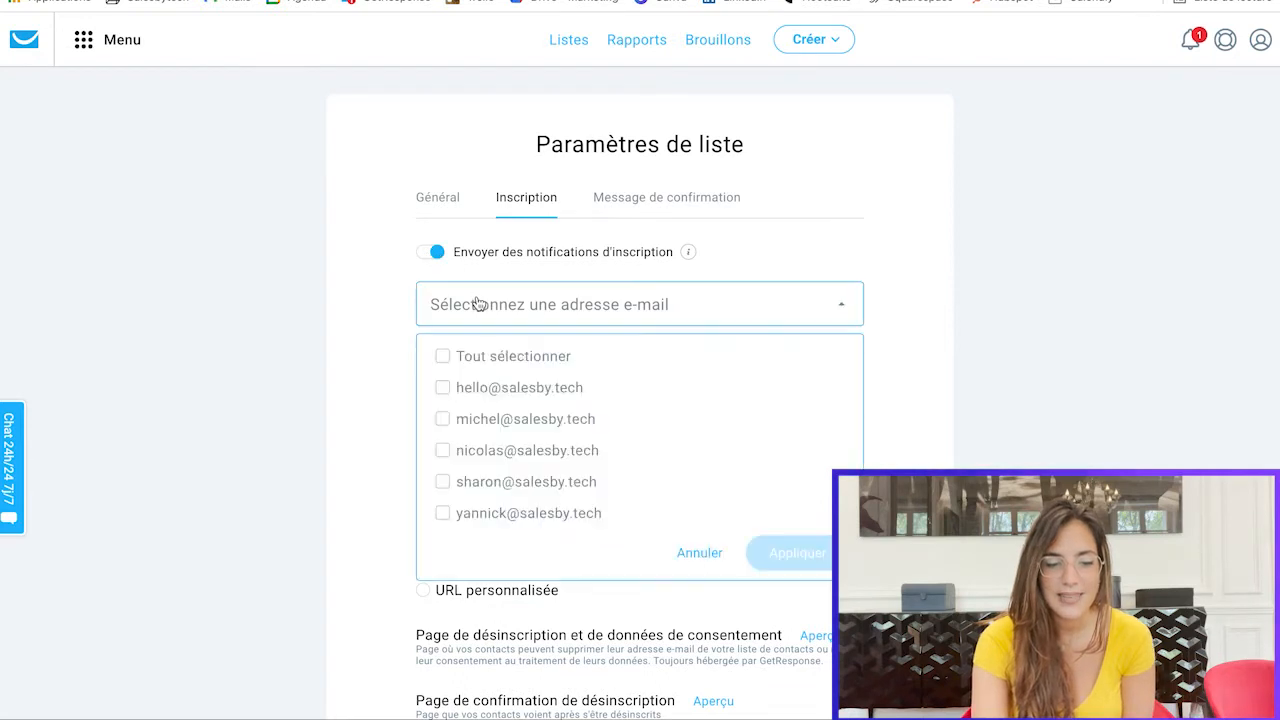
{"action": "left_click", "coordinate": [446, 394]}
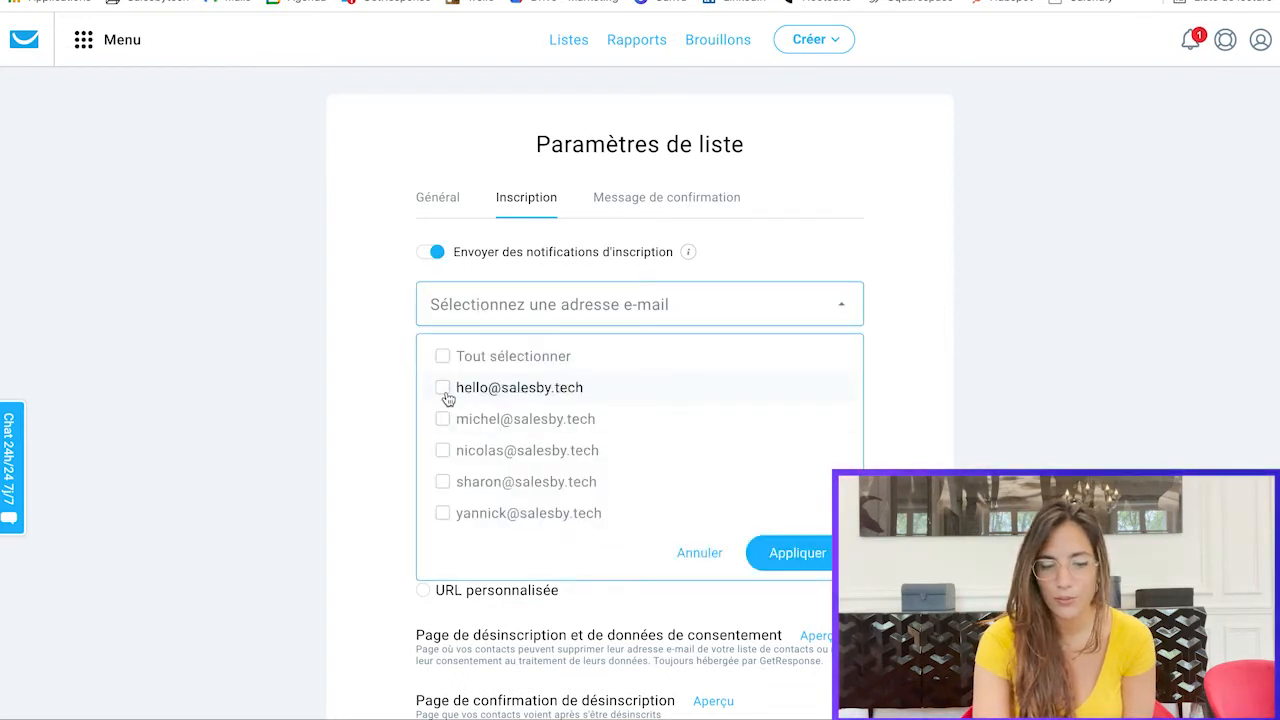
{"action": "left_click", "coordinate": [810, 555]}
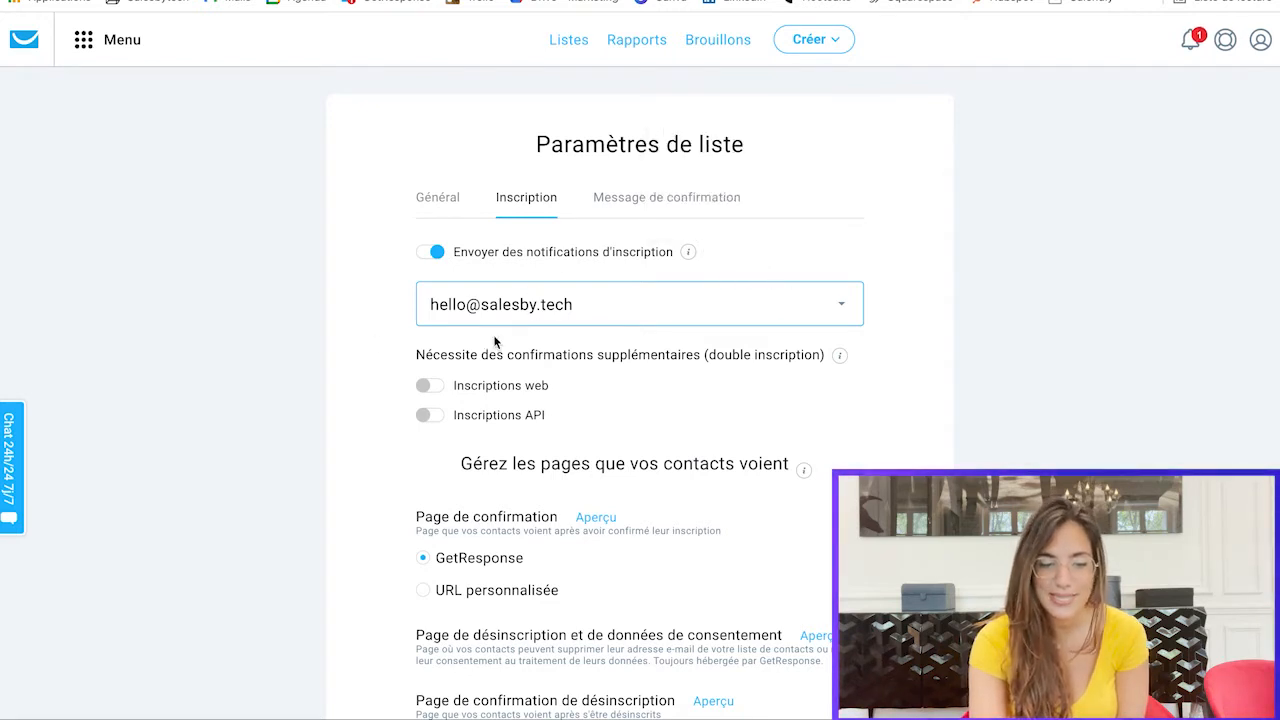
- Open the list's confirmation message settings and examine the available subject lines
{"action": "left_click", "coordinate": [686, 210]}
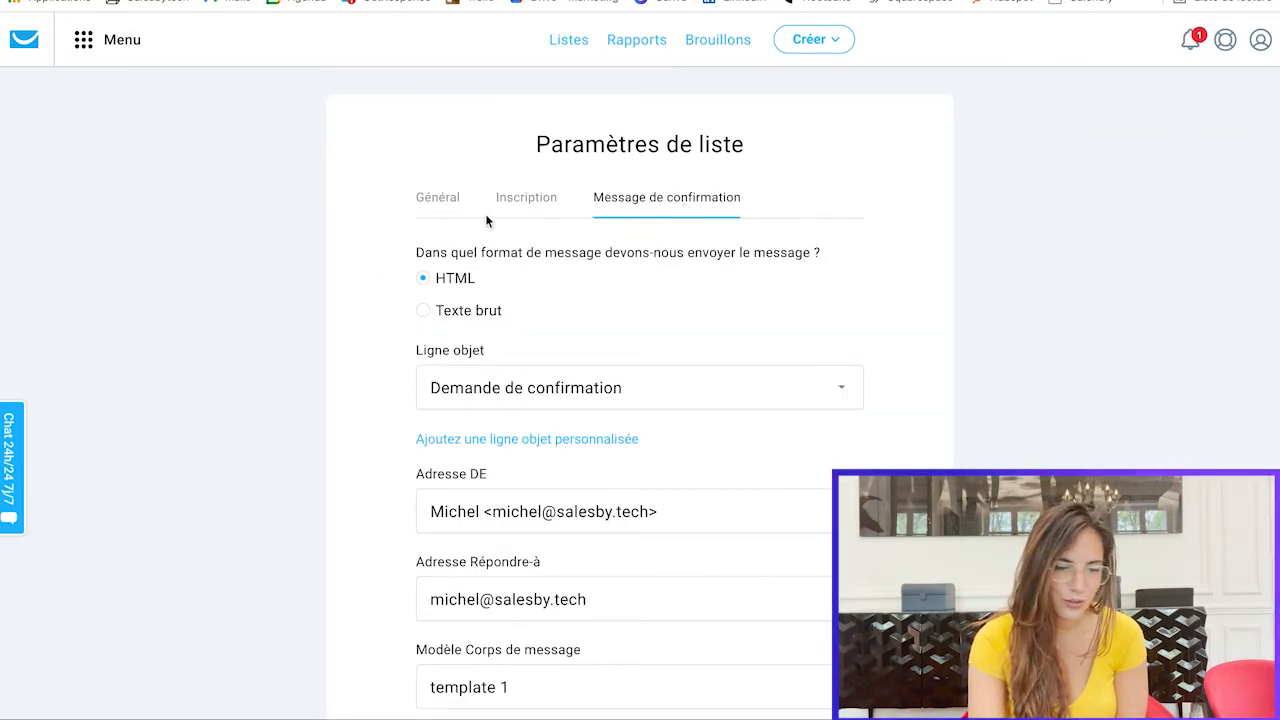
{"action": "scroll", "coordinate": [450, 330], "scroll_direction": "down", "scroll_amount": 2}
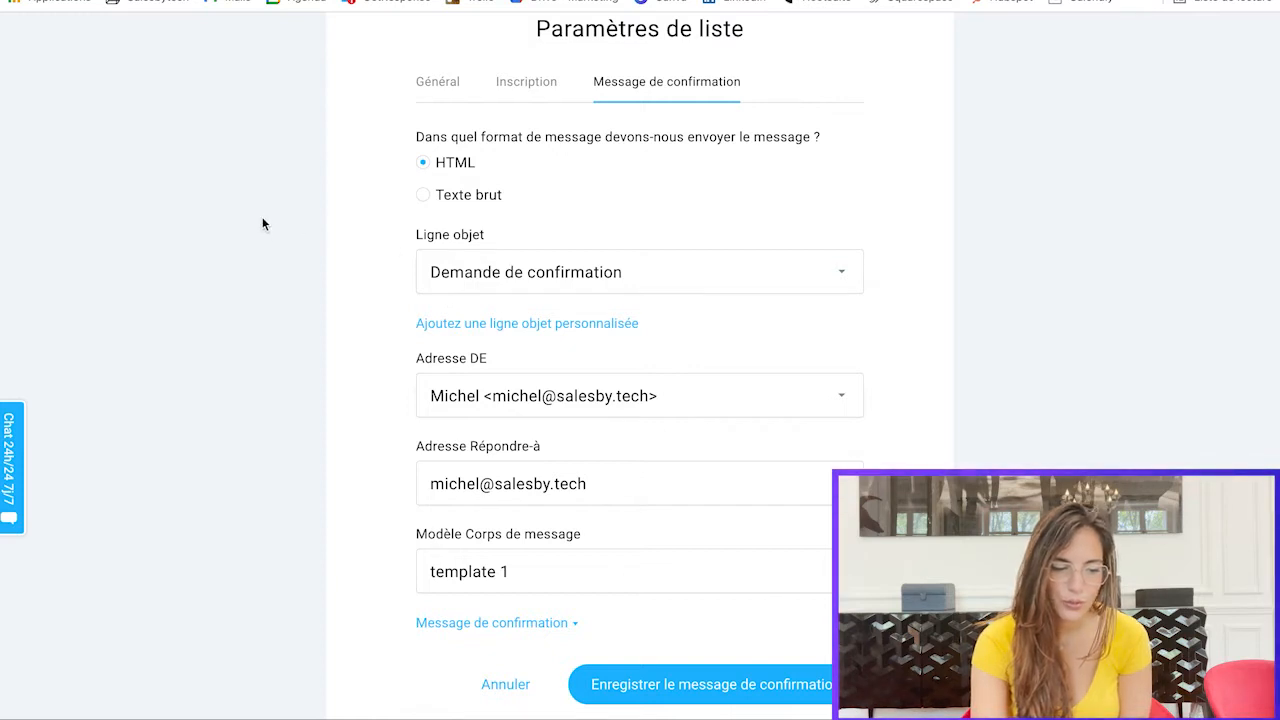
{"action": "left_click", "coordinate": [479, 269]}
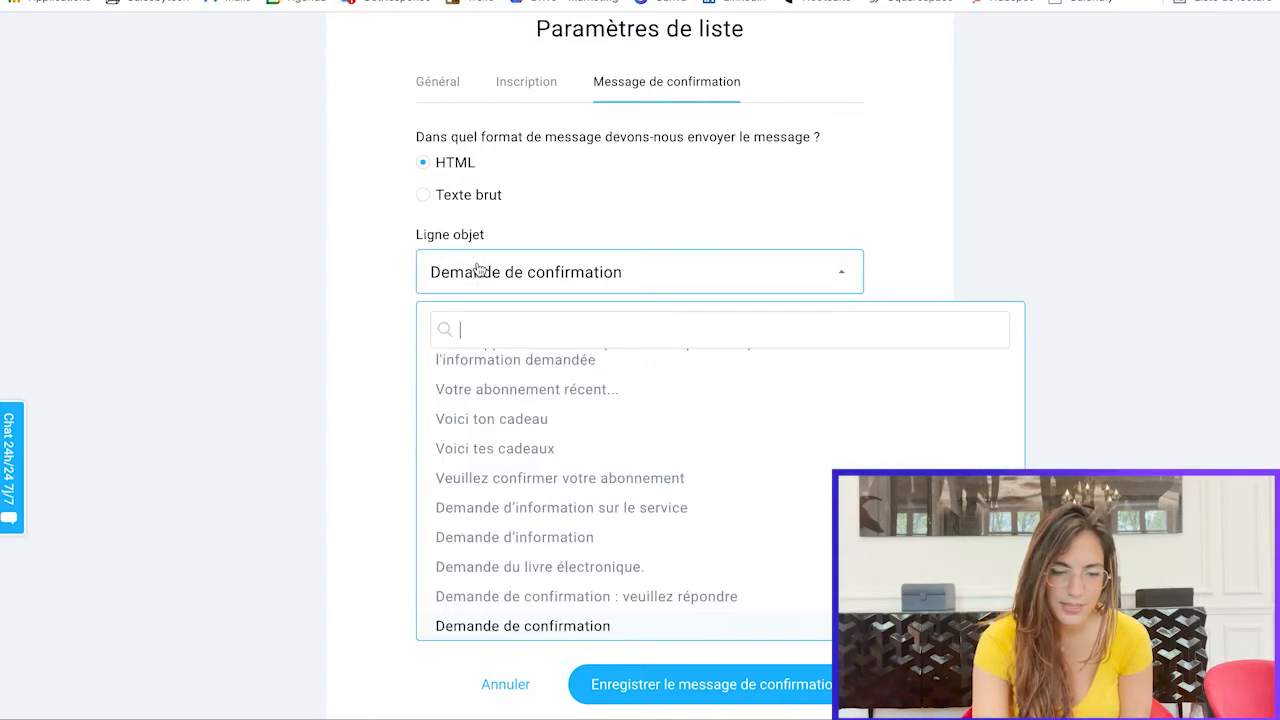
{"action": "scroll", "coordinate": [470, 355], "scroll_direction": "down", "scroll_amount": 3}
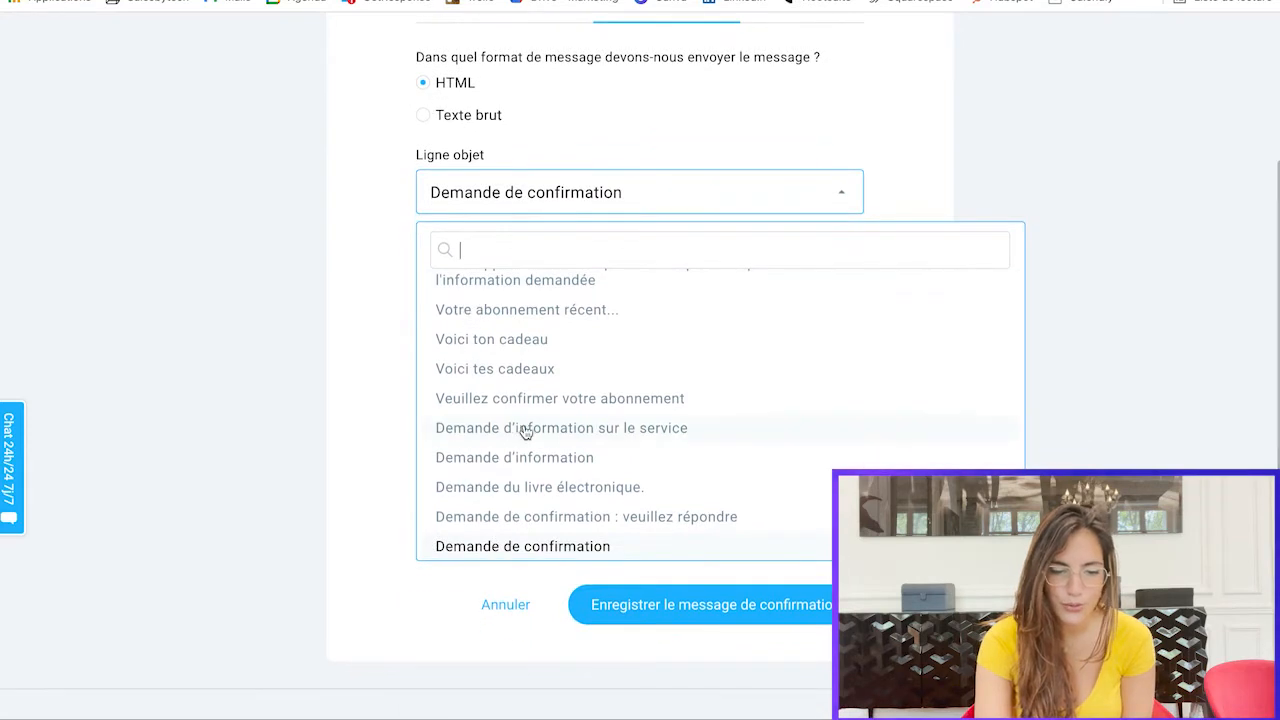
{"action": "scroll", "coordinate": [525, 432], "scroll_direction": "down", "scroll_amount": 3}
{"action": "left_click", "coordinate": [646, 206]}
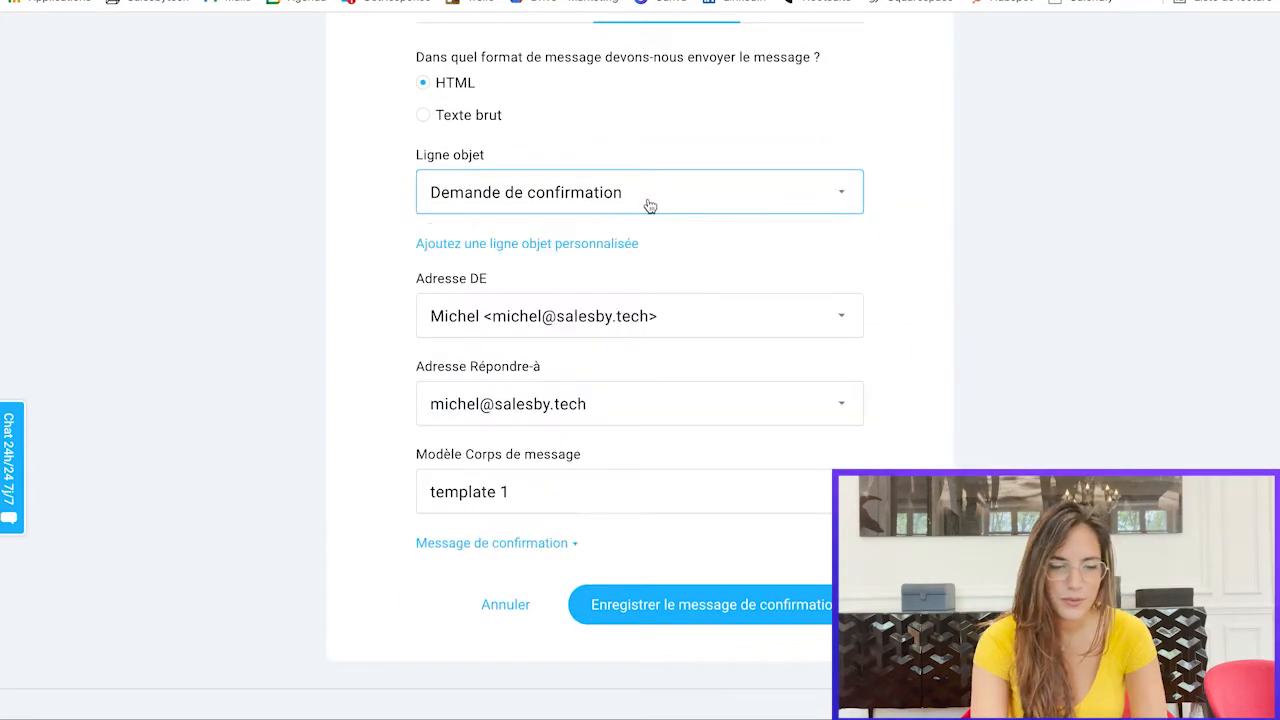
{"action": "left_click", "coordinate": [650, 205]}
{"action": "scroll", "coordinate": [600, 451], "scroll_direction": "down", "scroll_amount": 5}
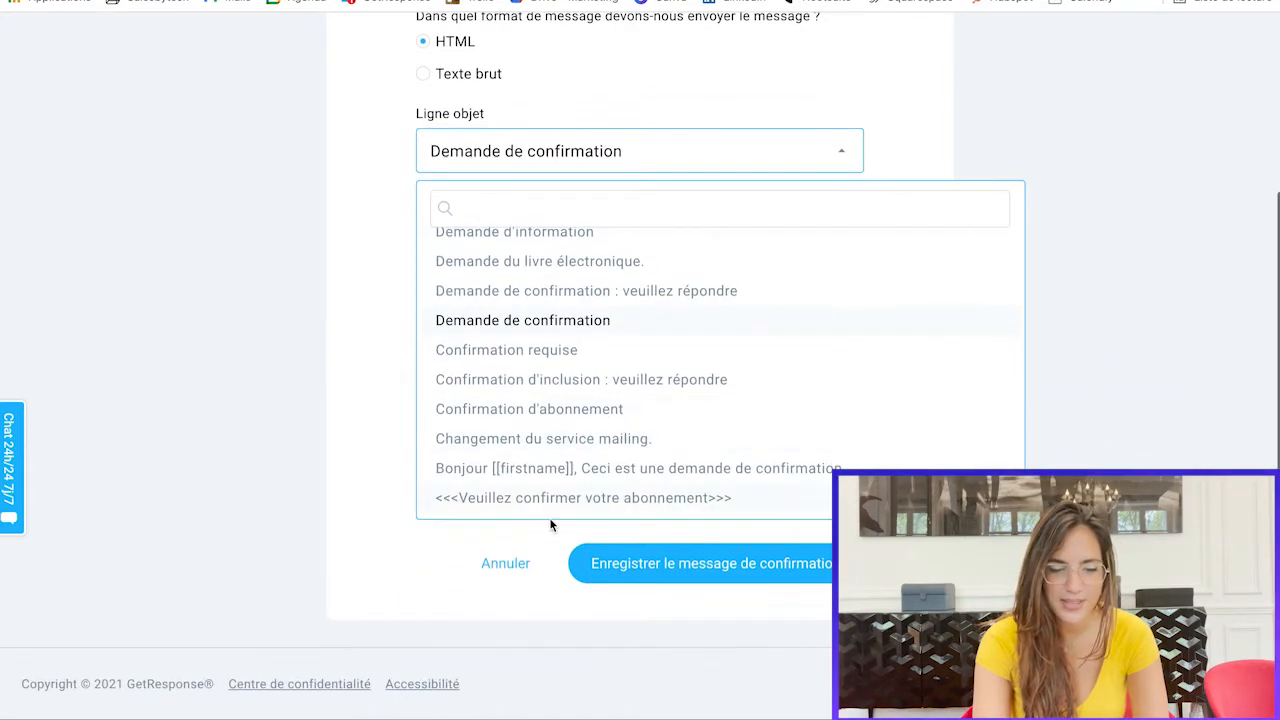
{"action": "left_click", "coordinate": [595, 163]}
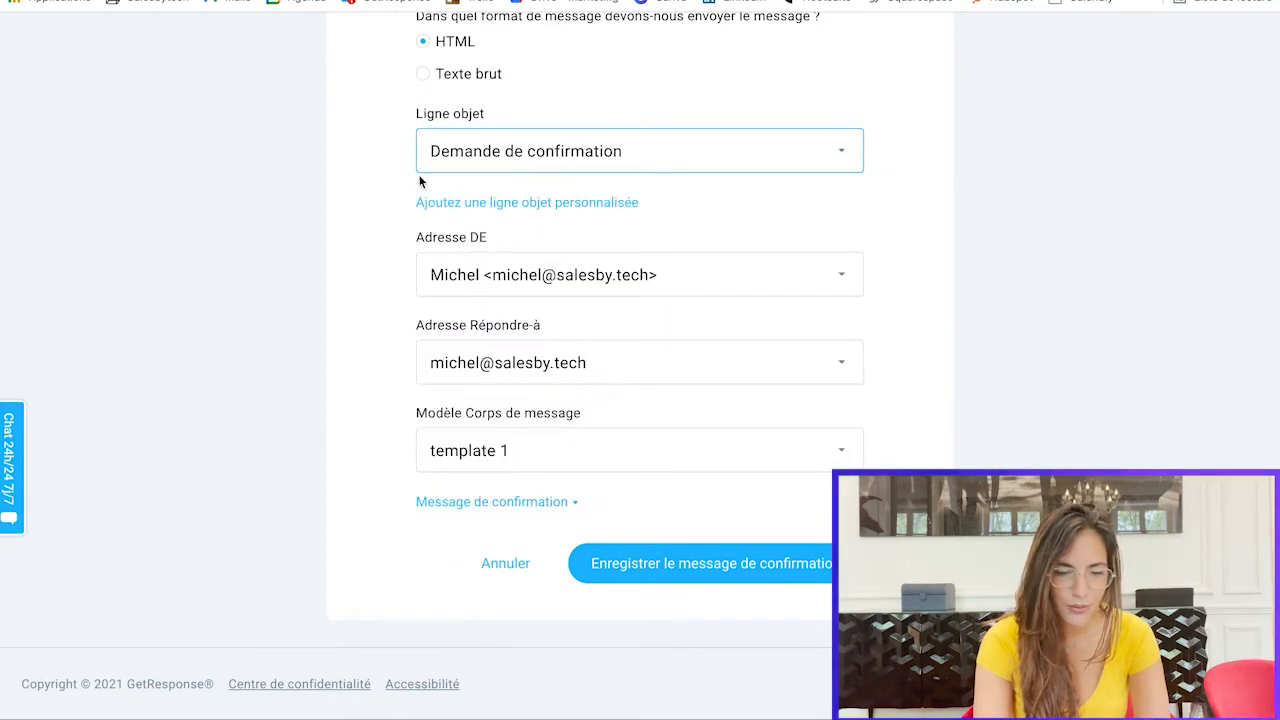
- Set the confirmation message body template to "Veuillez confirmer votre abonnement à la newsletter v.7" and save the message
{"action": "left_click", "coordinate": [482, 455]}
{"action": "scroll", "coordinate": [510, 570], "scroll_direction": "down", "scroll_amount": 1}
{"action": "scroll", "coordinate": [505, 468], "scroll_direction": "up", "scroll_amount": 2}
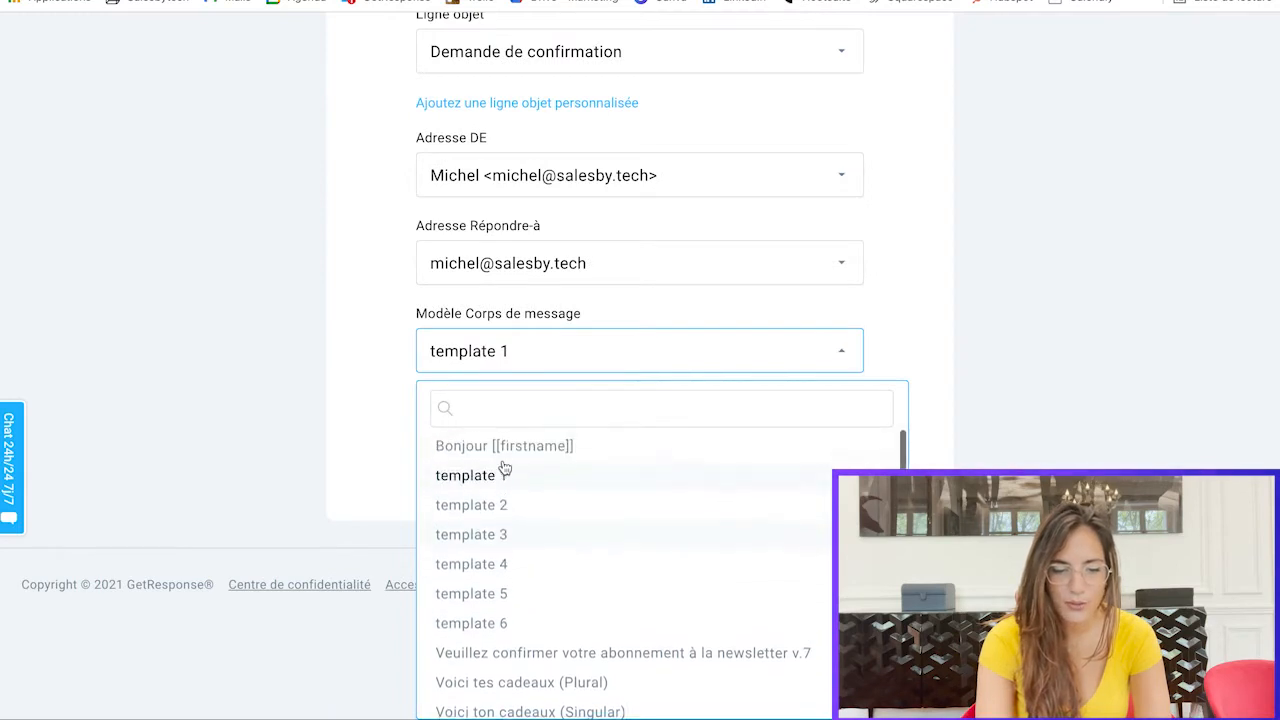
{"action": "scroll", "coordinate": [505, 468], "scroll_direction": "down", "scroll_amount": 4}
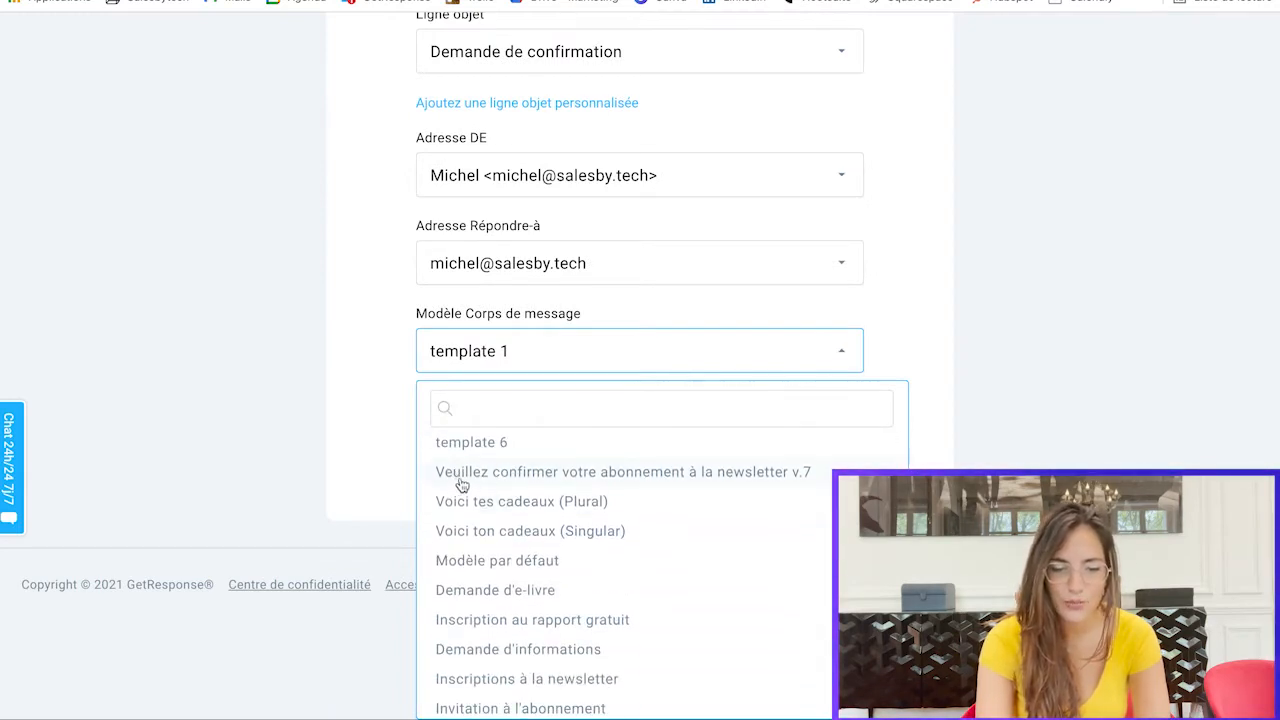
{"action": "left_click", "coordinate": [737, 484]}
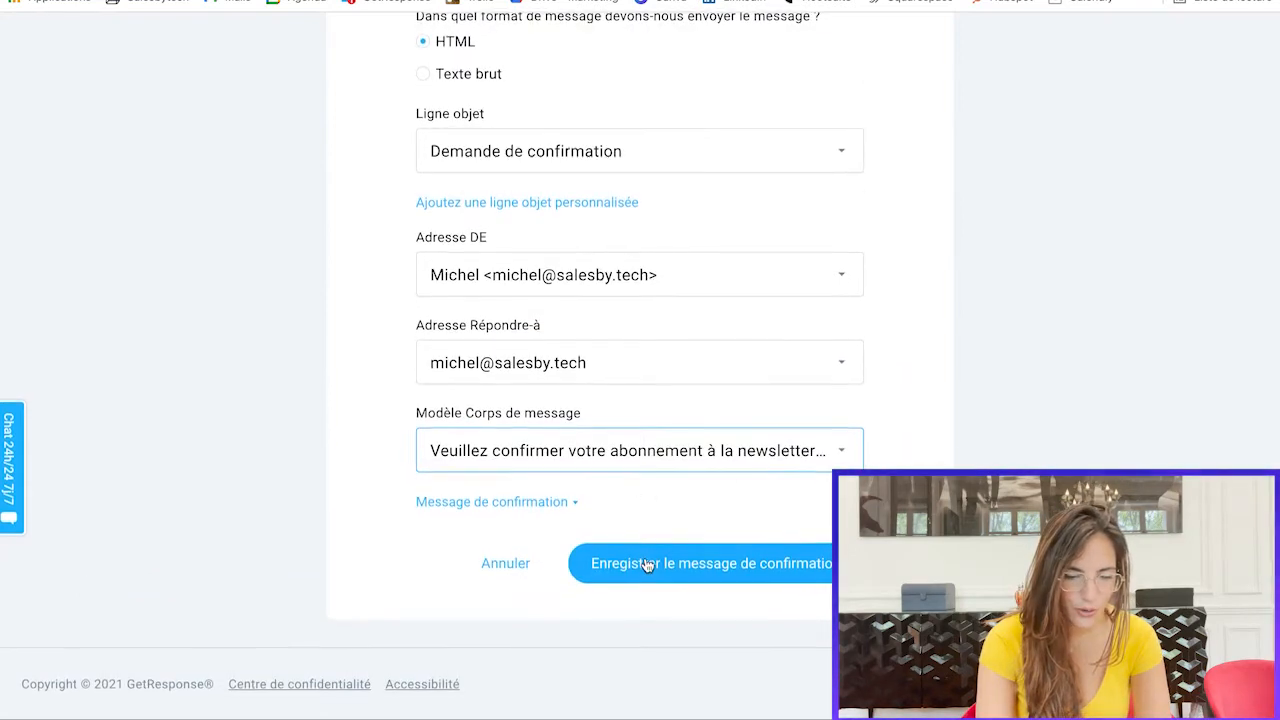
{"action": "left_click", "coordinate": [713, 567]}
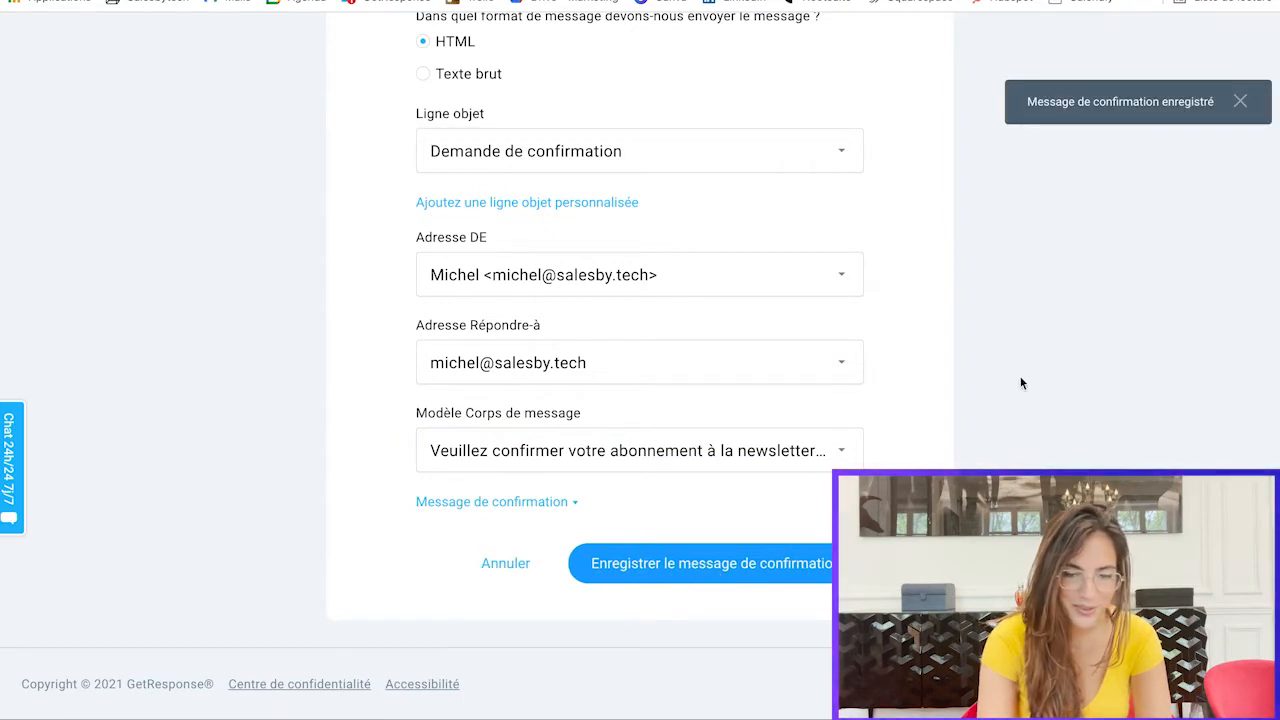
- Return to the contact lists overview and review the actions available for the testtoolview list
{"action": "scroll", "coordinate": [1021, 383], "scroll_direction": "up", "scroll_amount": 3}
{"action": "left_click", "coordinate": [578, 48]}
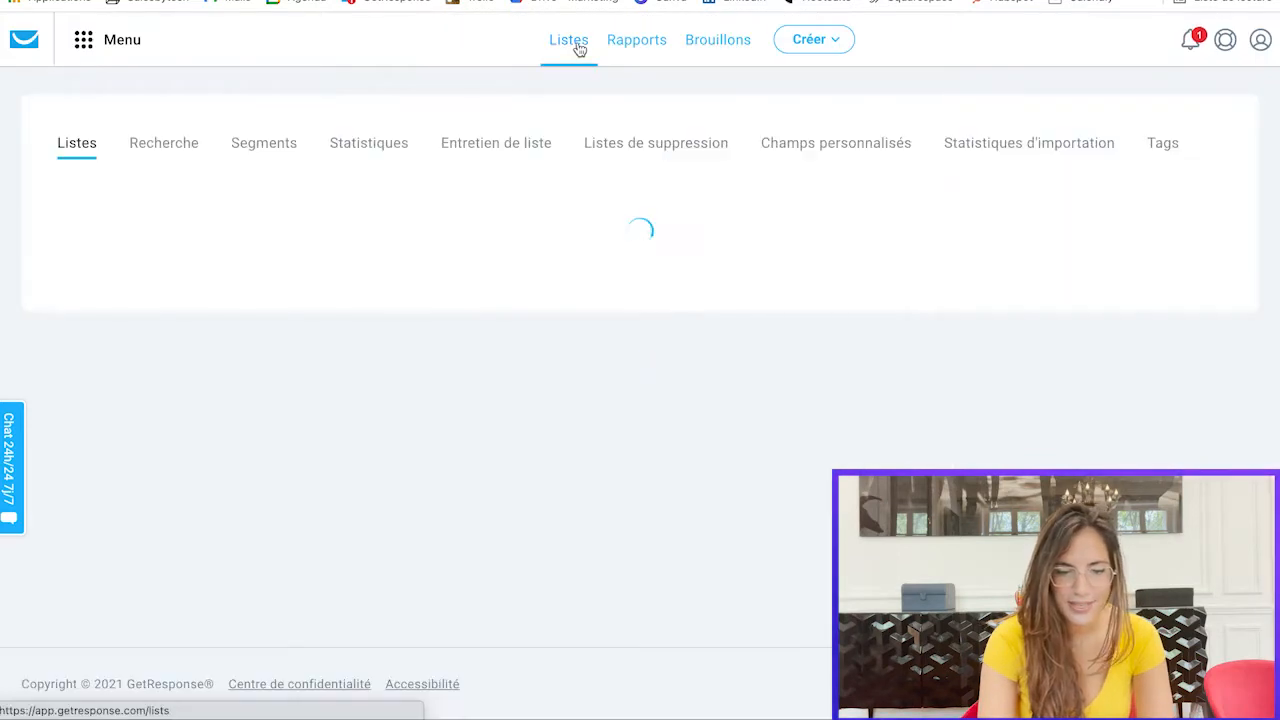
{"action": "left_click", "coordinate": [1231, 329]}
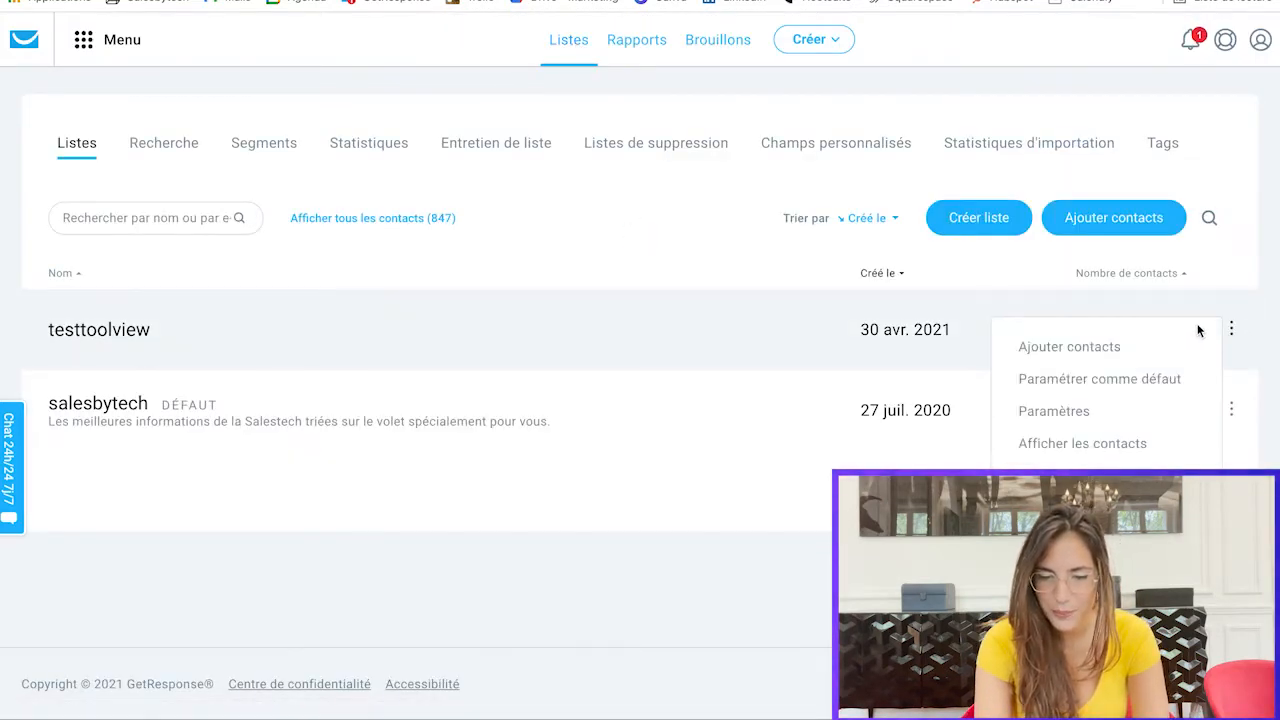
{"action": "left_click", "coordinate": [1028, 388]}
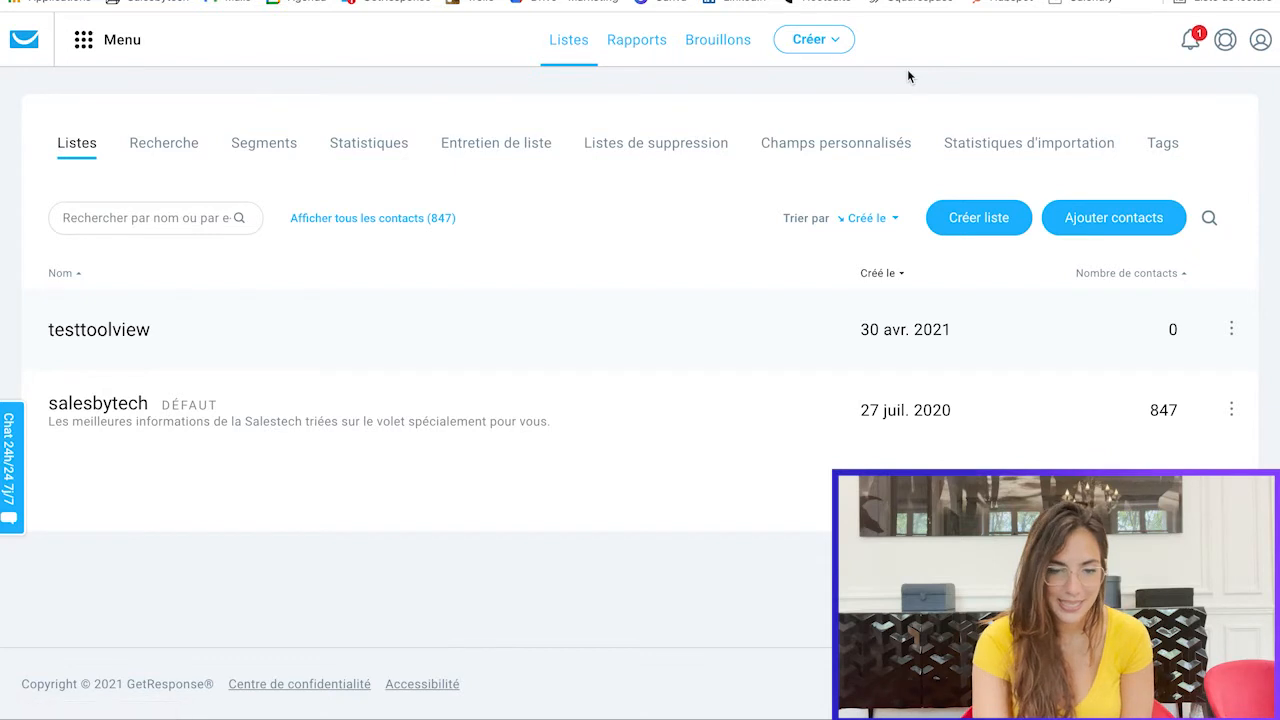
- Create a new autoresponder and name it "Test Toolview"
{"action": "left_click", "coordinate": [803, 42]}
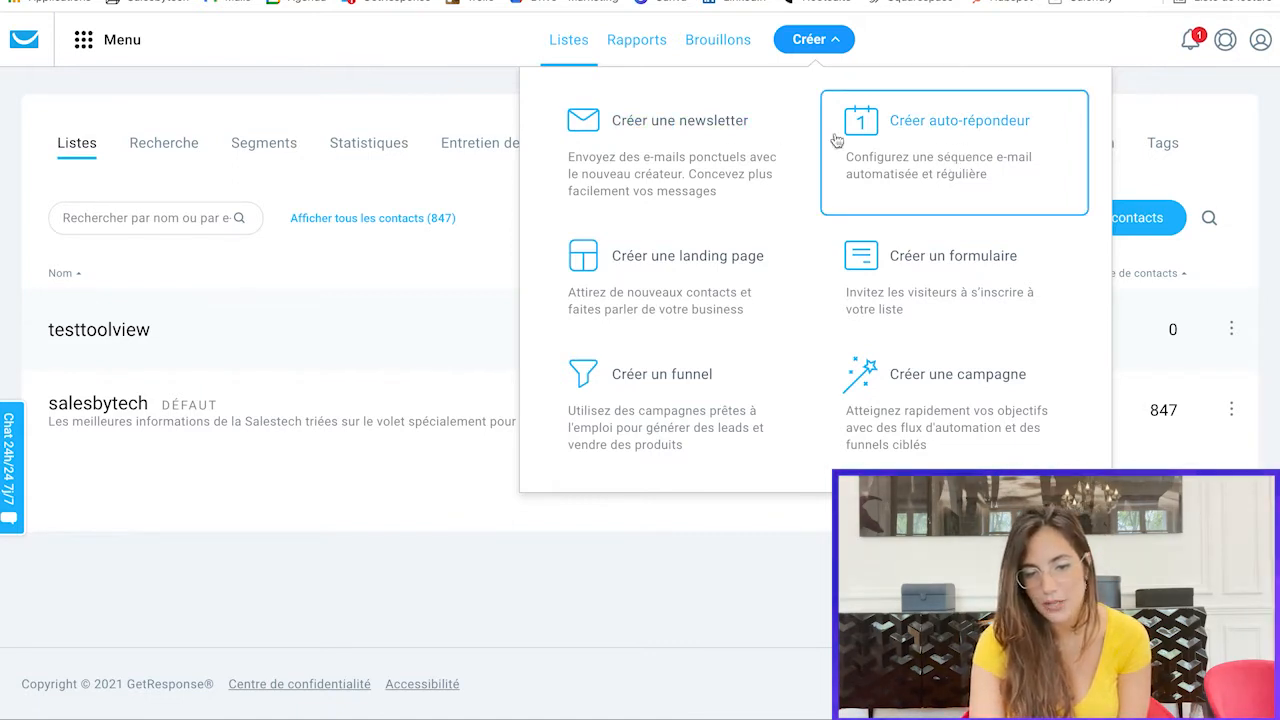
{"action": "left_click", "coordinate": [963, 160]}
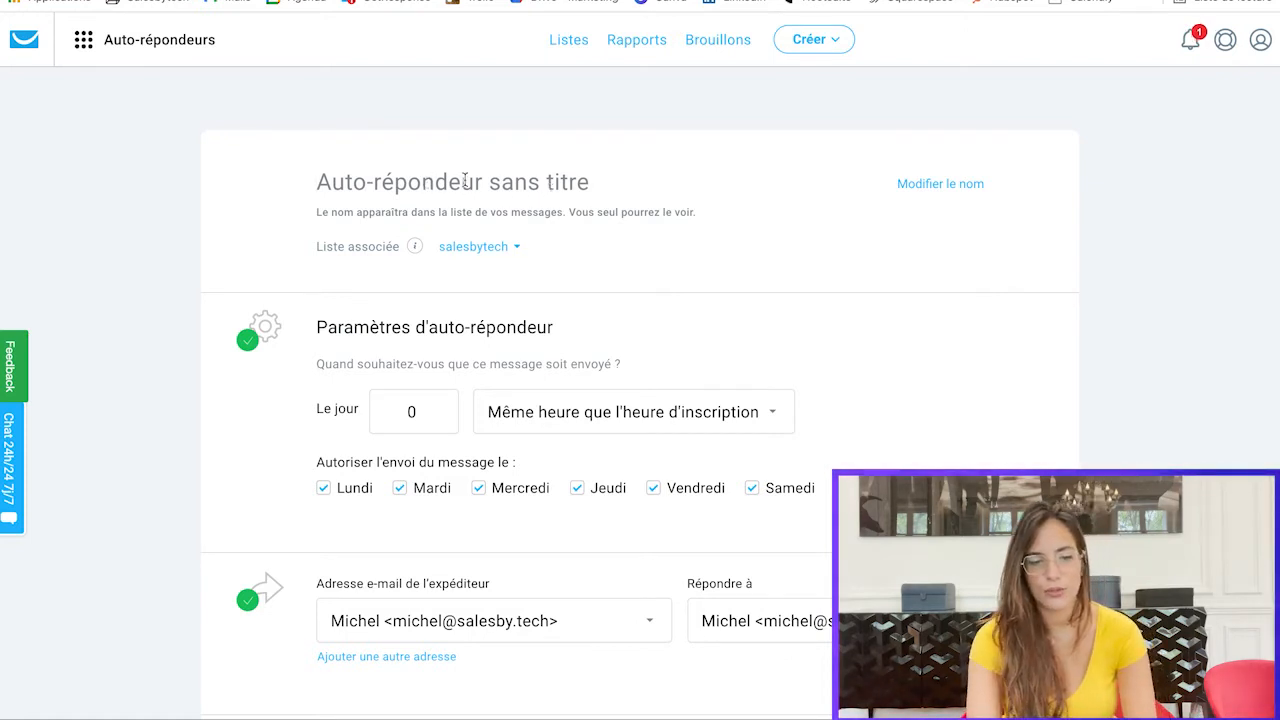
{"action": "type", "text": "Test Toolview"}
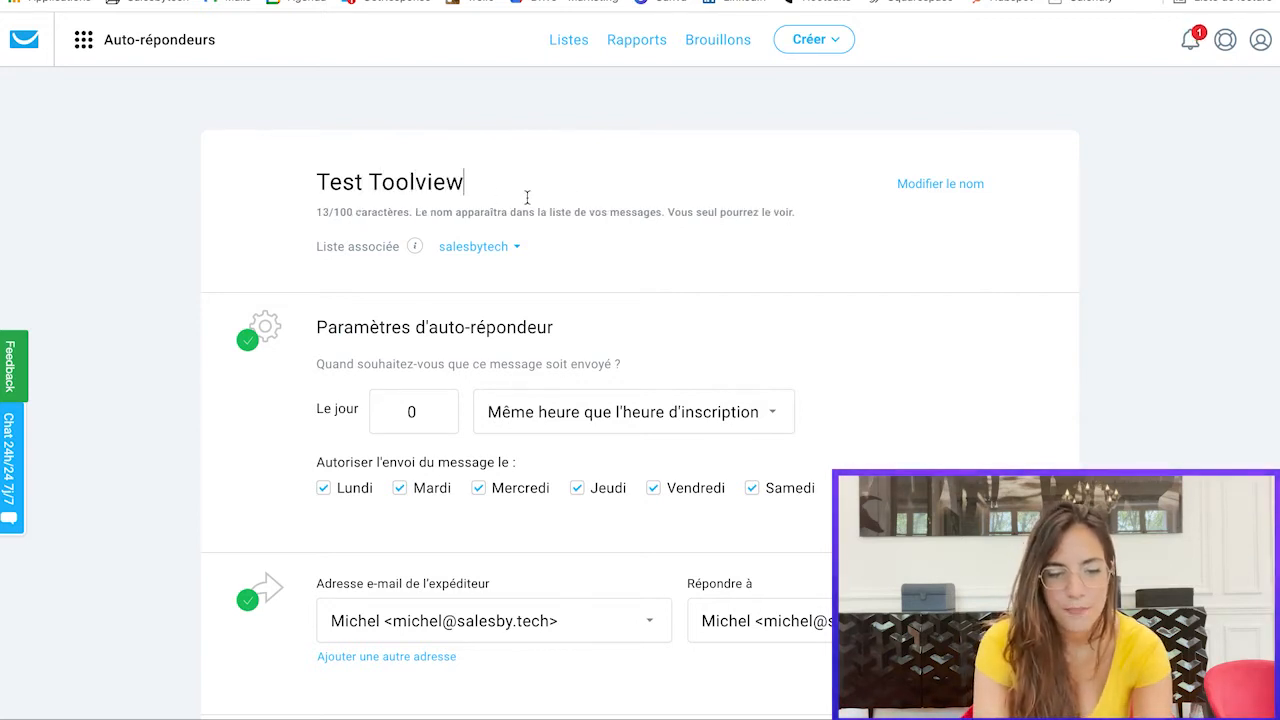
- Examine the send-time options in the autoresponder settings, keeping the same time as the subscription
{"action": "scroll", "coordinate": [527, 197], "scroll_direction": "down", "scroll_amount": 1}
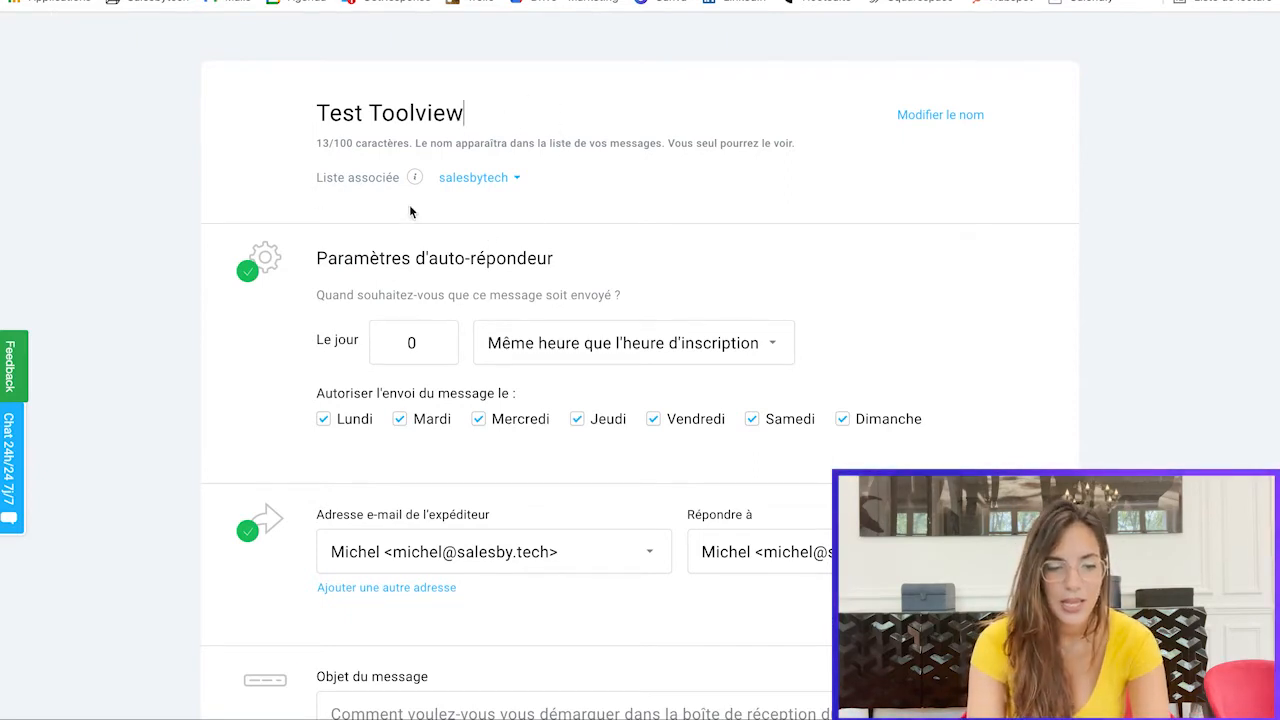
{"action": "scroll", "coordinate": [387, 340], "scroll_direction": "down", "scroll_amount": 1}
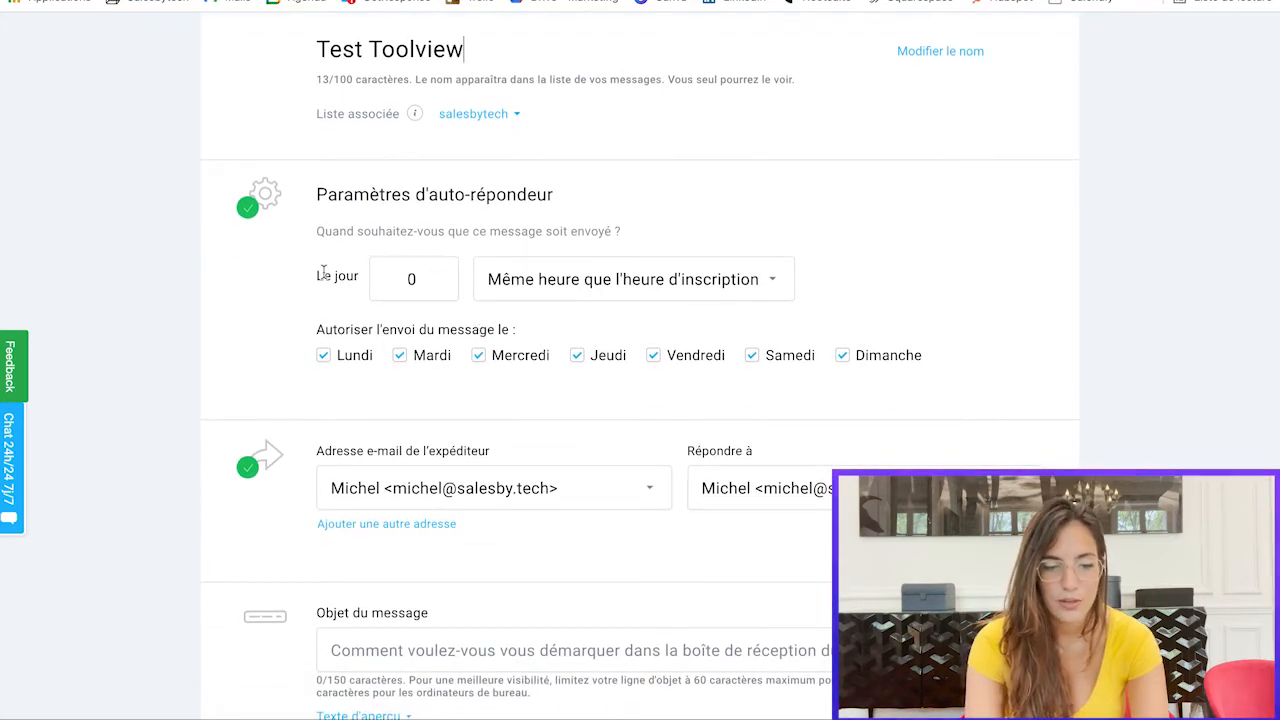
{"action": "left_click", "coordinate": [770, 286]}
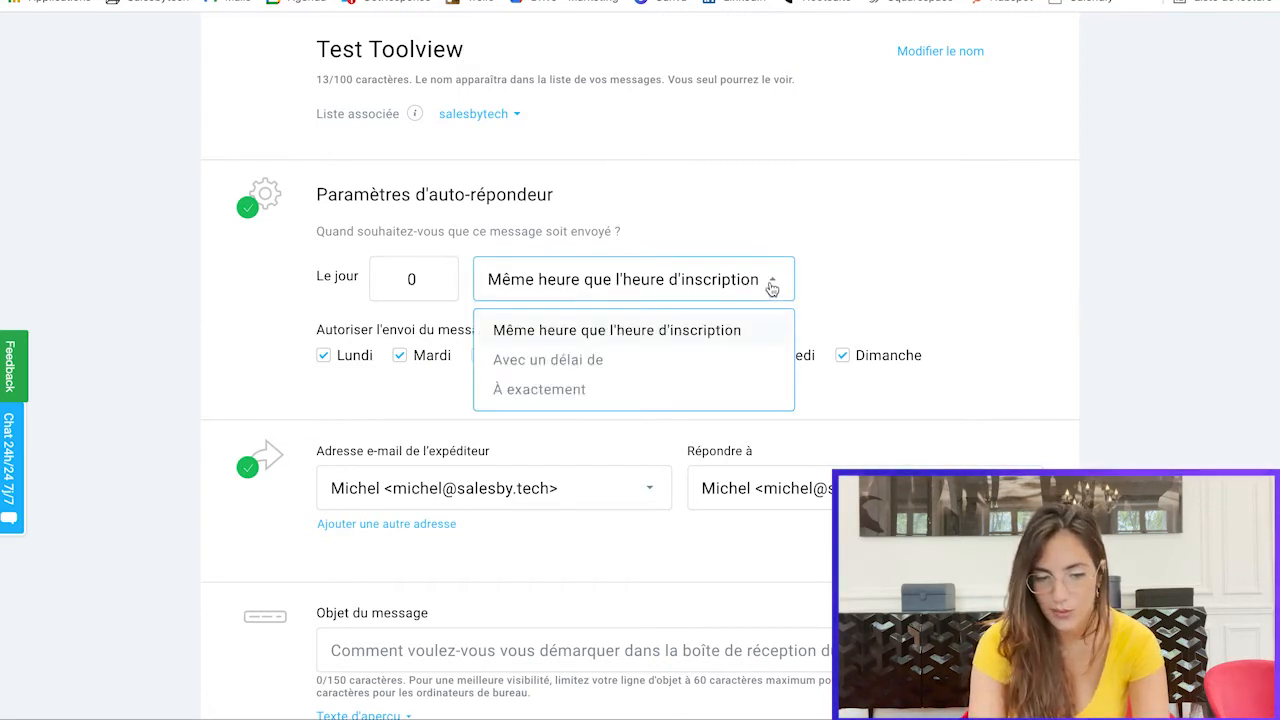
{"action": "left_click", "coordinate": [771, 288]}
- Try a sending day of 4 and the exclusion of Dimanche, restoring day 0 and all weekdays
{"action": "left_click", "coordinate": [437, 276]}
{"action": "left_click", "coordinate": [437, 276]}
{"action": "left_click", "coordinate": [437, 278]}
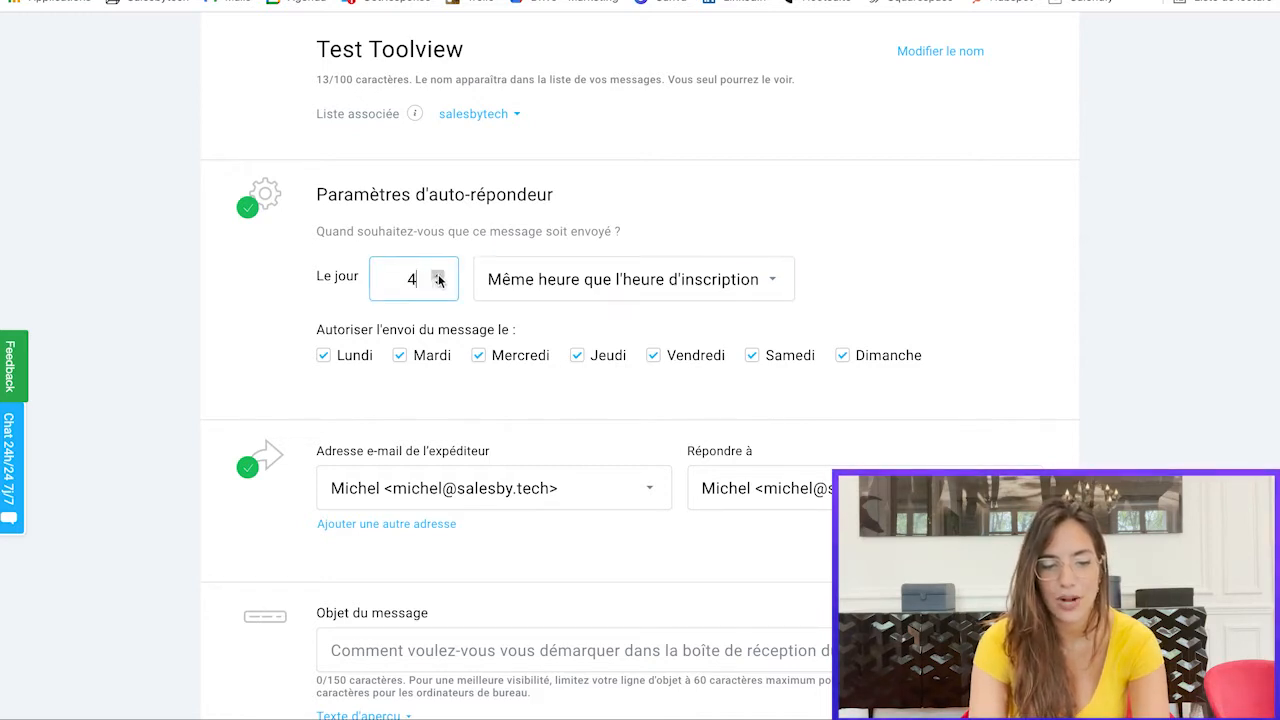
{"action": "left_click", "coordinate": [438, 285]}
{"action": "left_click", "coordinate": [438, 285]}
{"action": "left_click", "coordinate": [438, 285]}
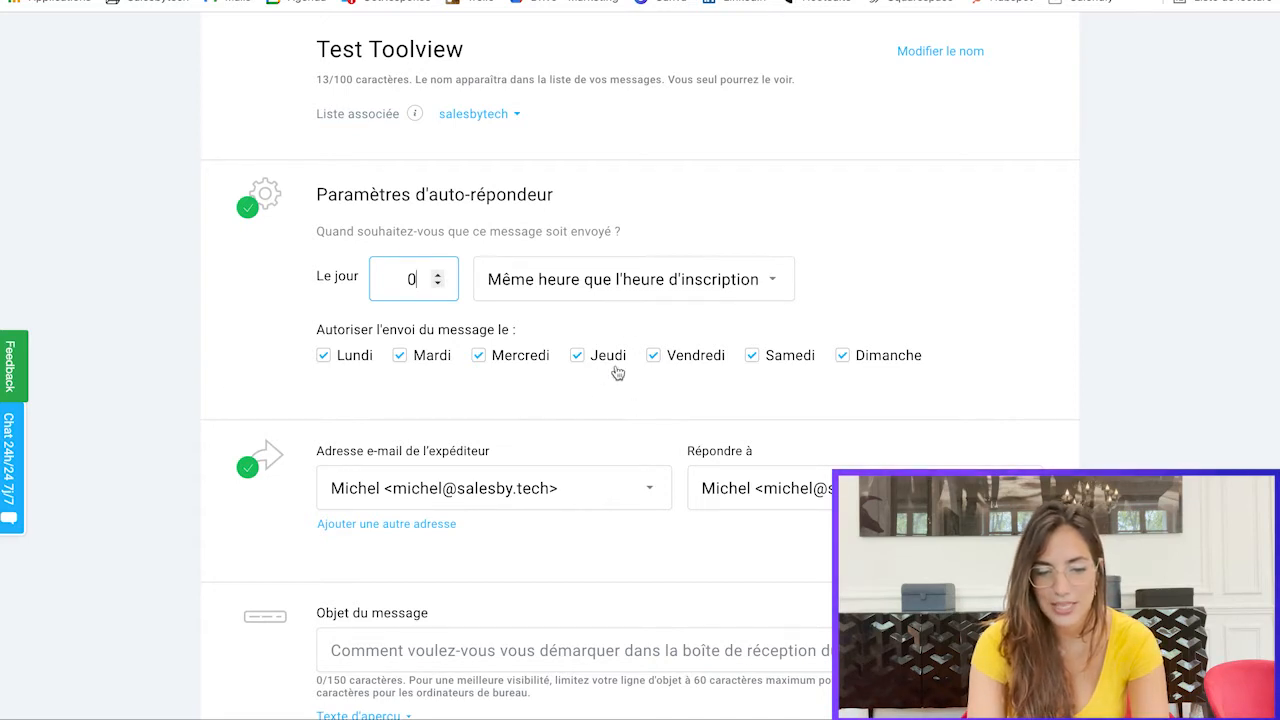
{"action": "left_click", "coordinate": [844, 357]}
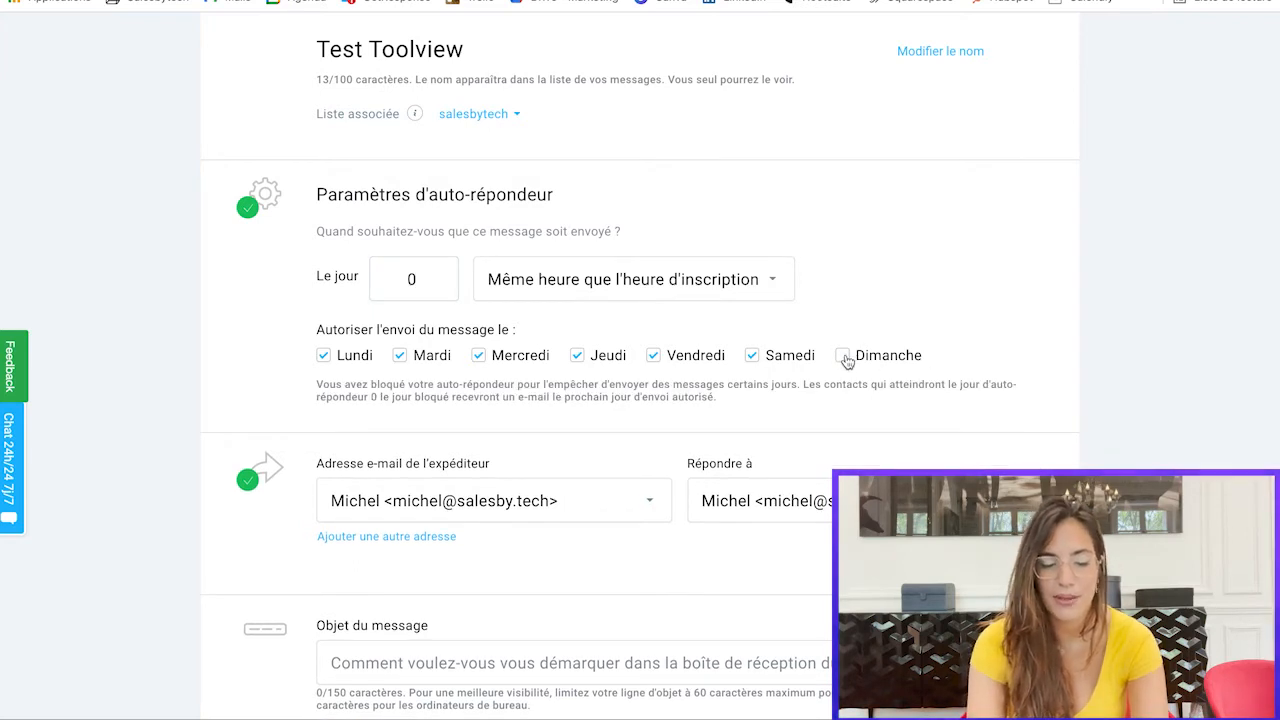
{"action": "left_click", "coordinate": [844, 357]}
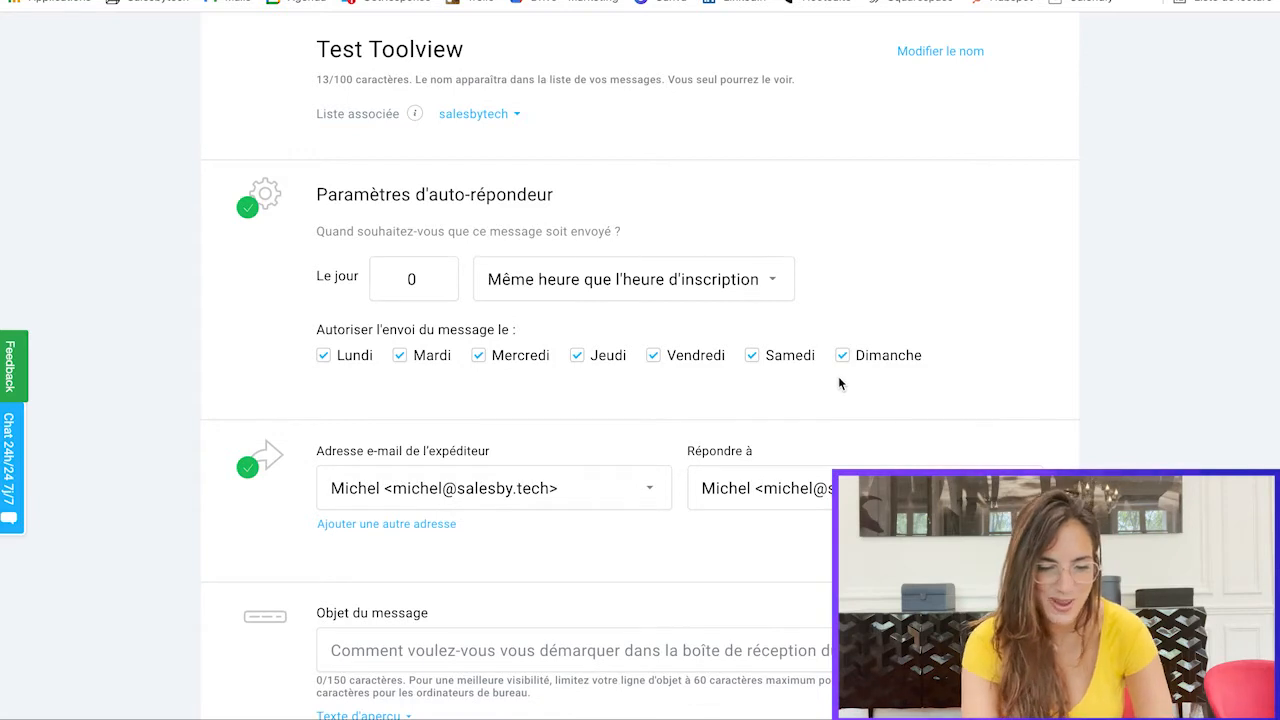
- Set both the sender and reply-to addresses to the company's general Salesbytech "hello" e-mail address
{"action": "scroll", "coordinate": [838, 376], "scroll_direction": "down", "scroll_amount": 2}
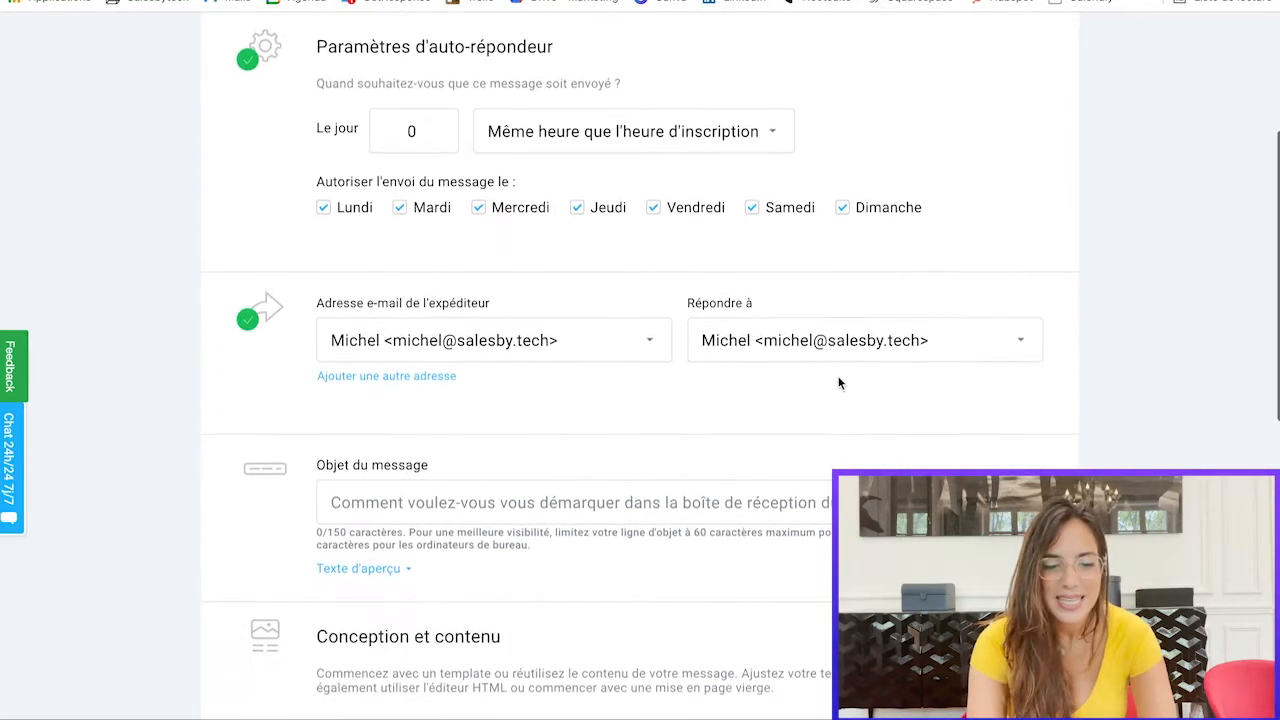
{"action": "left_click", "coordinate": [652, 341]}
{"action": "left_click", "coordinate": [506, 397]}
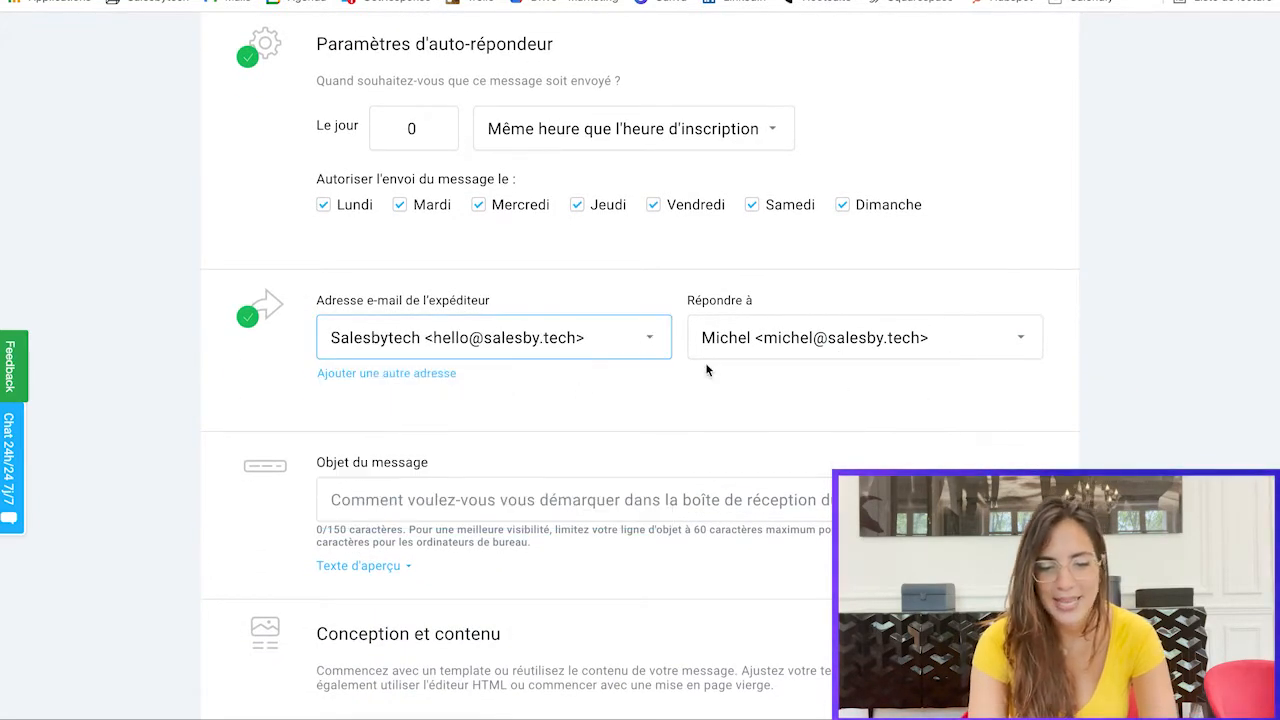
{"action": "left_click", "coordinate": [745, 346]}
{"action": "left_click", "coordinate": [738, 392]}
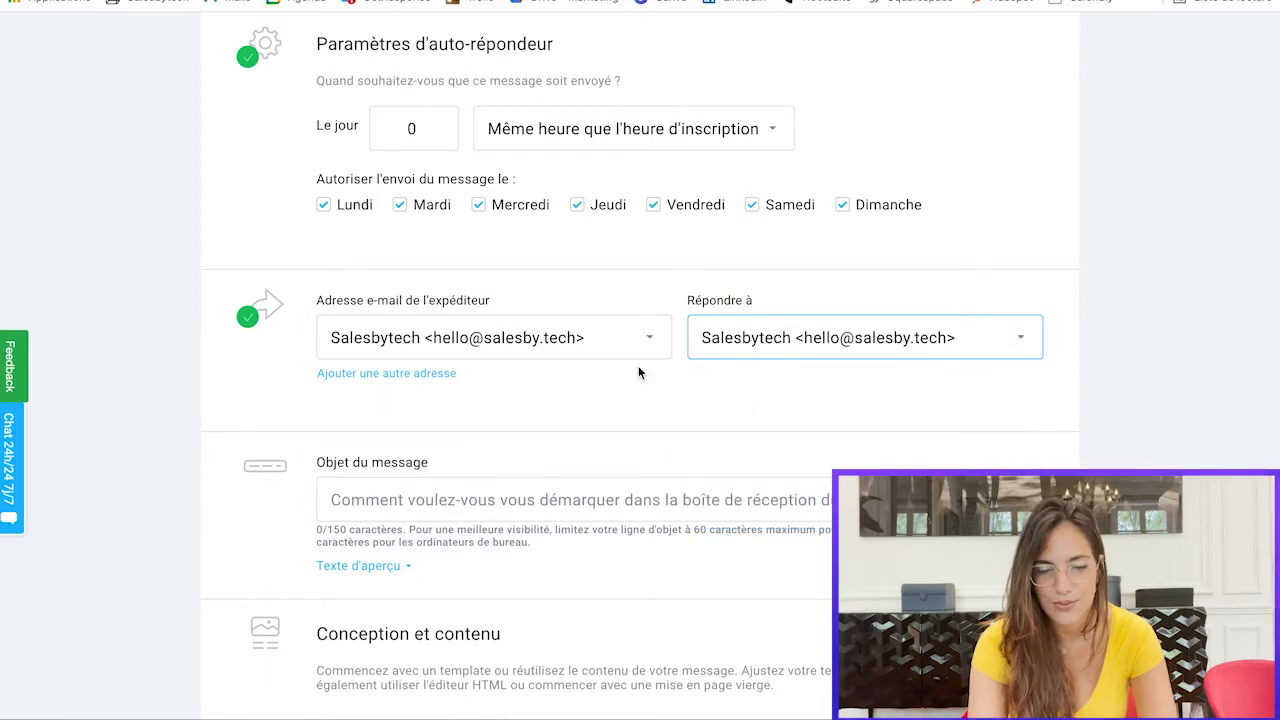
- Set the message subject to "Bienvenue et découvrez notre toolview"
{"action": "scroll", "coordinate": [638, 366], "scroll_direction": "down", "scroll_amount": 1}
{"action": "scroll", "coordinate": [514, 275], "scroll_direction": "down", "scroll_amount": 1}
{"action": "scroll", "coordinate": [647, 255], "scroll_direction": "down", "scroll_amount": 1}
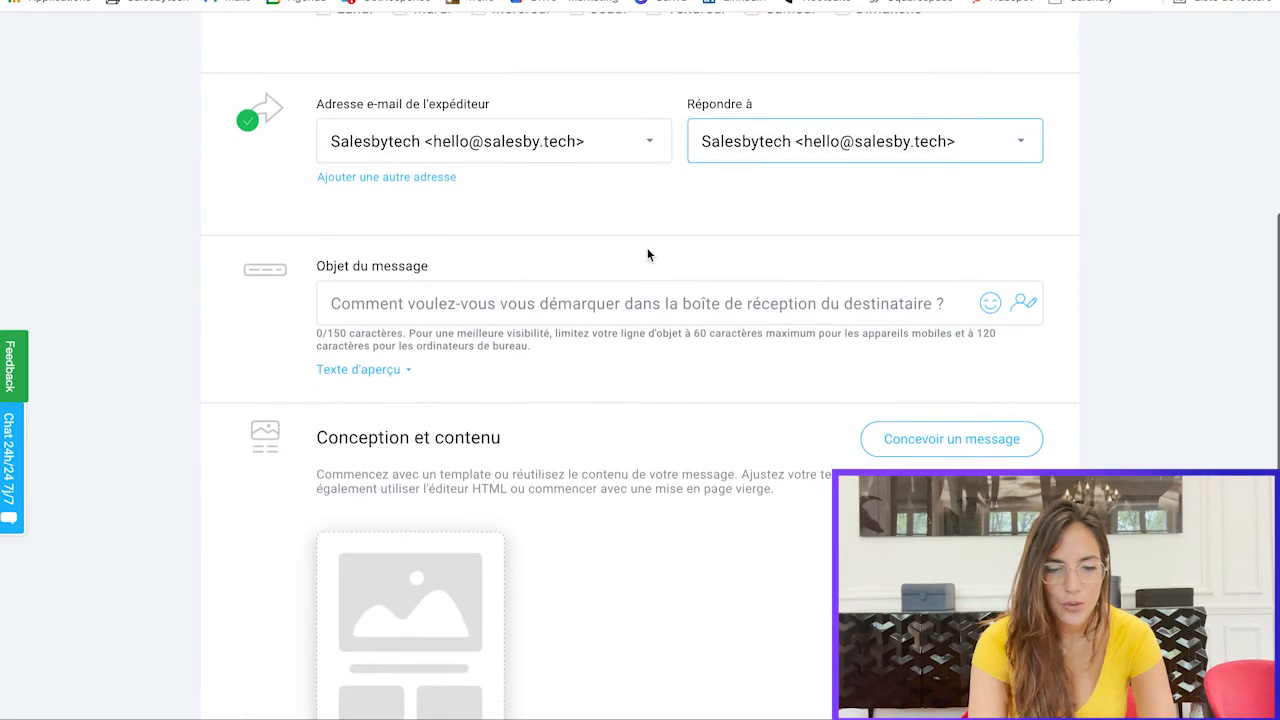
{"action": "left_click", "coordinate": [597, 301]}
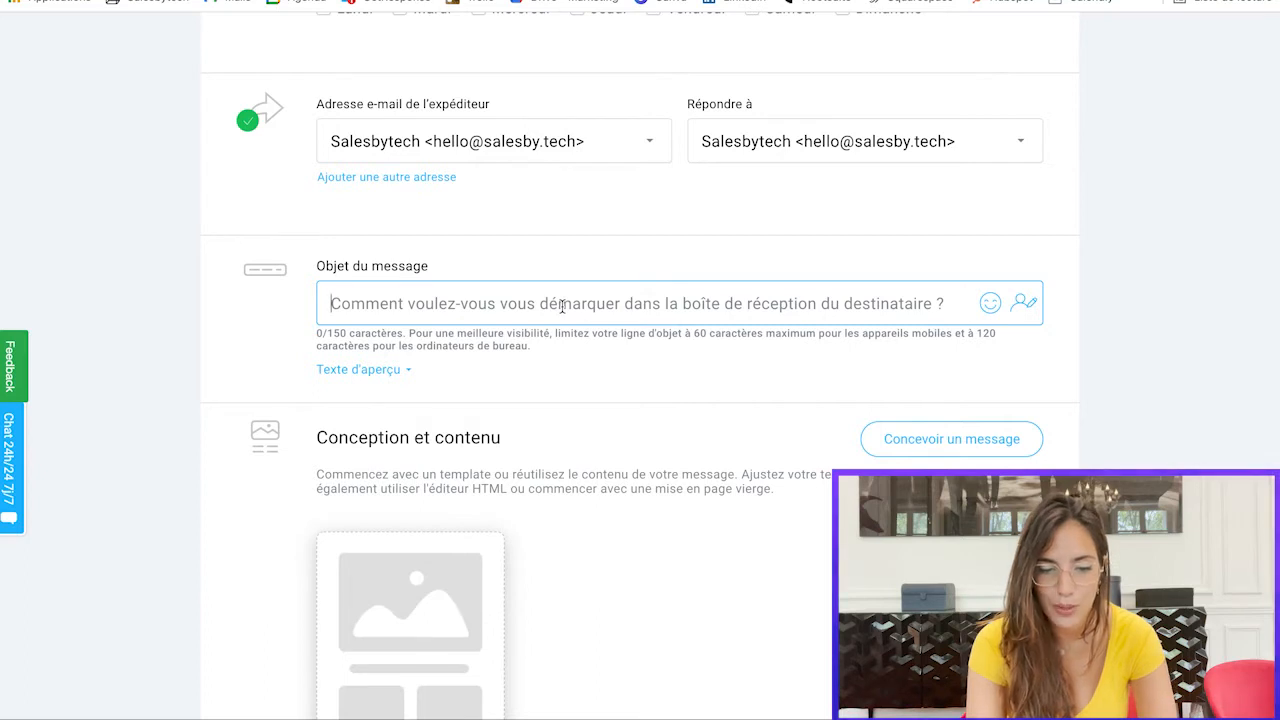
{"action": "type", "text": "Bienvenue et découvrez notre toolview"}
- Start designing the autoresponder message and look over the predefined templates
{"action": "scroll", "coordinate": [662, 241], "scroll_direction": "down", "scroll_amount": 5}
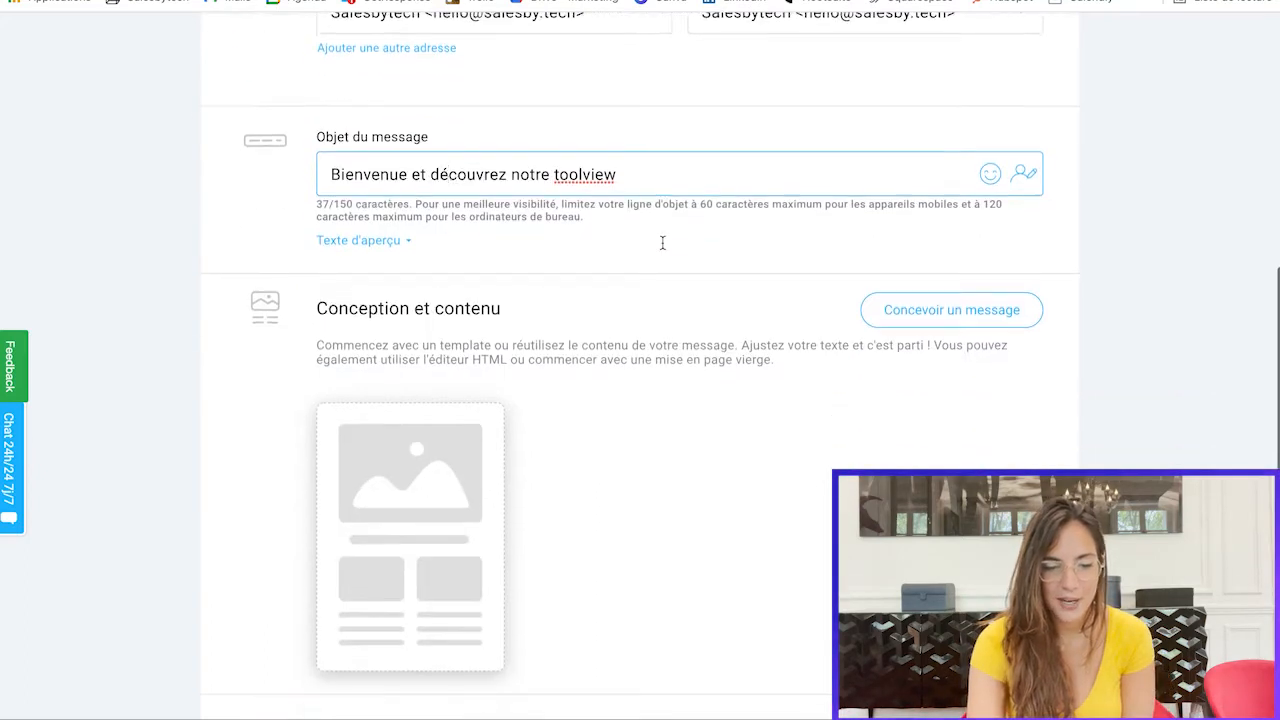
{"action": "scroll", "coordinate": [662, 249], "scroll_direction": "up", "scroll_amount": 1}
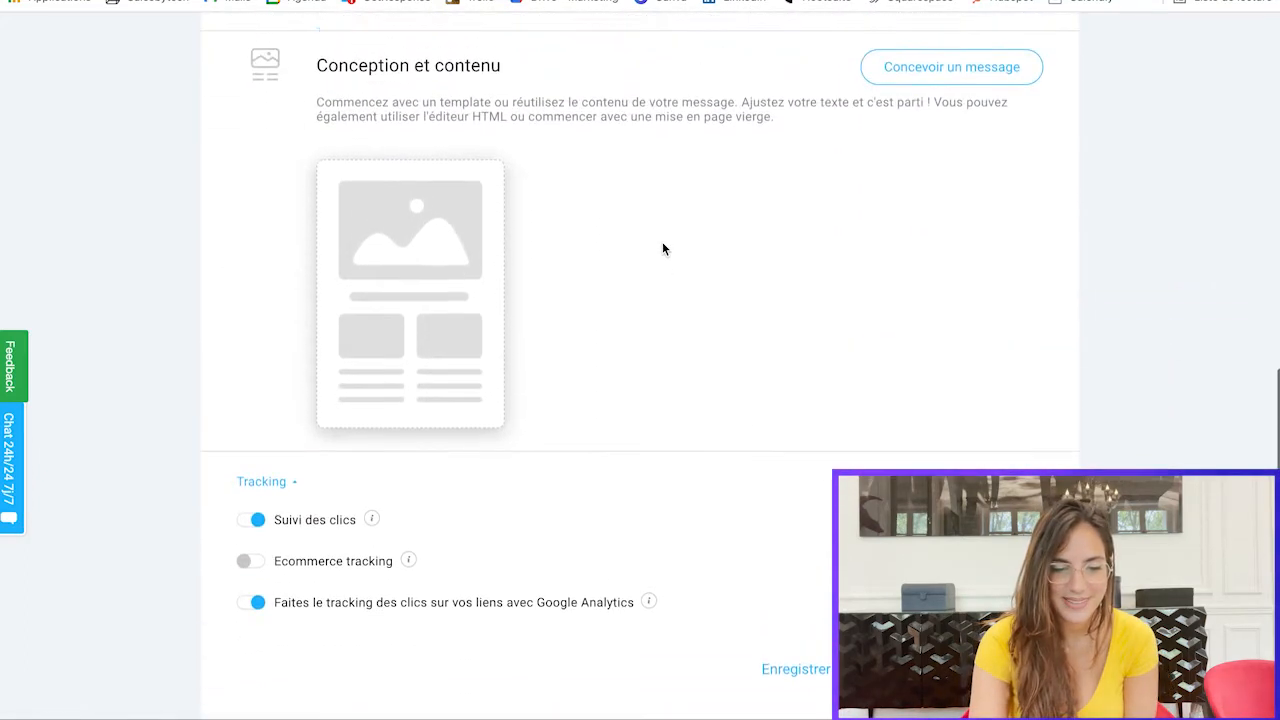
{"action": "mouse_move", "coordinate": [486, 318]}
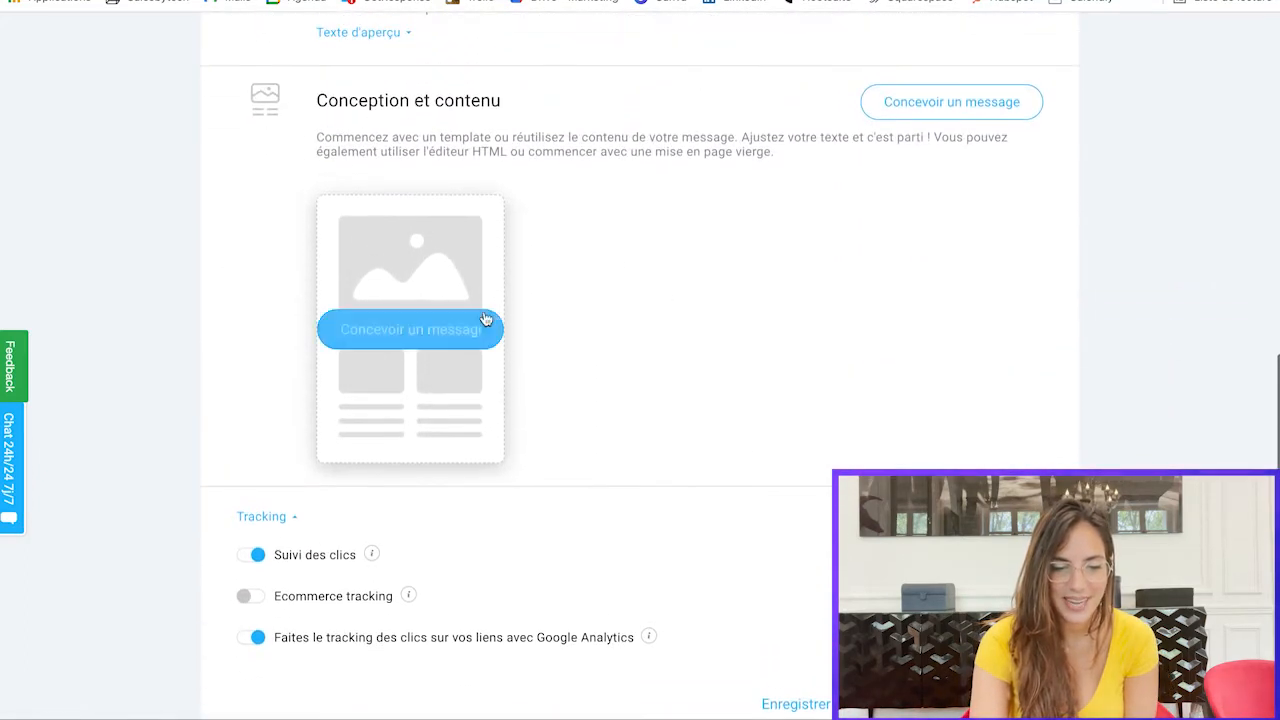
{"action": "left_click", "coordinate": [402, 338]}
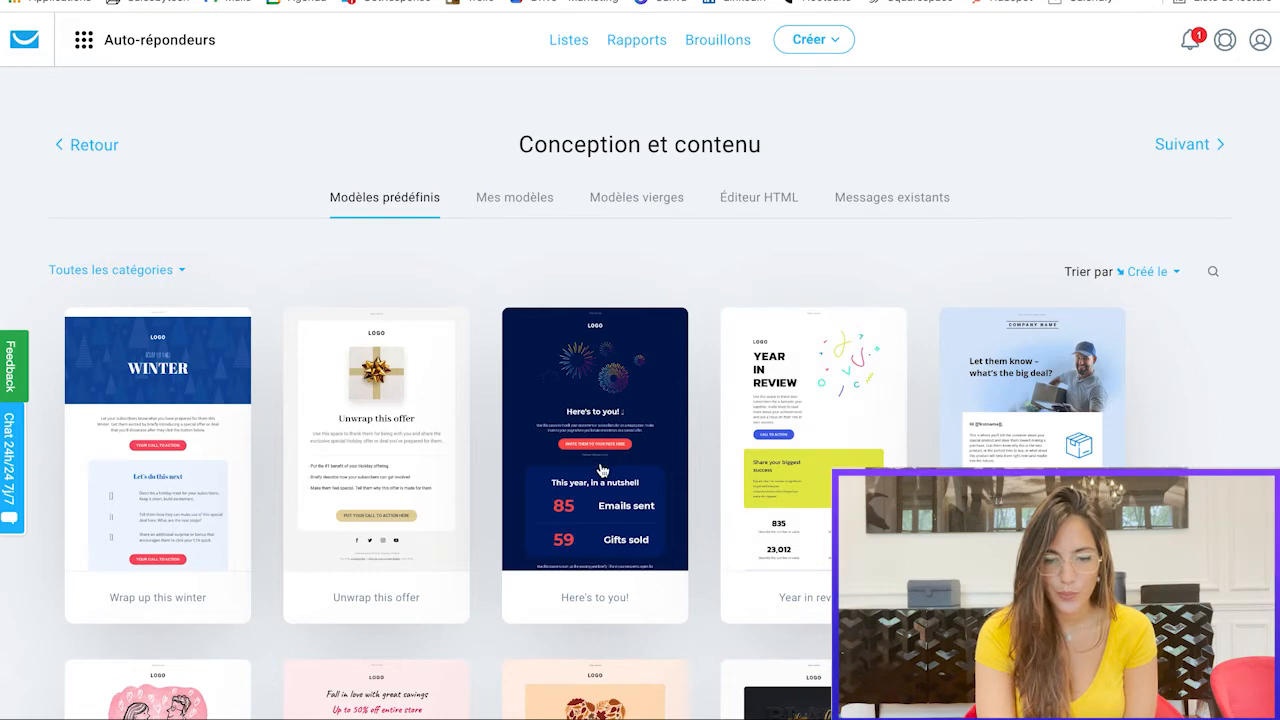
{"action": "mouse_move", "coordinate": [604, 476]}
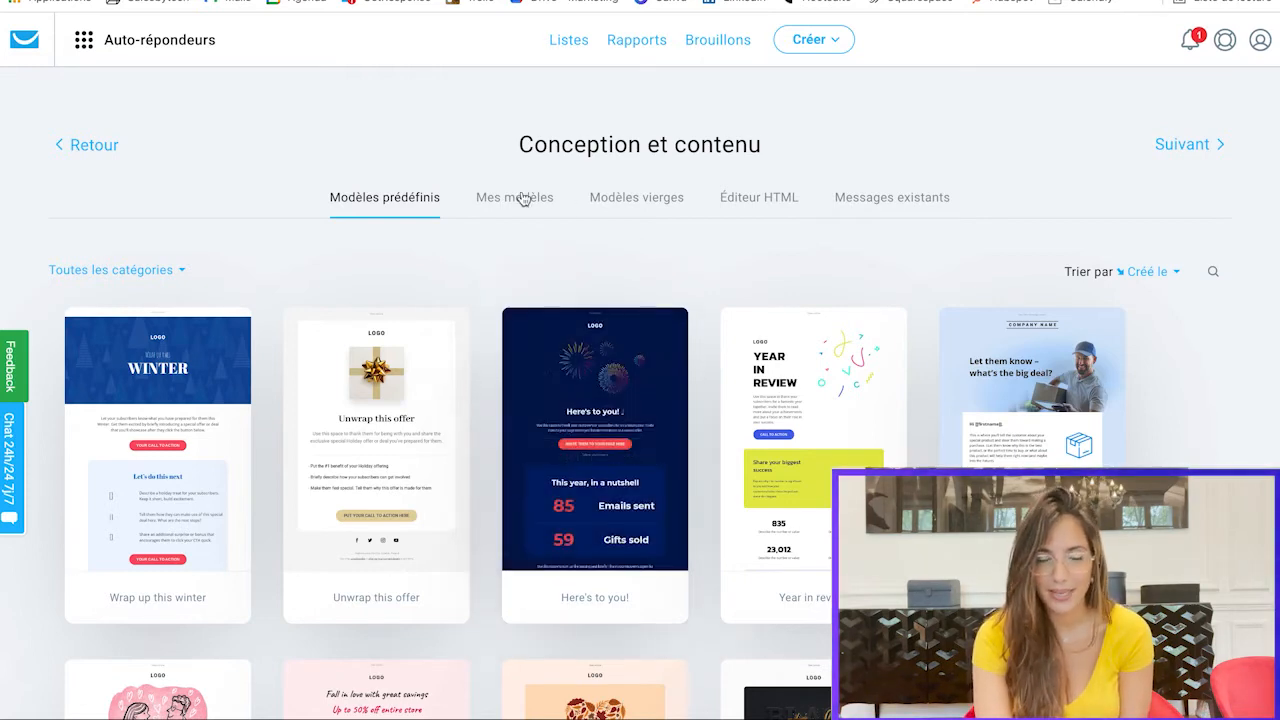
- Examine the existing messages whose content can be copied into the autoresponder
{"action": "left_click", "coordinate": [897, 200]}
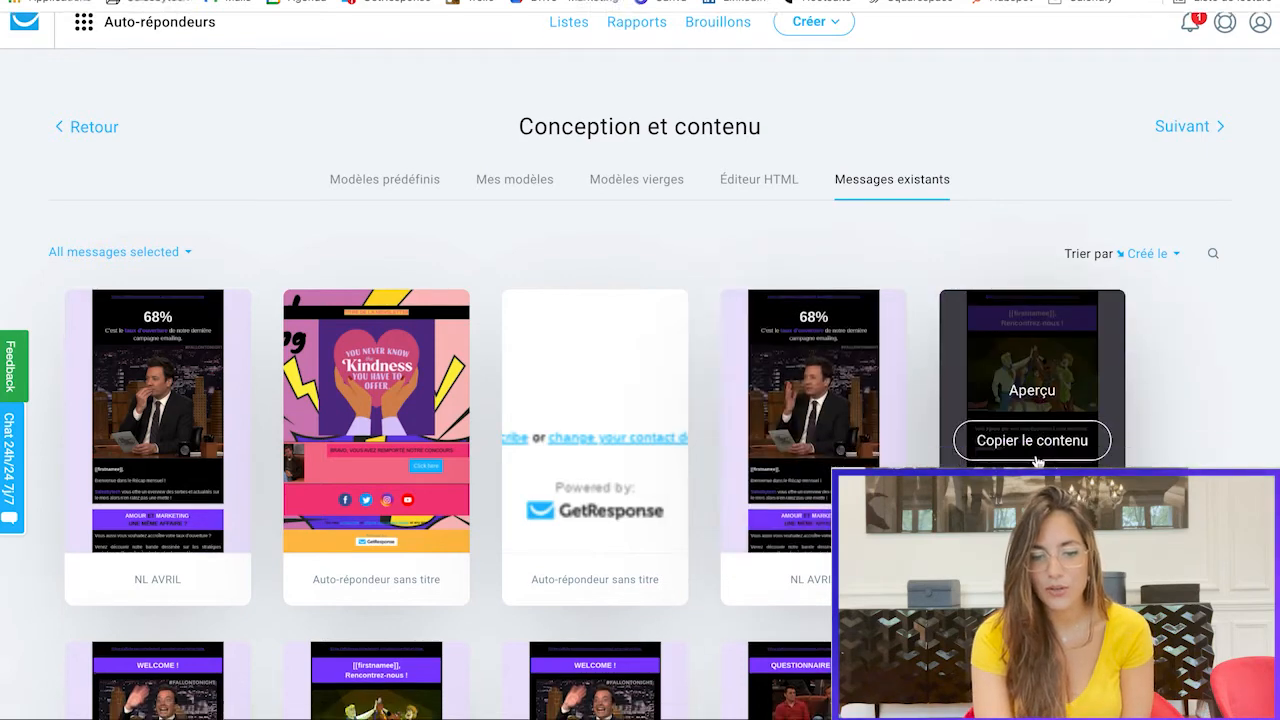
{"action": "scroll", "coordinate": [1050, 458], "scroll_direction": "down", "scroll_amount": 3}
{"action": "scroll", "coordinate": [1040, 460], "scroll_direction": "up", "scroll_amount": 3}
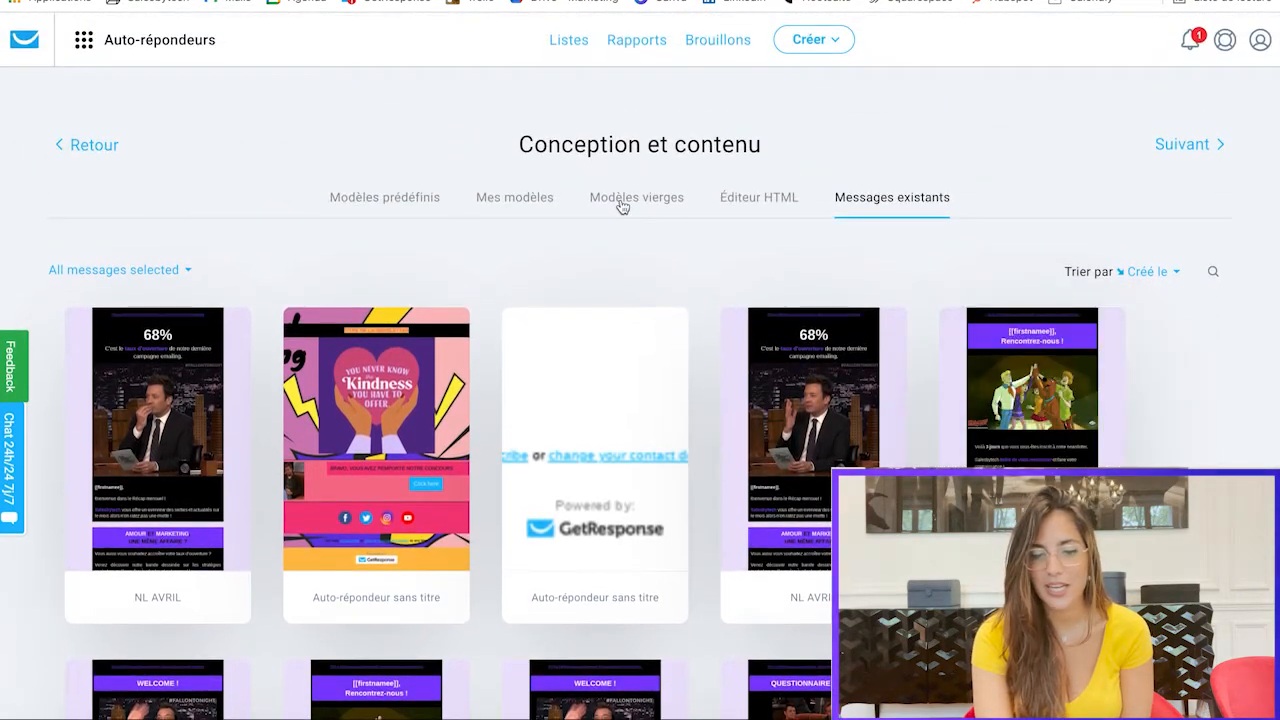
- Apply the "1 colonne" blank template to the message, replacing its existing content
{"action": "left_click", "coordinate": [622, 203]}
{"action": "mouse_move", "coordinate": [165, 440]}
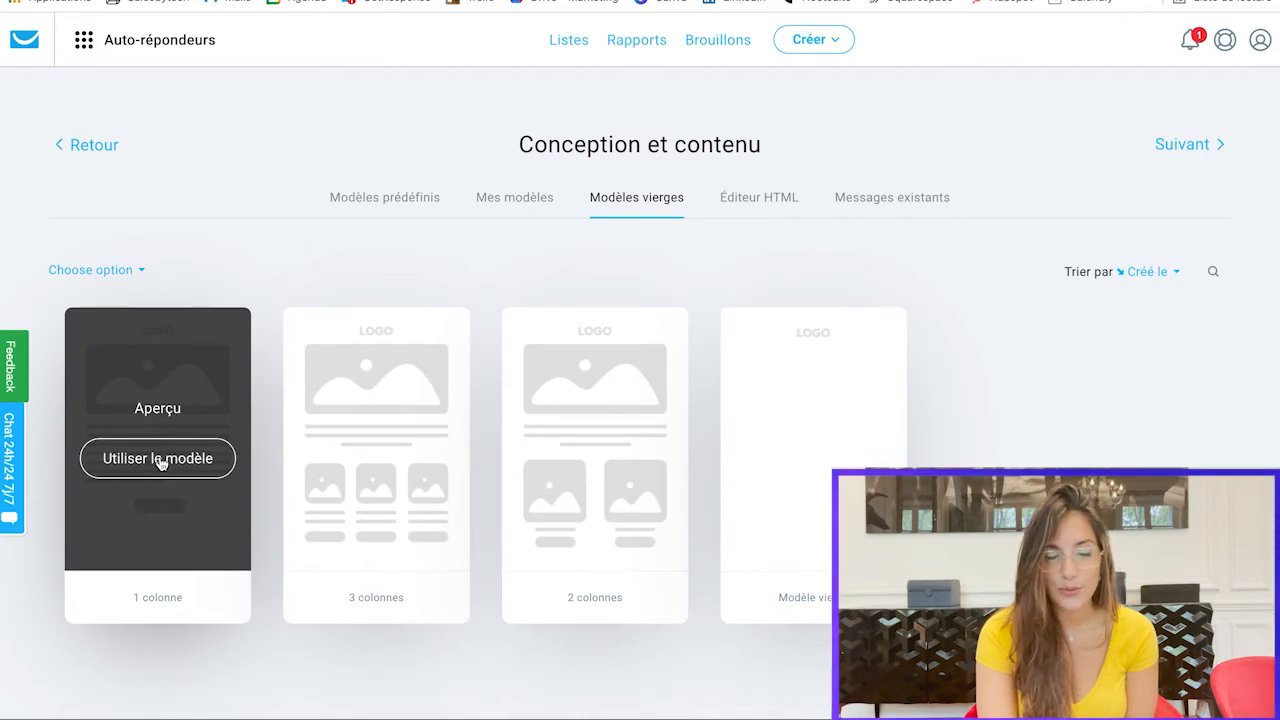
{"action": "left_click", "coordinate": [160, 458]}
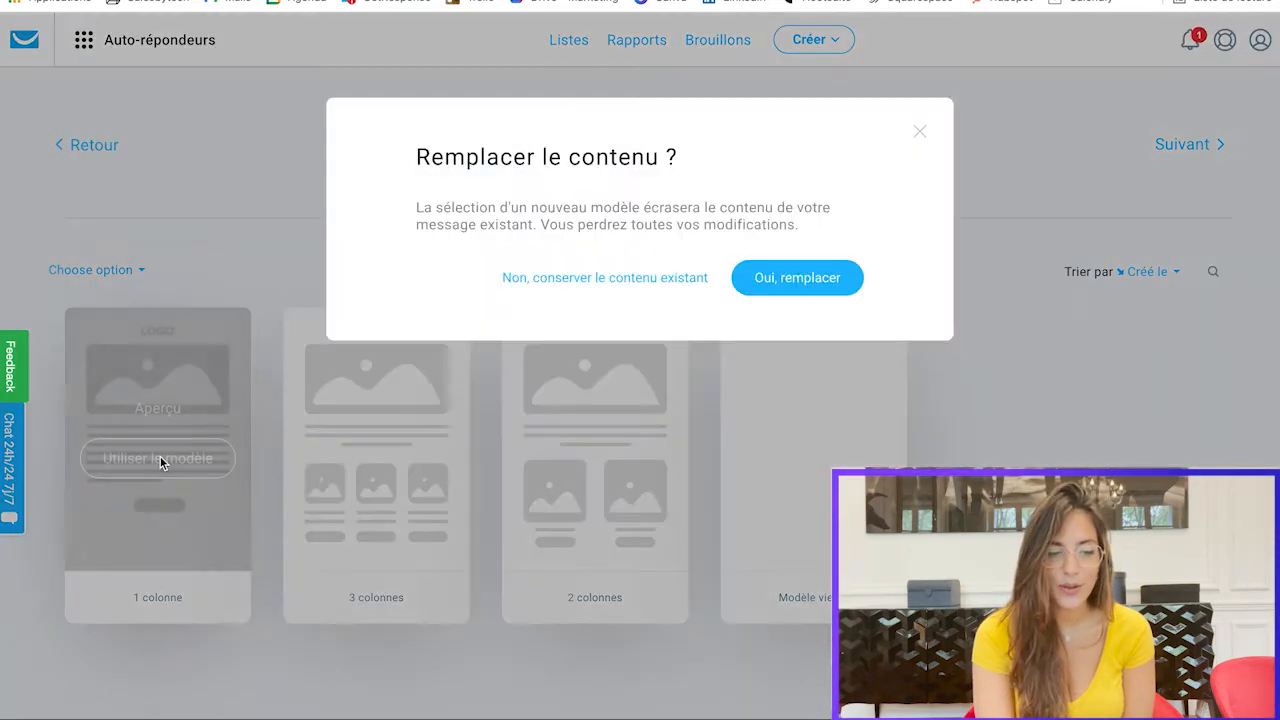
{"action": "left_click", "coordinate": [800, 288]}
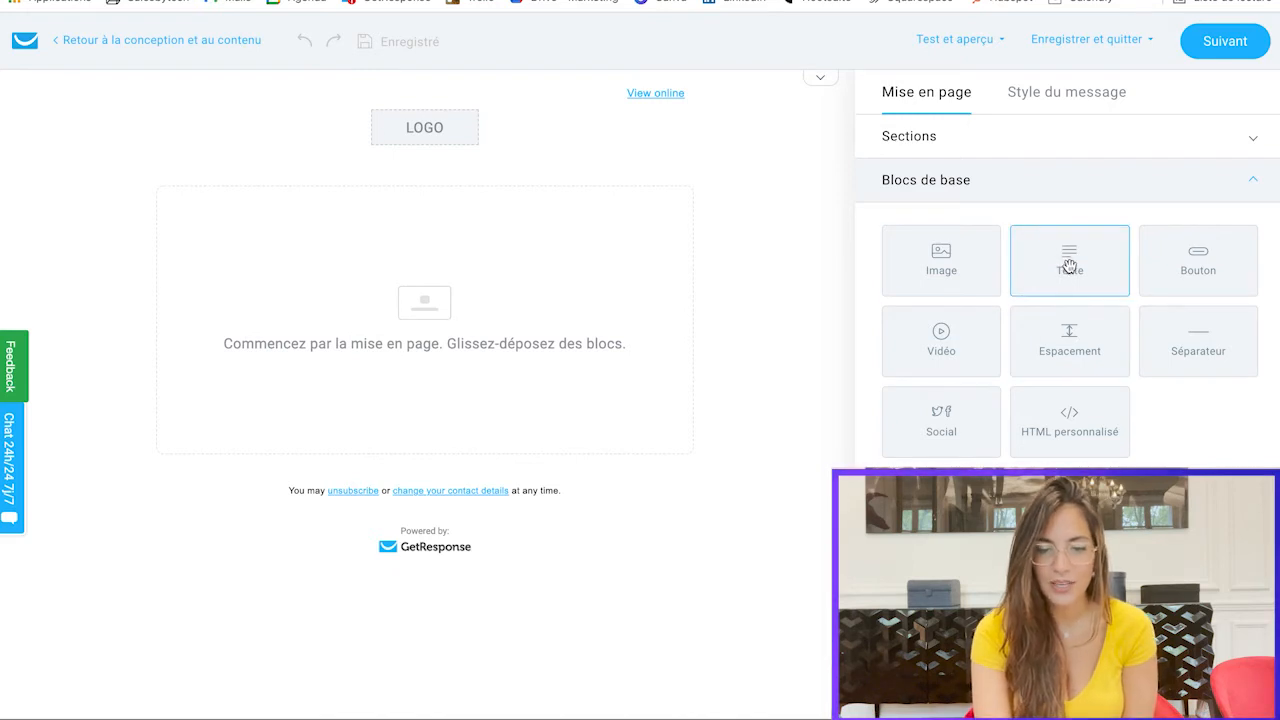
- Add a text block reading "WELCOME !" to the message body and format it bold, size 24 and centred
{"action": "left_click_drag", "start_coordinate": [1087, 258], "coordinate": [487, 309]}
{"action": "left_click_drag", "start_coordinate": [466, 319], "coordinate": [466, 320]}
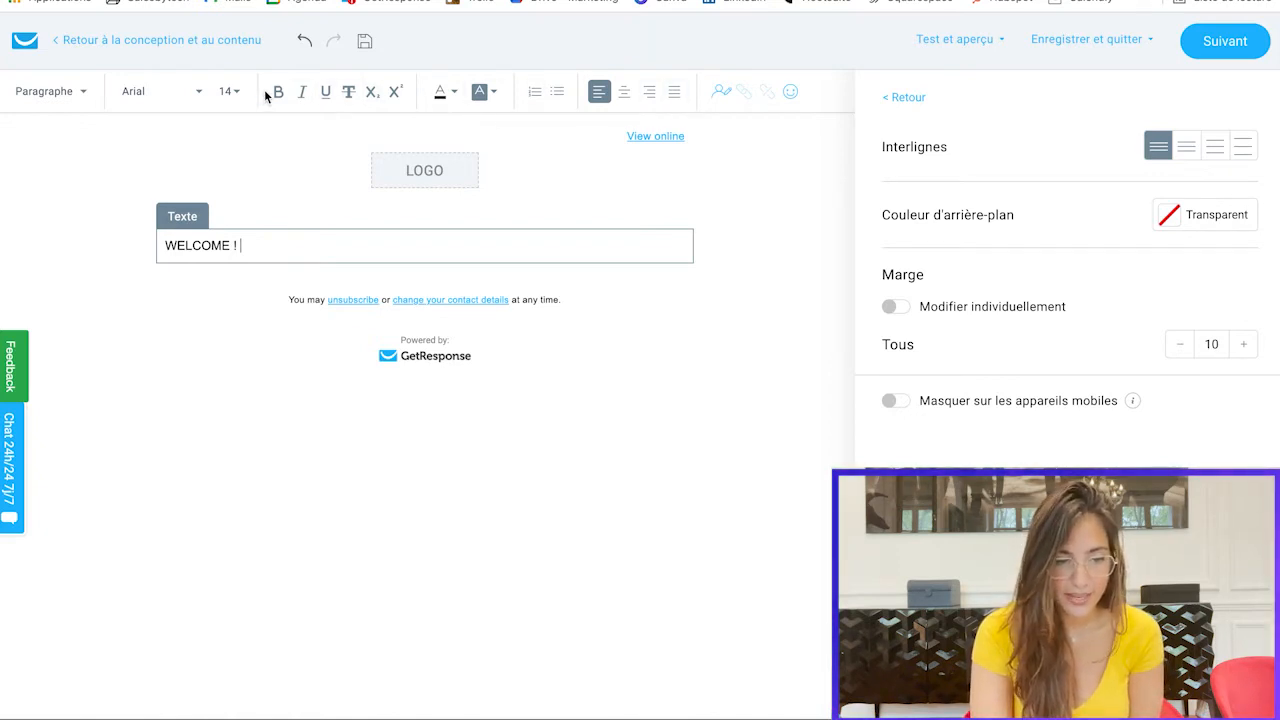
{"action": "left_click_drag", "start_coordinate": [257, 245], "coordinate": [106, 249]}
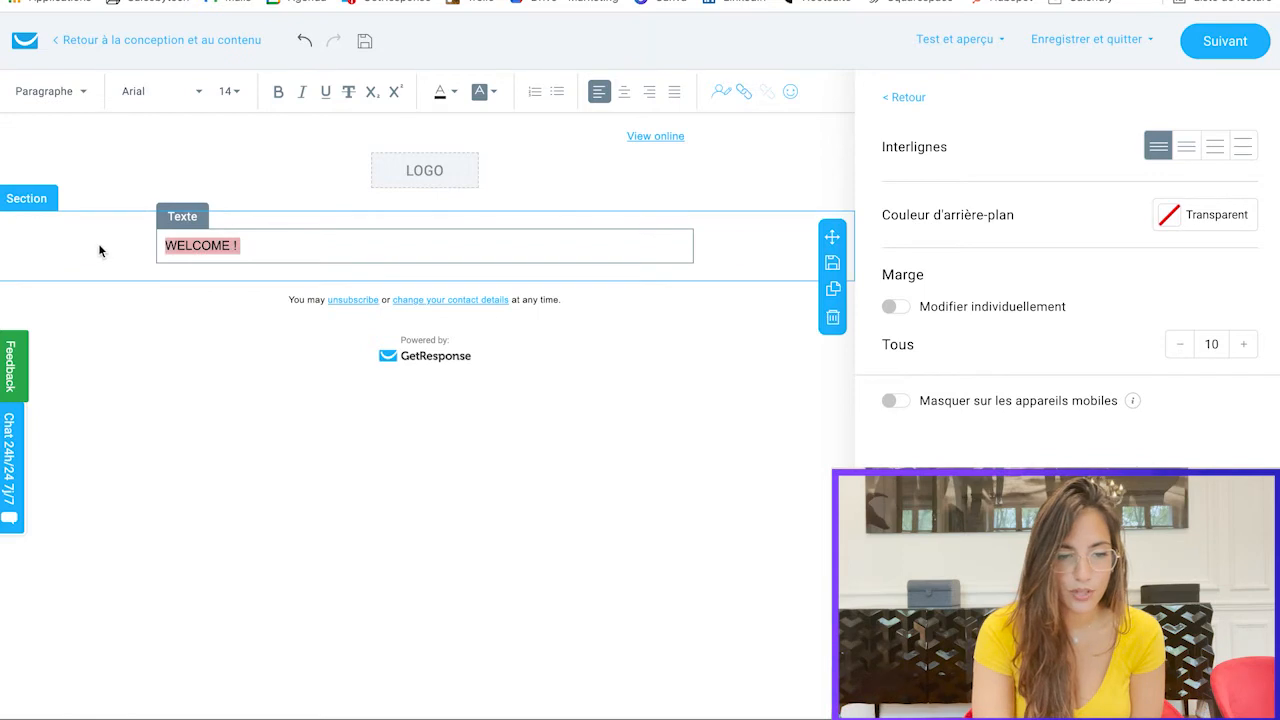
{"action": "left_click", "coordinate": [233, 104]}
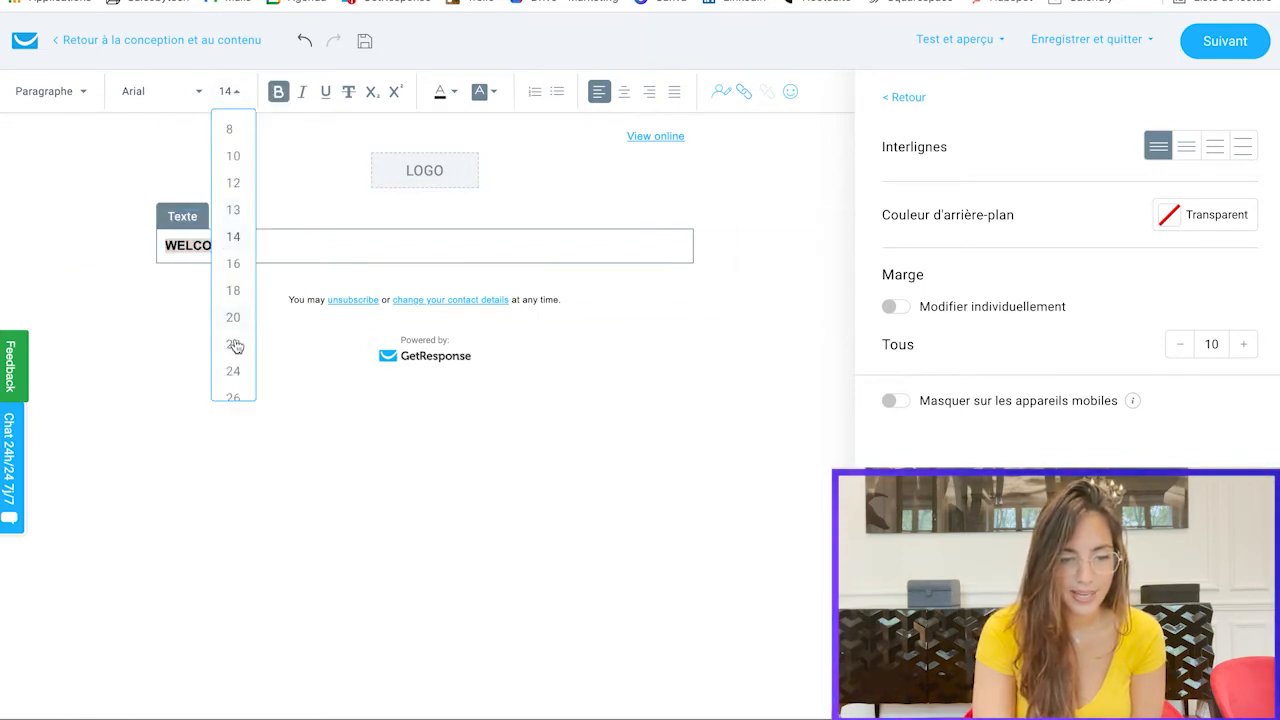
{"action": "left_click", "coordinate": [233, 371]}
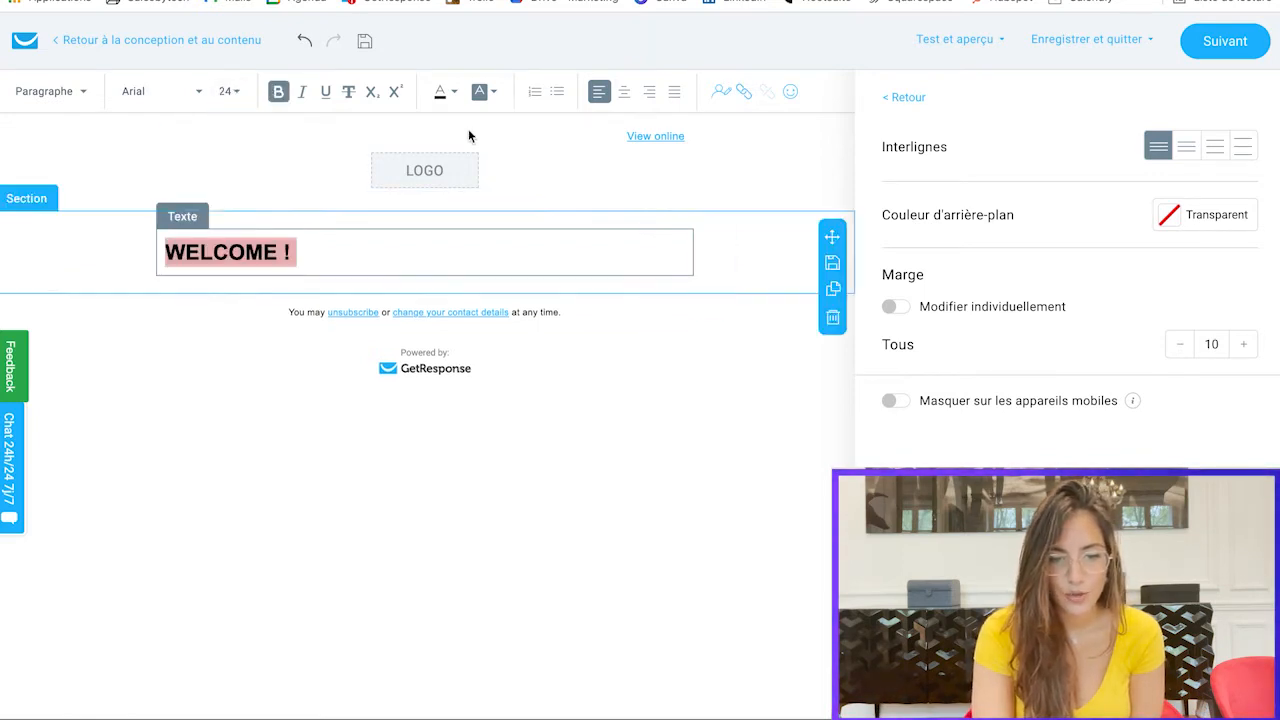
{"action": "left_click", "coordinate": [622, 93]}
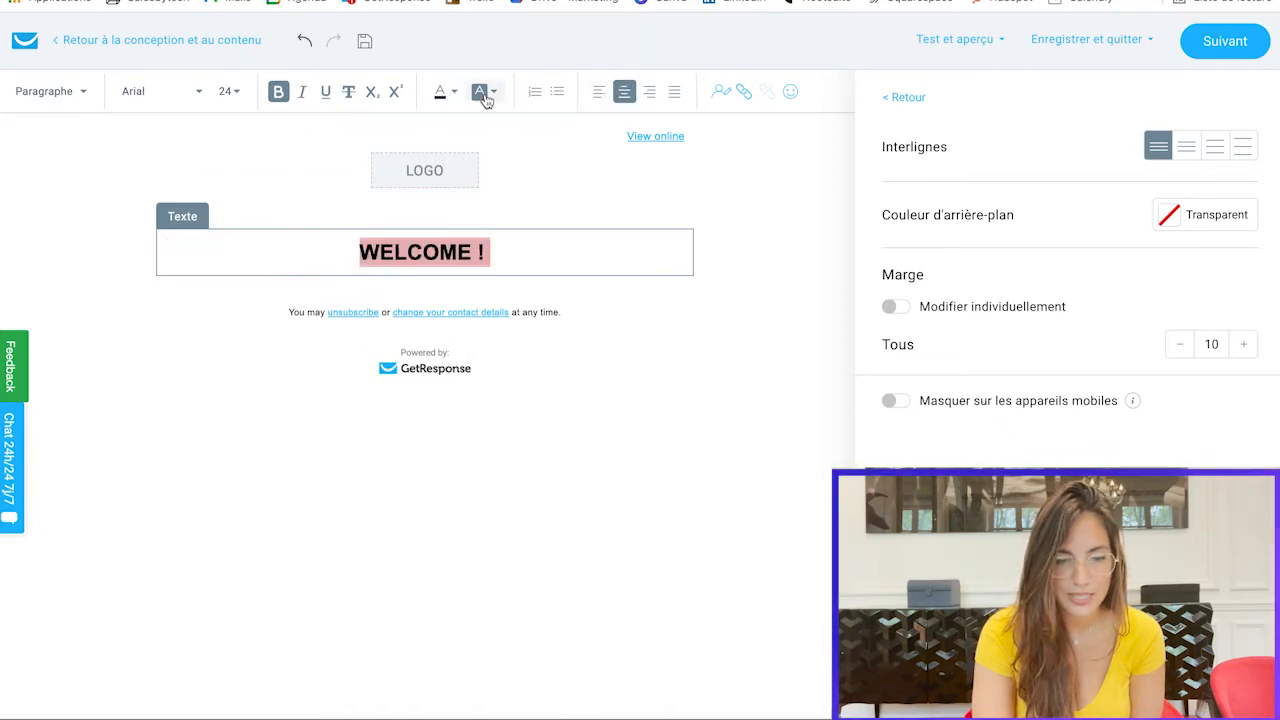
- Set the background colour of the "WELCOME !" text block to black (#000000)
{"action": "left_click", "coordinate": [445, 94]}
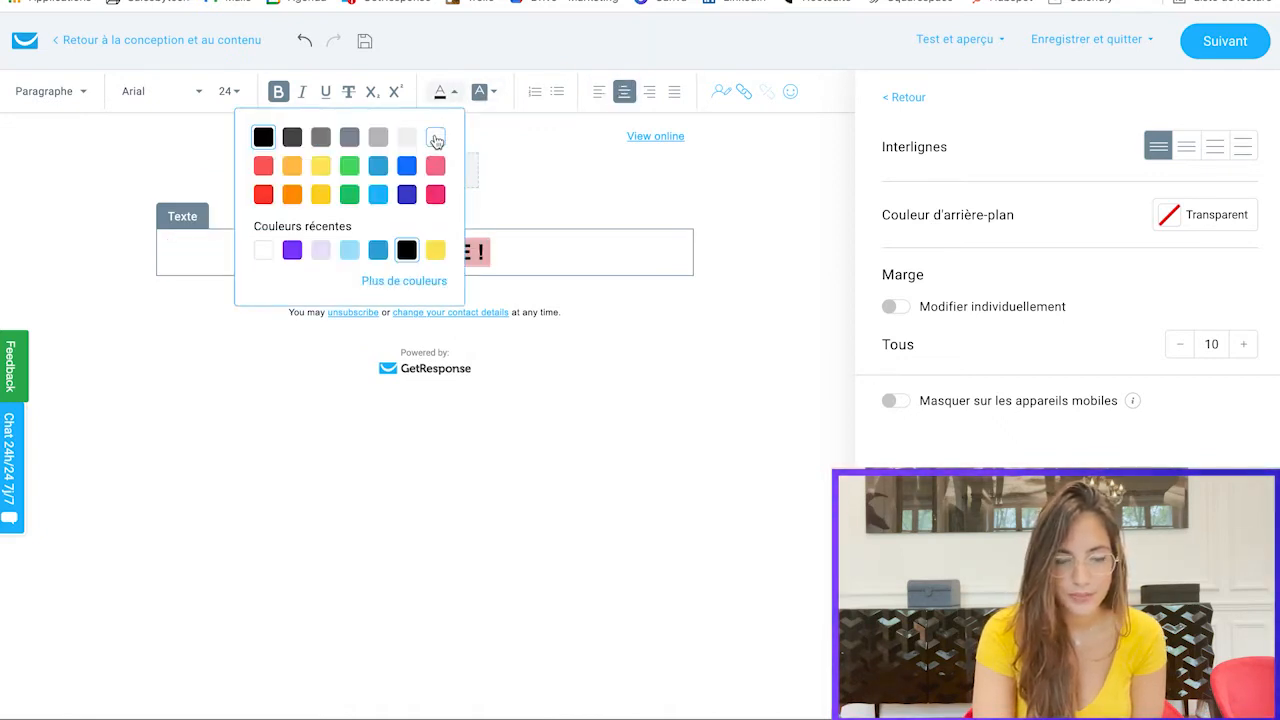
{"action": "left_click", "coordinate": [441, 97]}
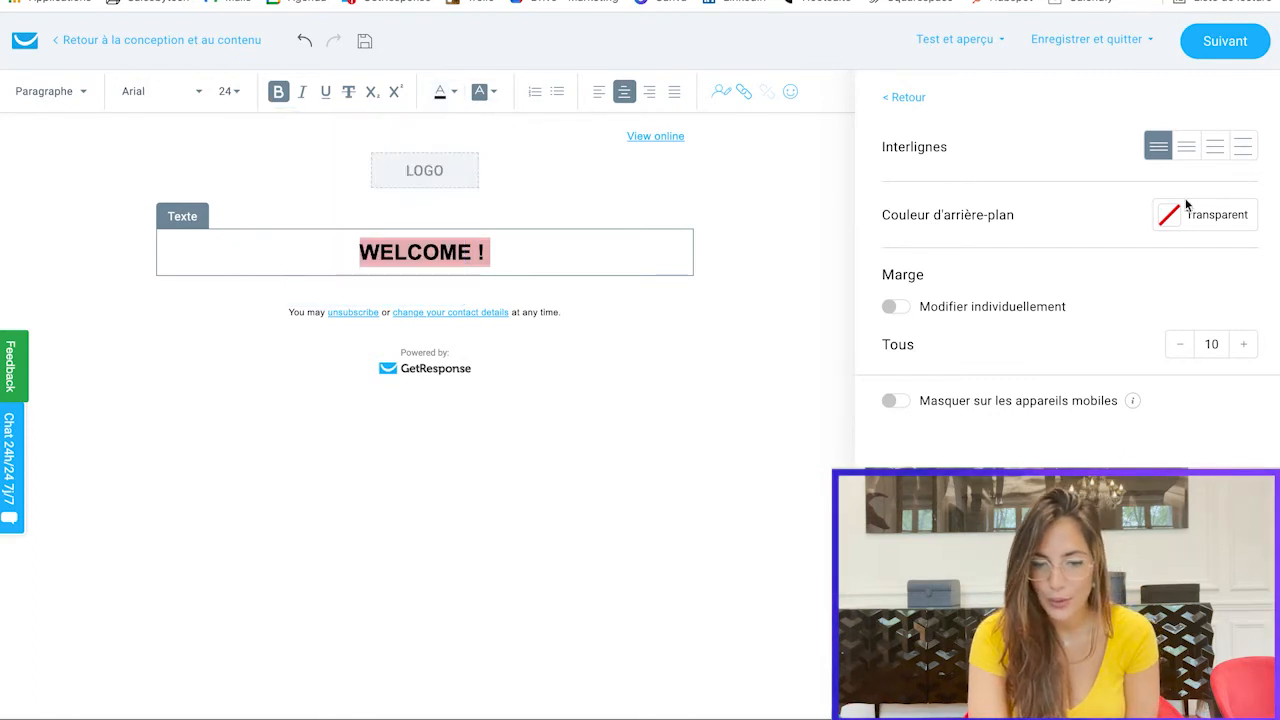
{"action": "left_click", "coordinate": [673, 253]}
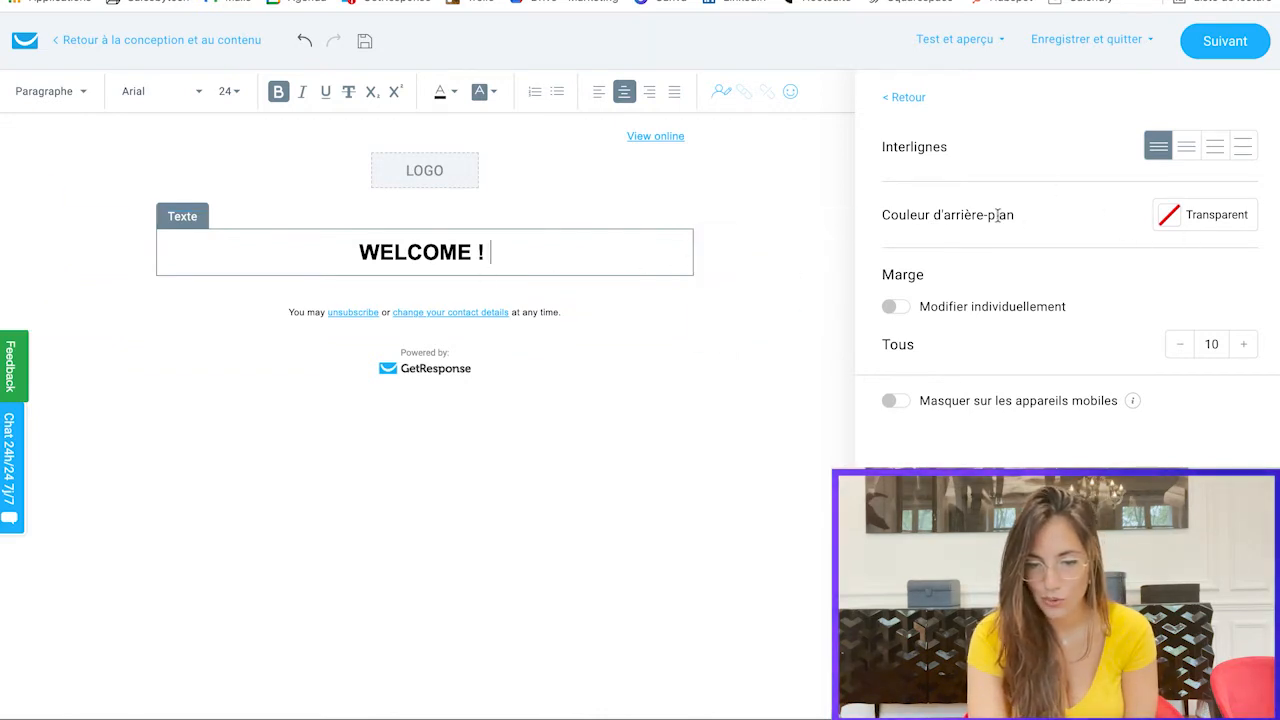
{"action": "left_click", "coordinate": [1169, 222]}
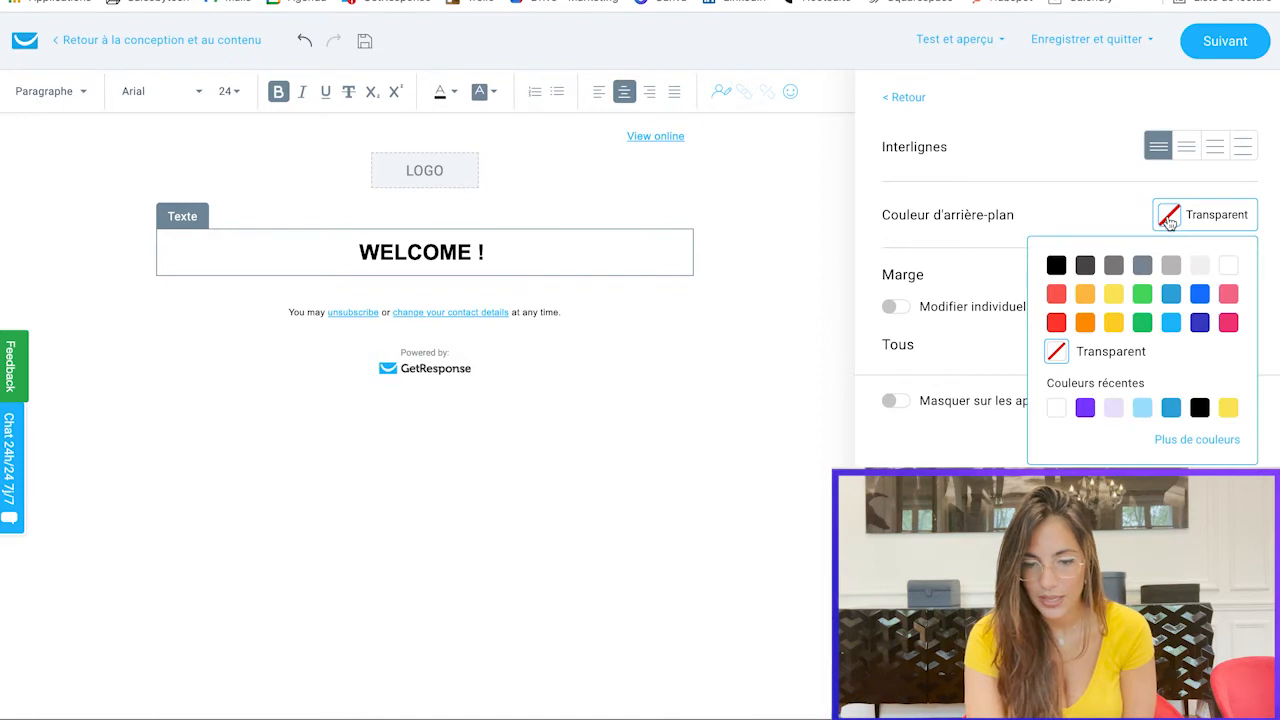
{"action": "left_click", "coordinate": [1057, 266]}
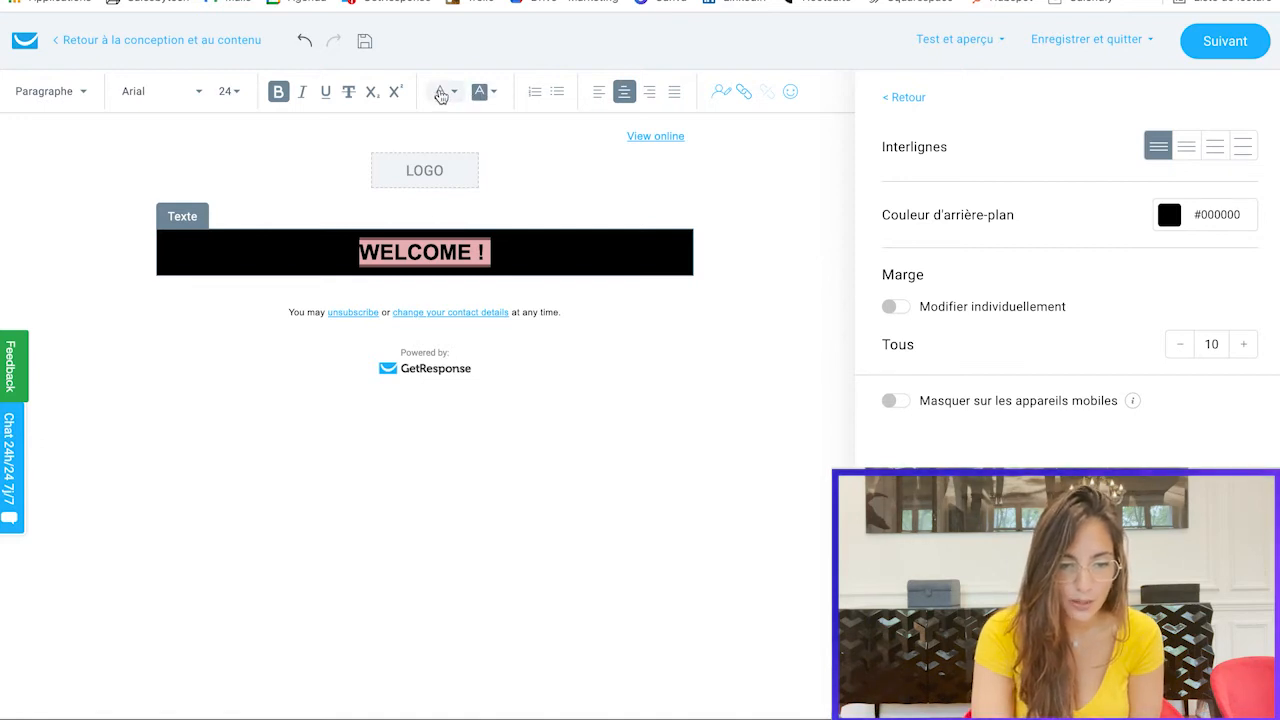
- Set the font colour of the "WELCOME !" text to white
{"action": "left_click", "coordinate": [441, 93]}
{"action": "left_click", "coordinate": [436, 141]}
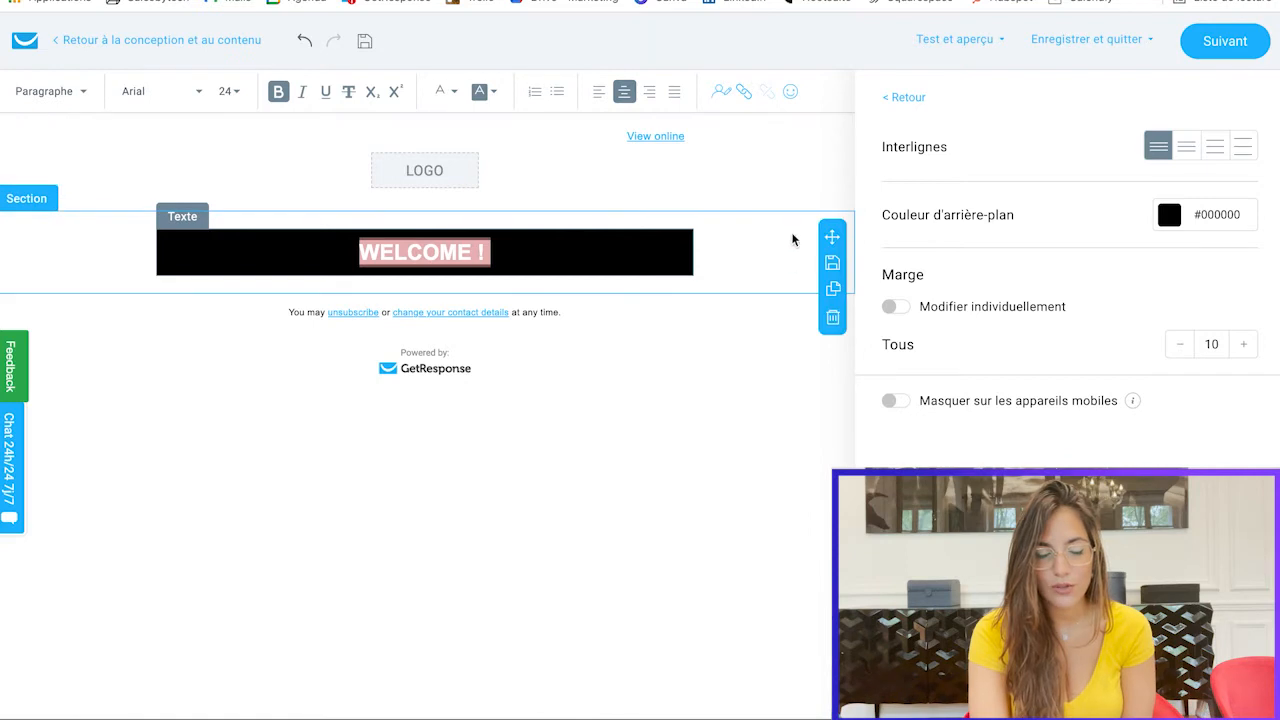
- Set the background colour of the section containing the "WELCOME !" block to light purple (#EAE3FA)
{"action": "left_click", "coordinate": [791, 258]}
{"action": "scroll", "coordinate": [791, 258], "scroll_direction": "down", "scroll_amount": 1}
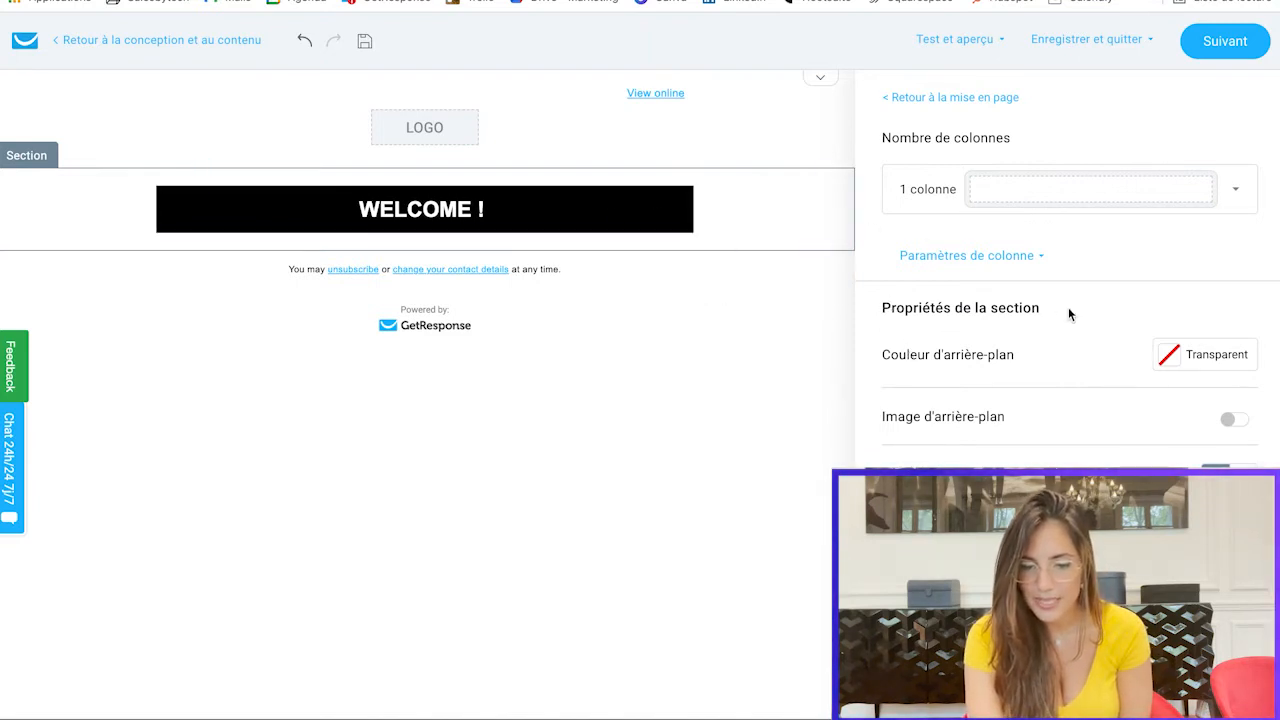
{"action": "left_click", "coordinate": [1168, 361]}
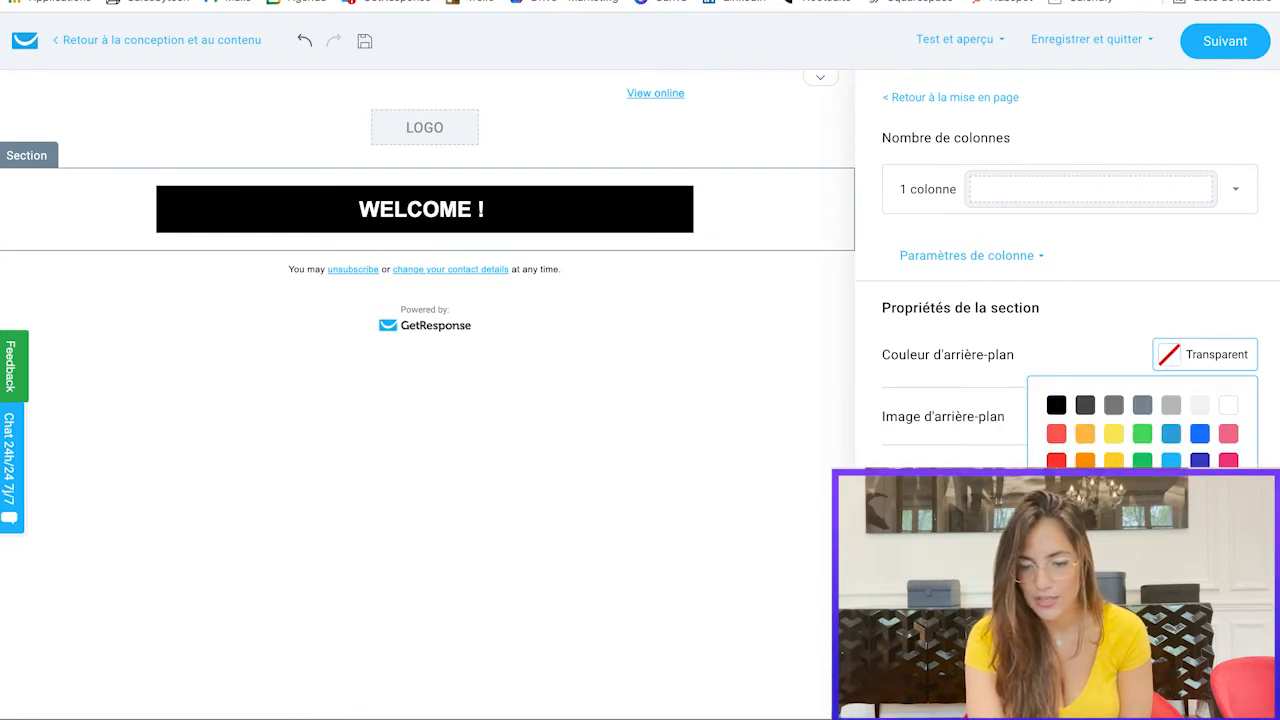
{"action": "left_click", "coordinate": [1200, 518]}
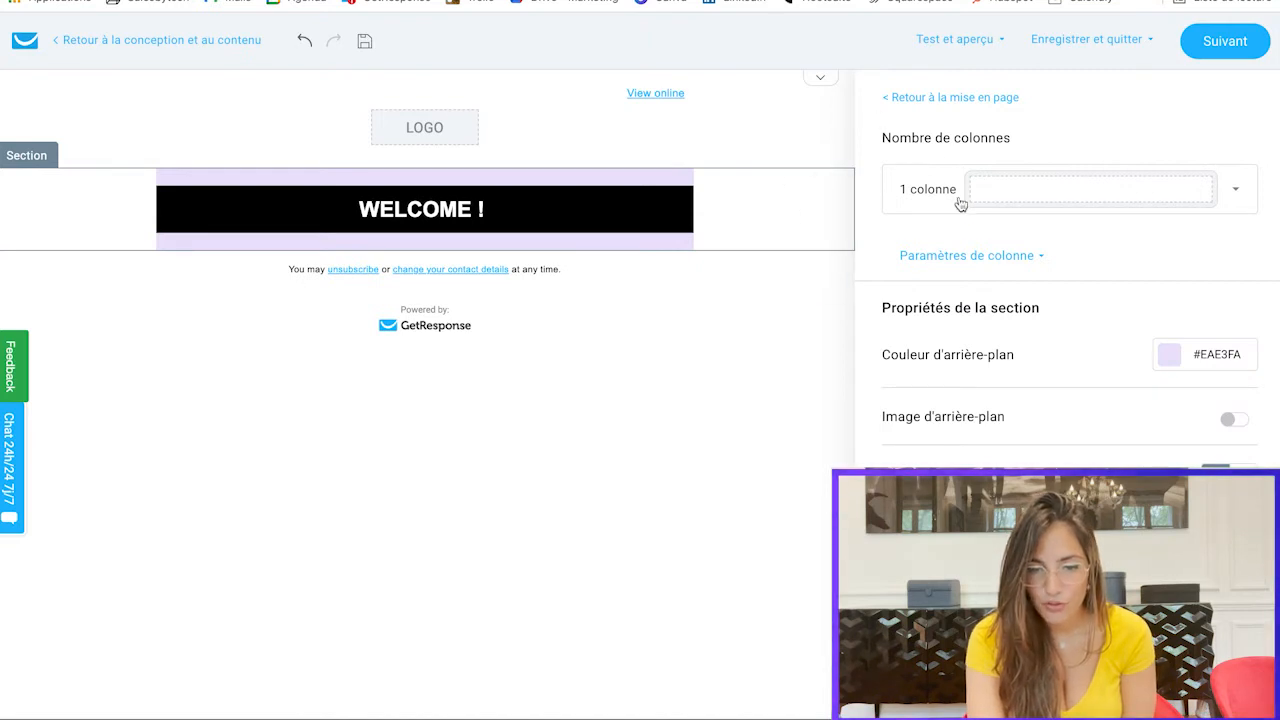
- Set the general background colour of the whole message to light purple (#EAE3FA) in the message style
{"action": "left_click", "coordinate": [940, 98]}
{"action": "left_click", "coordinate": [1080, 93]}
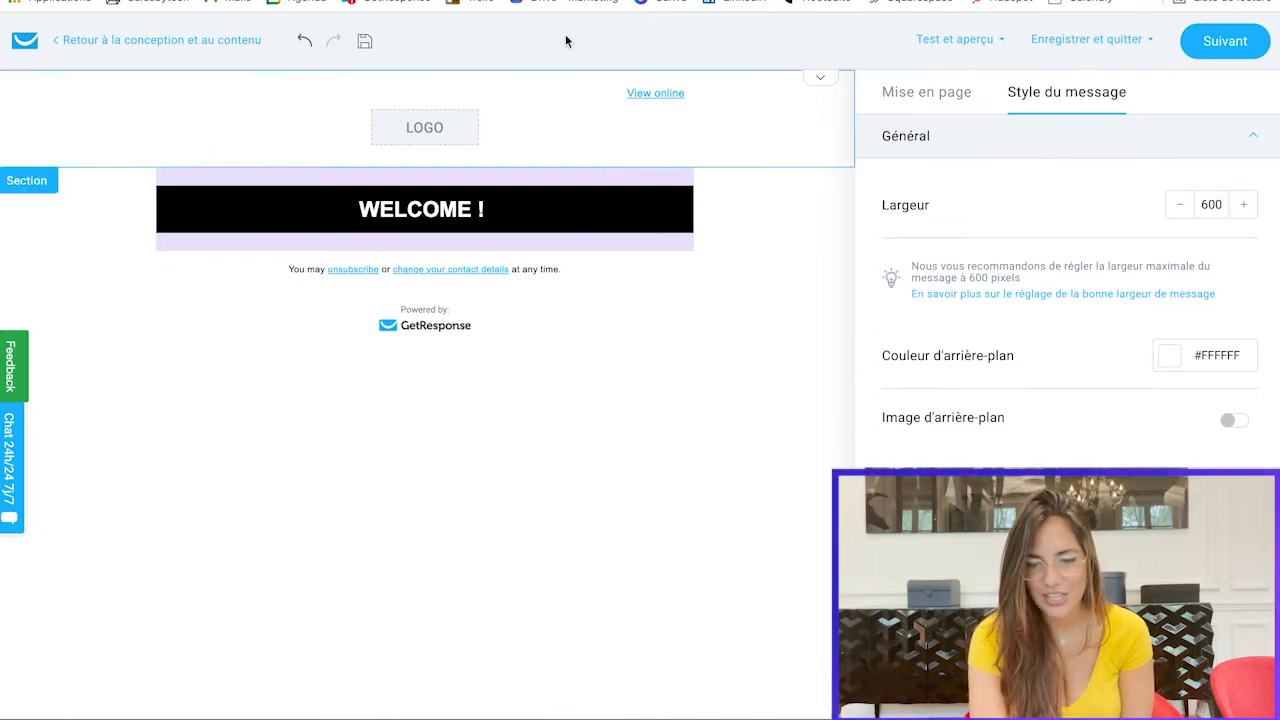
{"action": "left_click", "coordinate": [1170, 358]}
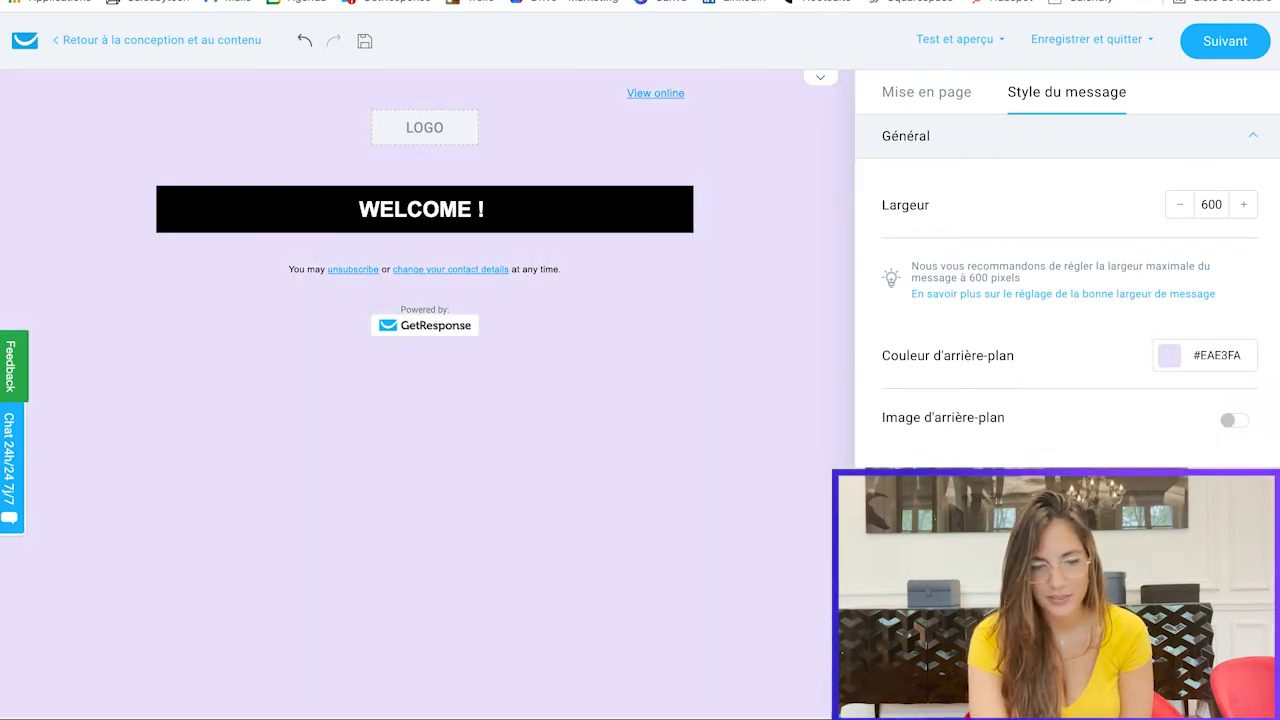
- Set the "WELCOME !" text block's background to purple (#823EFF) and its surrounding section's background to black (#000000)
{"action": "left_click", "coordinate": [645, 214]}
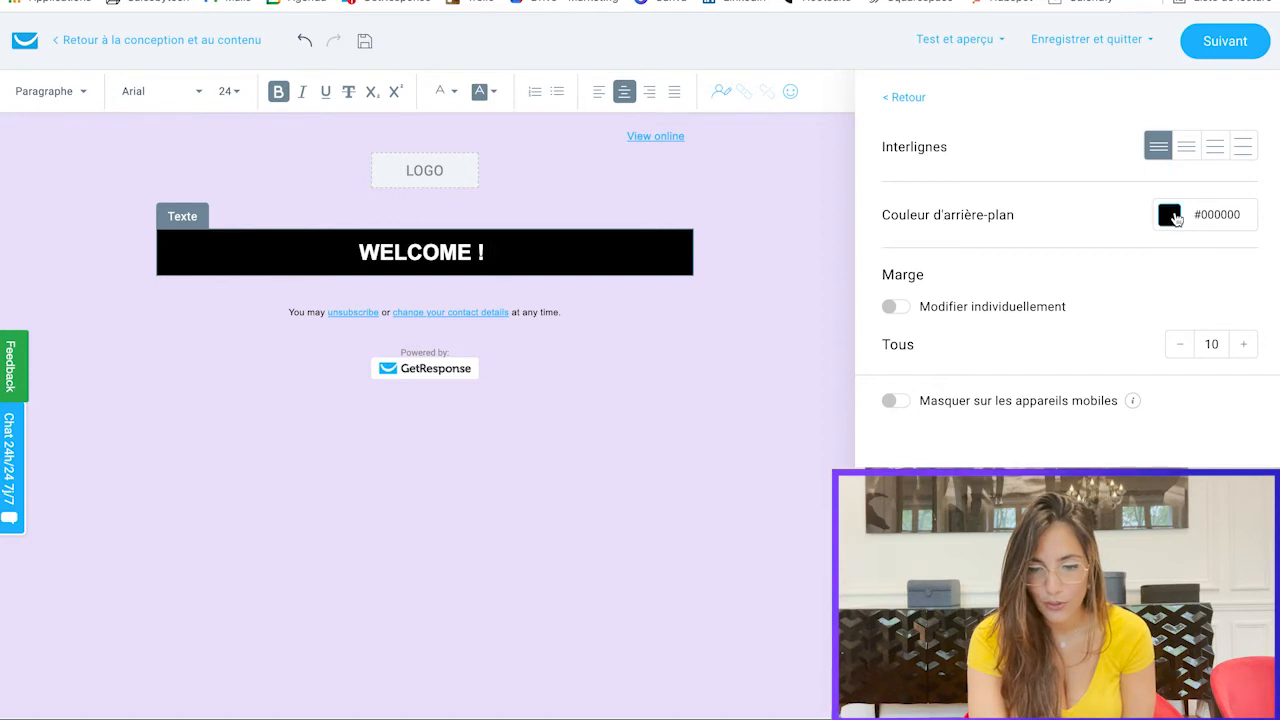
{"action": "left_click", "coordinate": [1177, 220]}
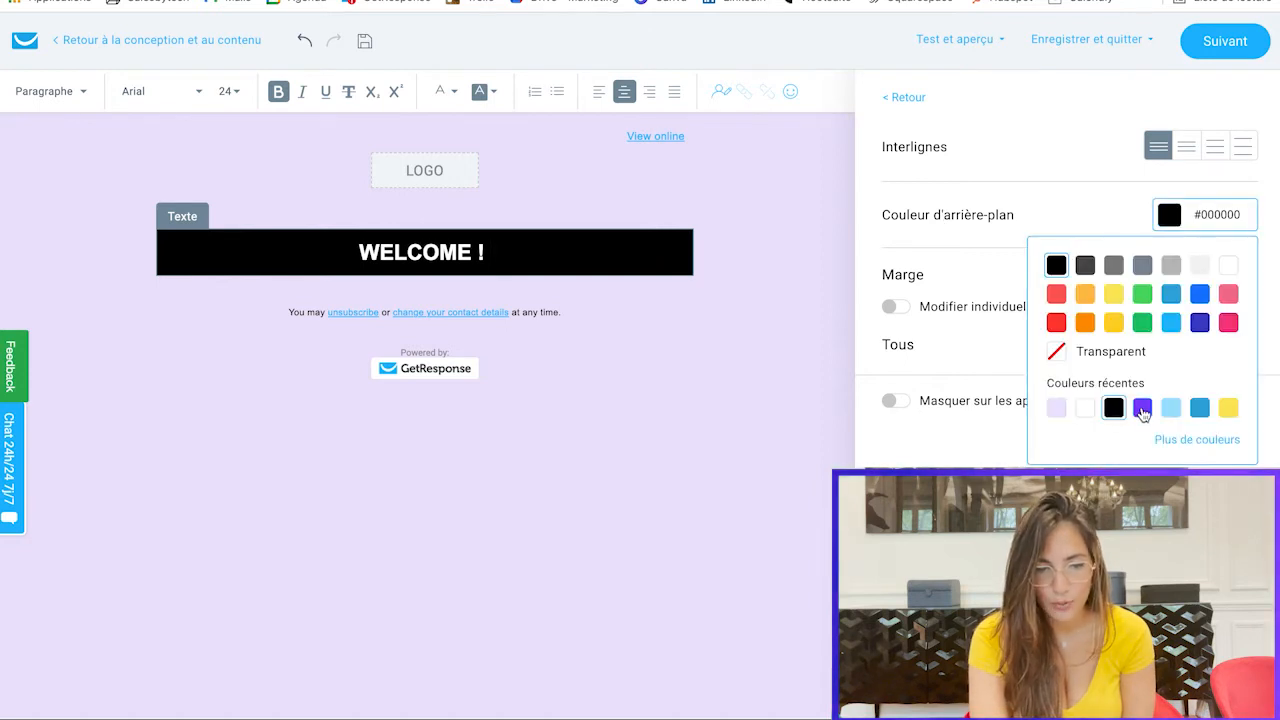
{"action": "left_click", "coordinate": [1142, 408]}
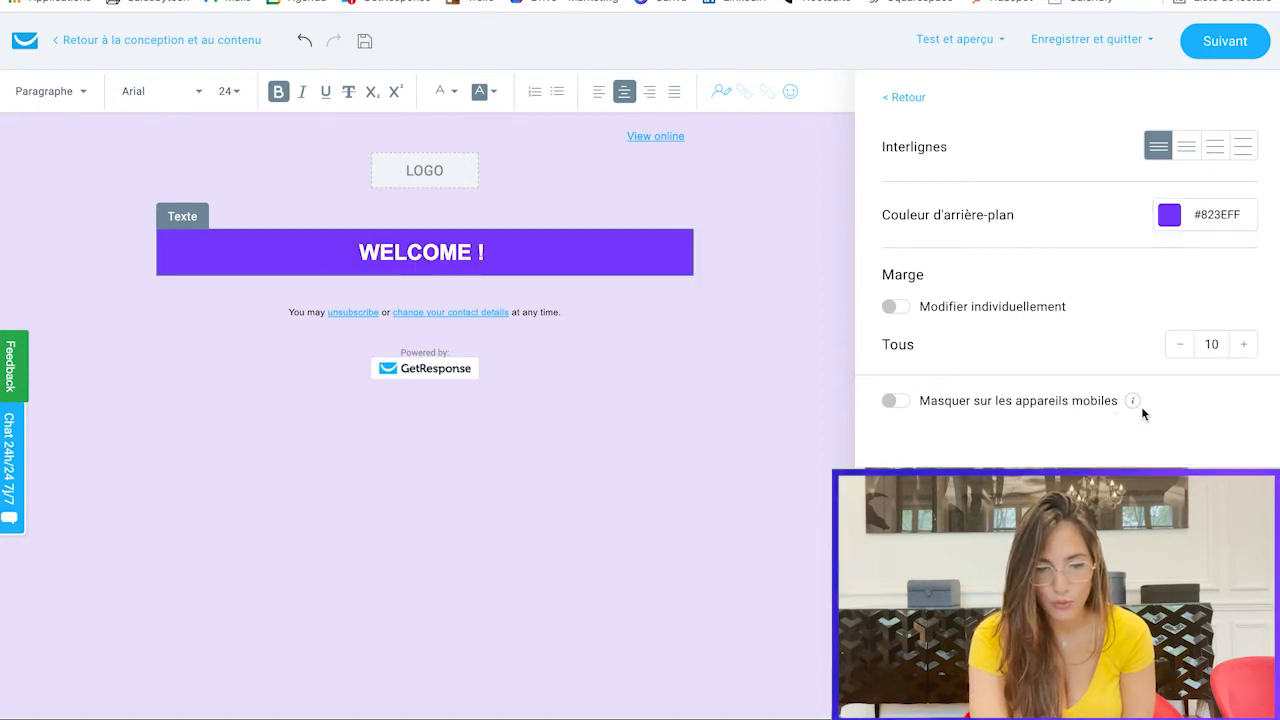
{"action": "left_click", "coordinate": [754, 240]}
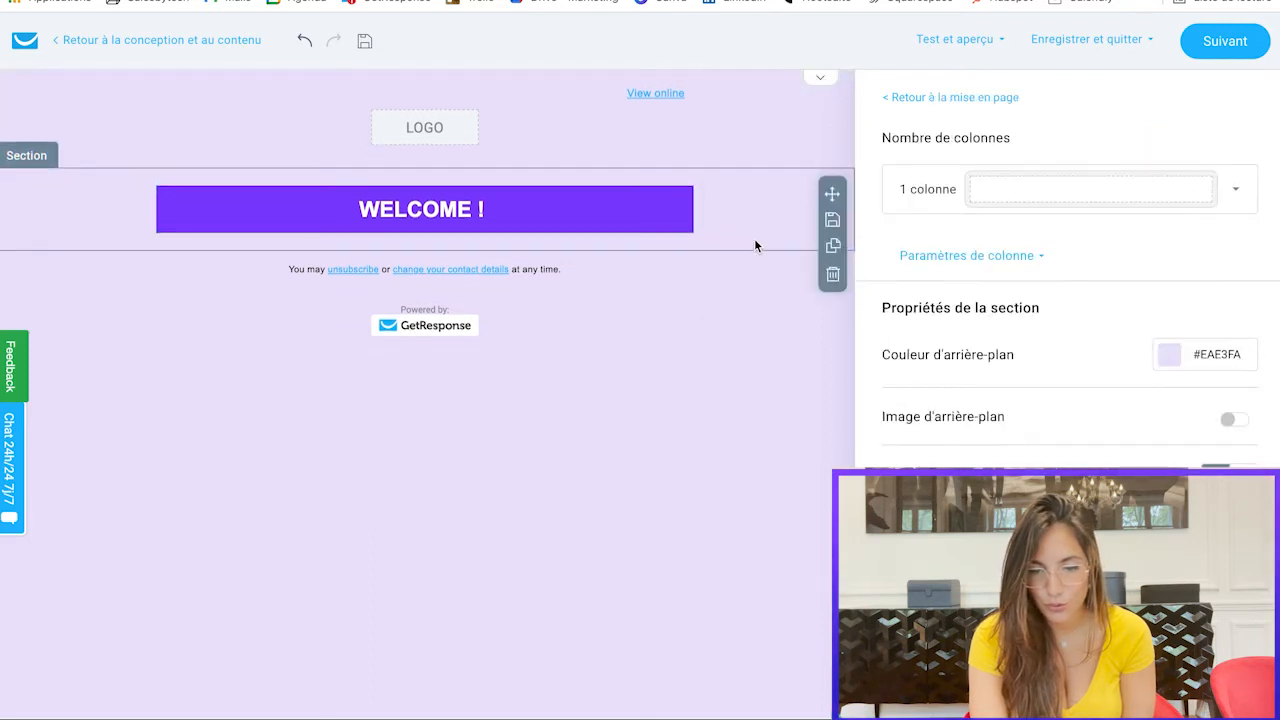
{"action": "left_click", "coordinate": [1170, 360]}
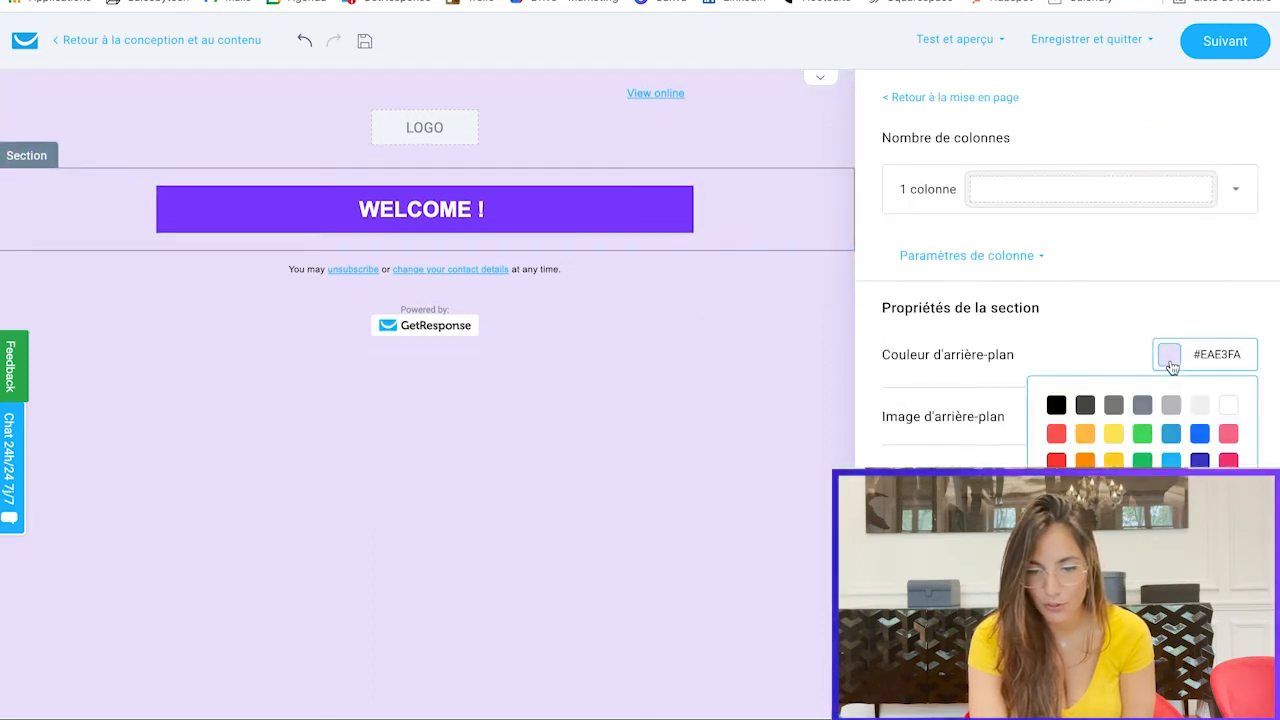
{"action": "left_click", "coordinate": [1056, 405]}
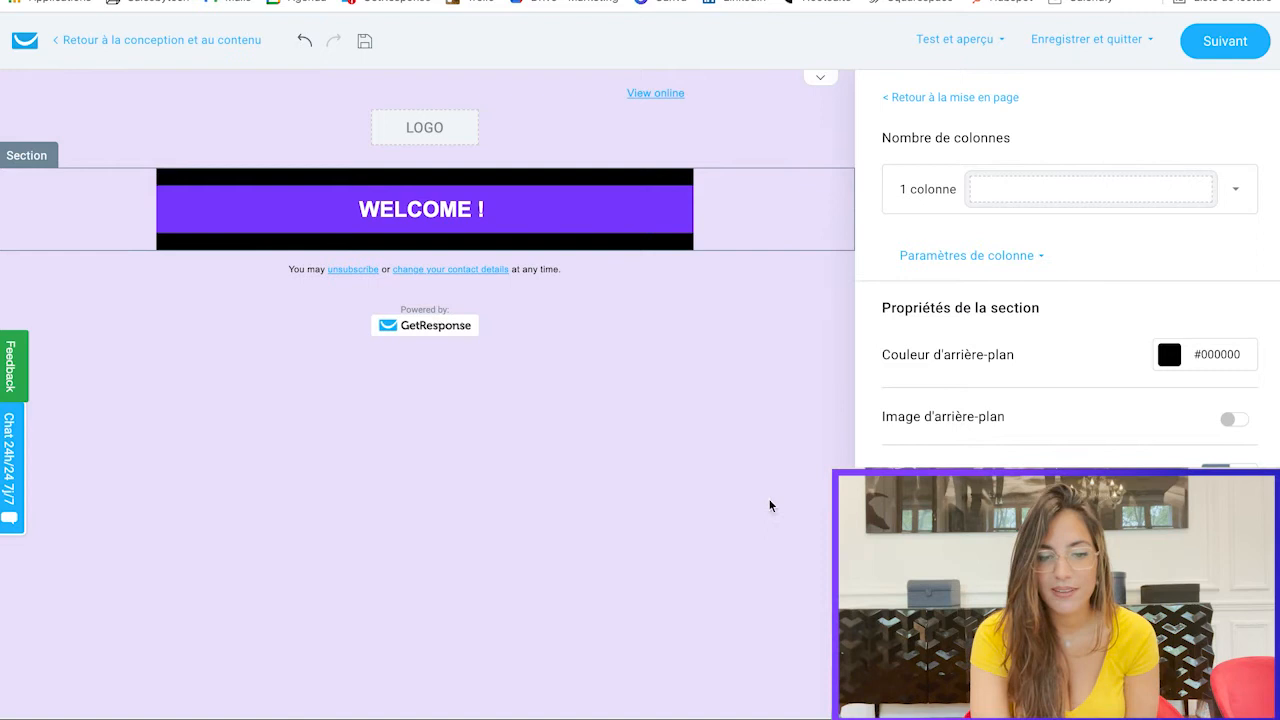
- Add an image block below the "WELCOME !" text and fill it with the "It's Friday" frog GIF from GIPHY
{"action": "left_click", "coordinate": [895, 99]}
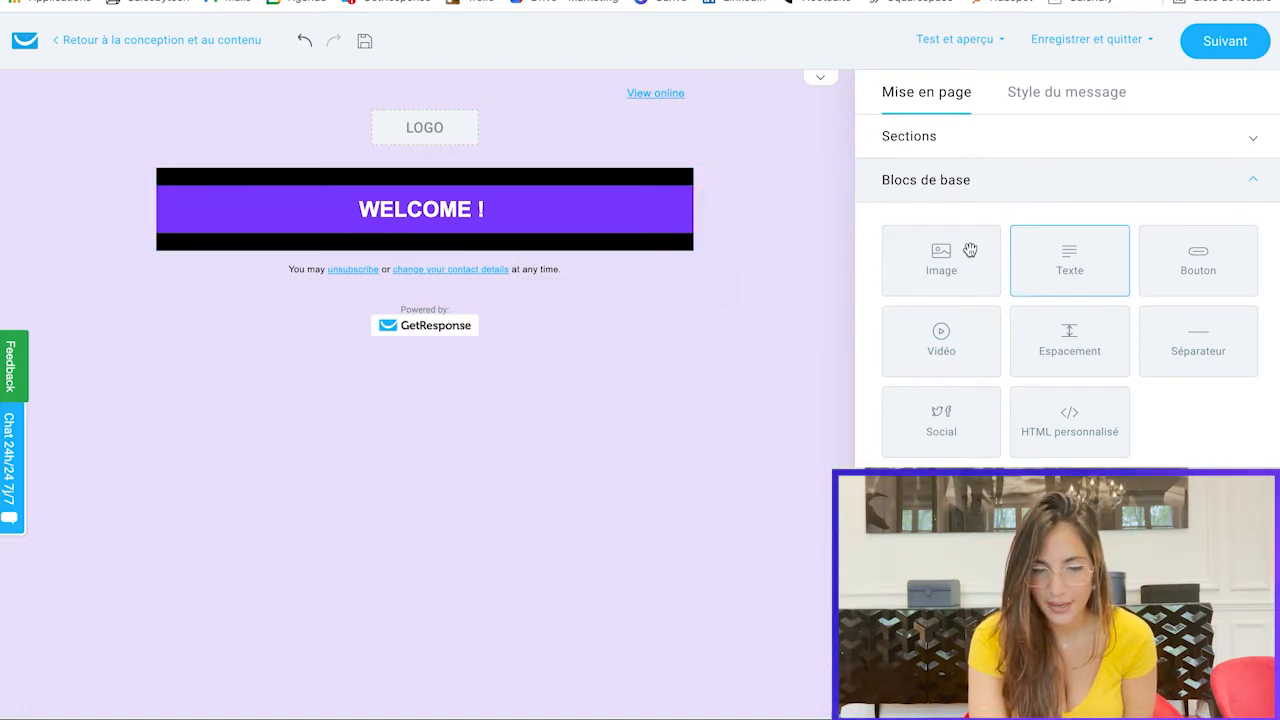
{"action": "left_click_drag", "start_coordinate": [960, 268], "coordinate": [492, 294]}
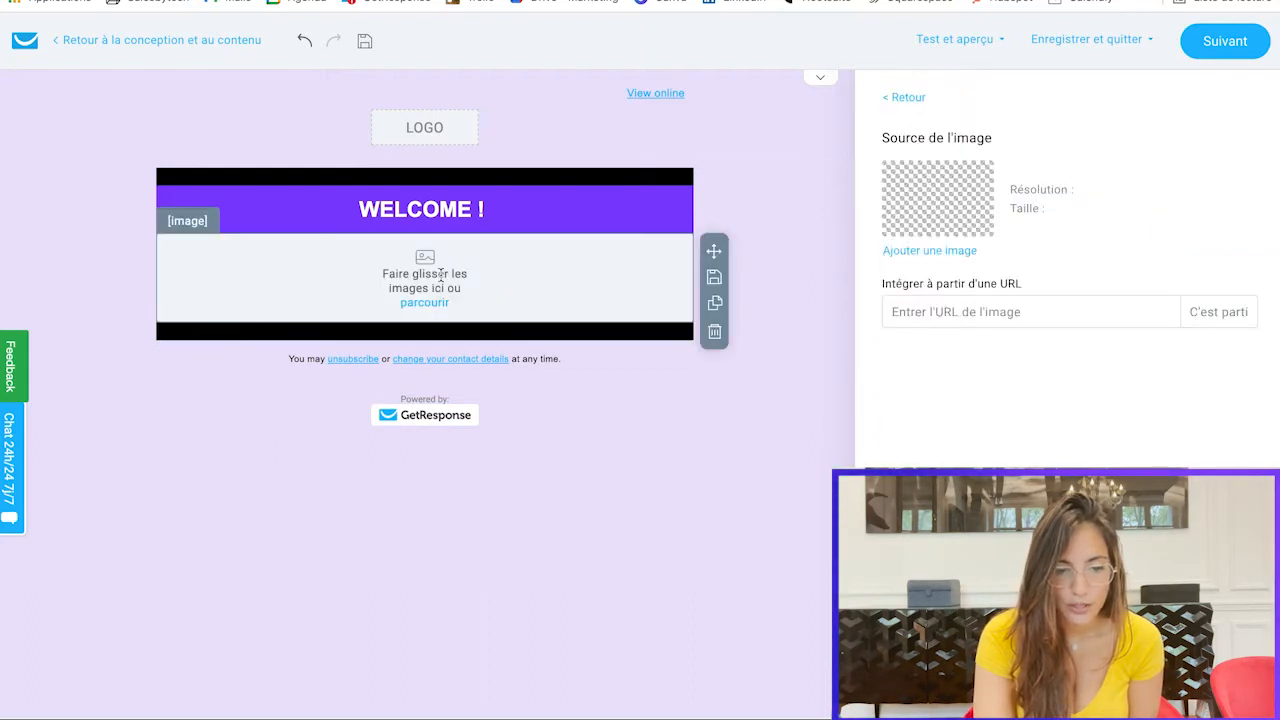
{"action": "left_click", "coordinate": [424, 303]}
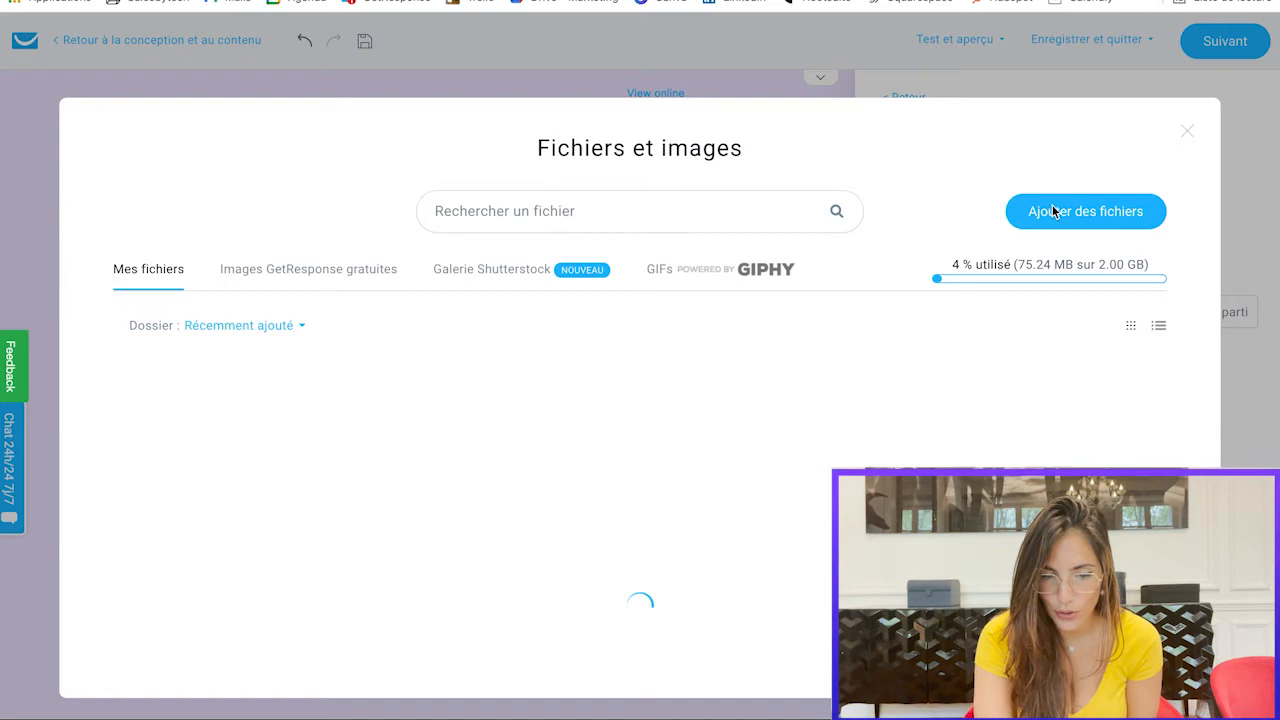
{"action": "left_click", "coordinate": [750, 278]}
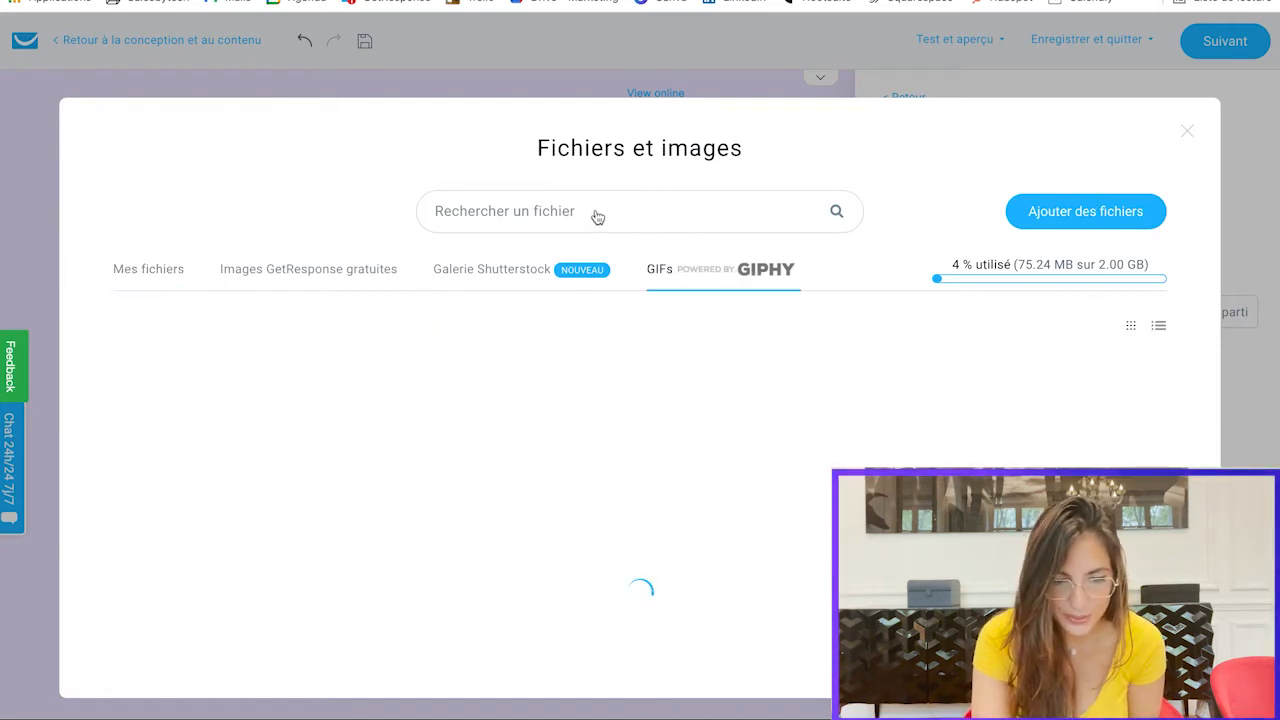
{"action": "scroll", "coordinate": [693, 438], "scroll_direction": "down", "scroll_amount": 1}
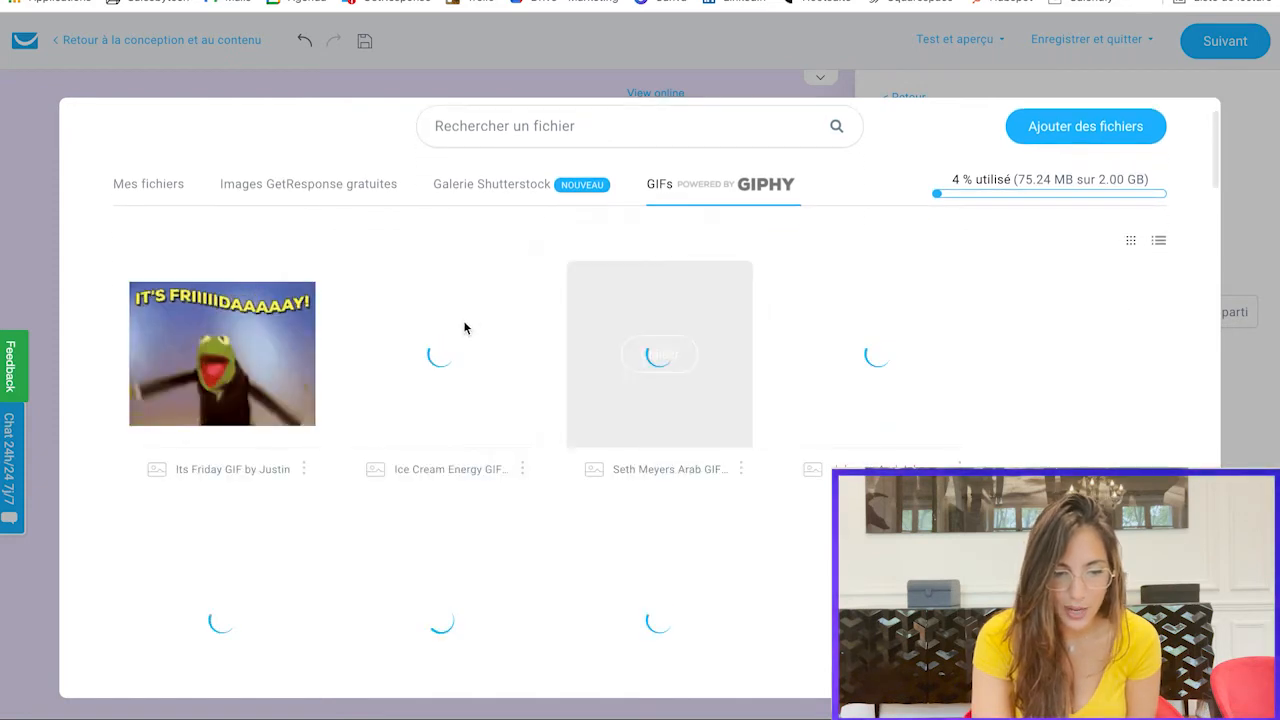
{"action": "scroll", "coordinate": [463, 330], "scroll_direction": "down", "scroll_amount": 1}
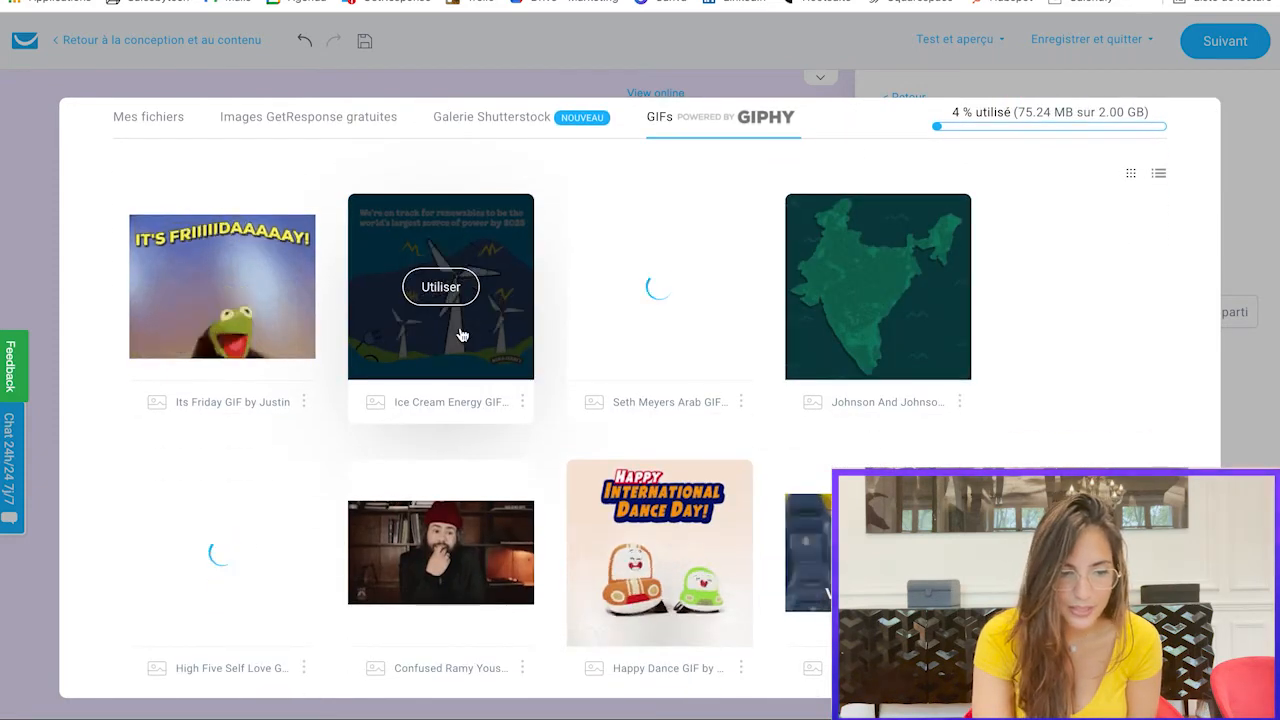
{"action": "scroll", "coordinate": [460, 335], "scroll_direction": "down", "scroll_amount": 1}
{"action": "left_click", "coordinate": [221, 252]}
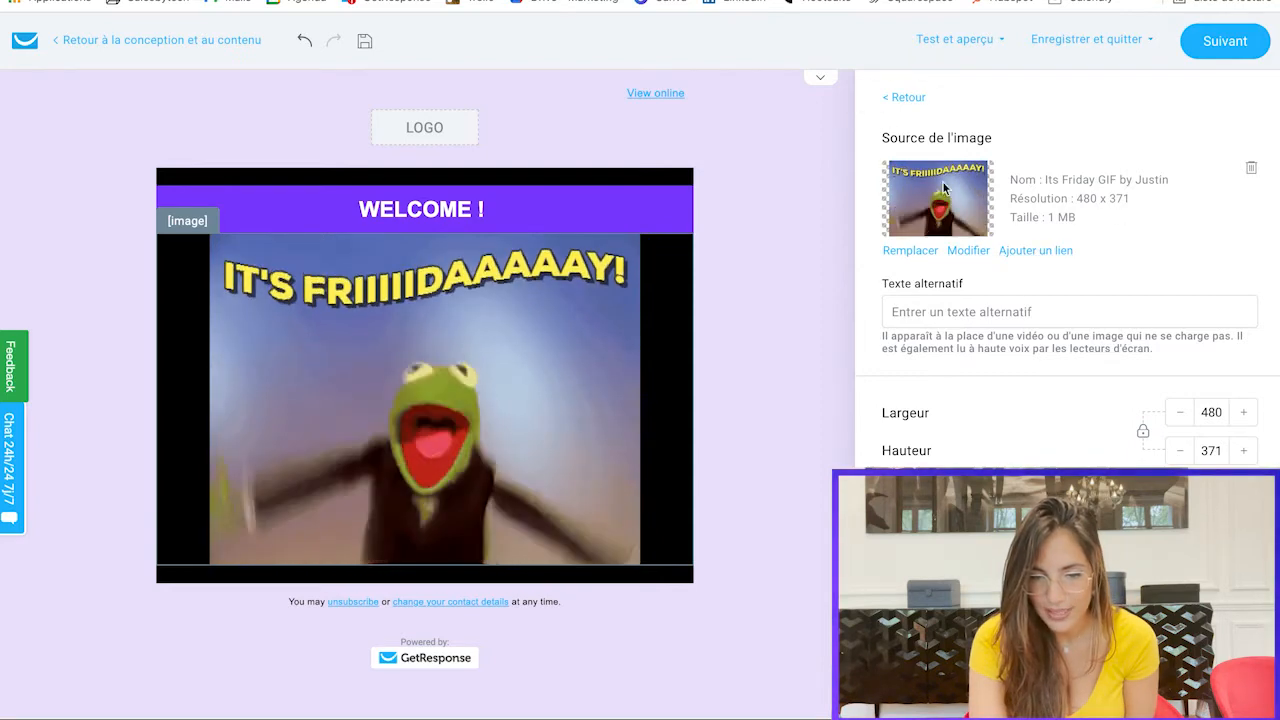
{"action": "left_click", "coordinate": [1046, 251]}
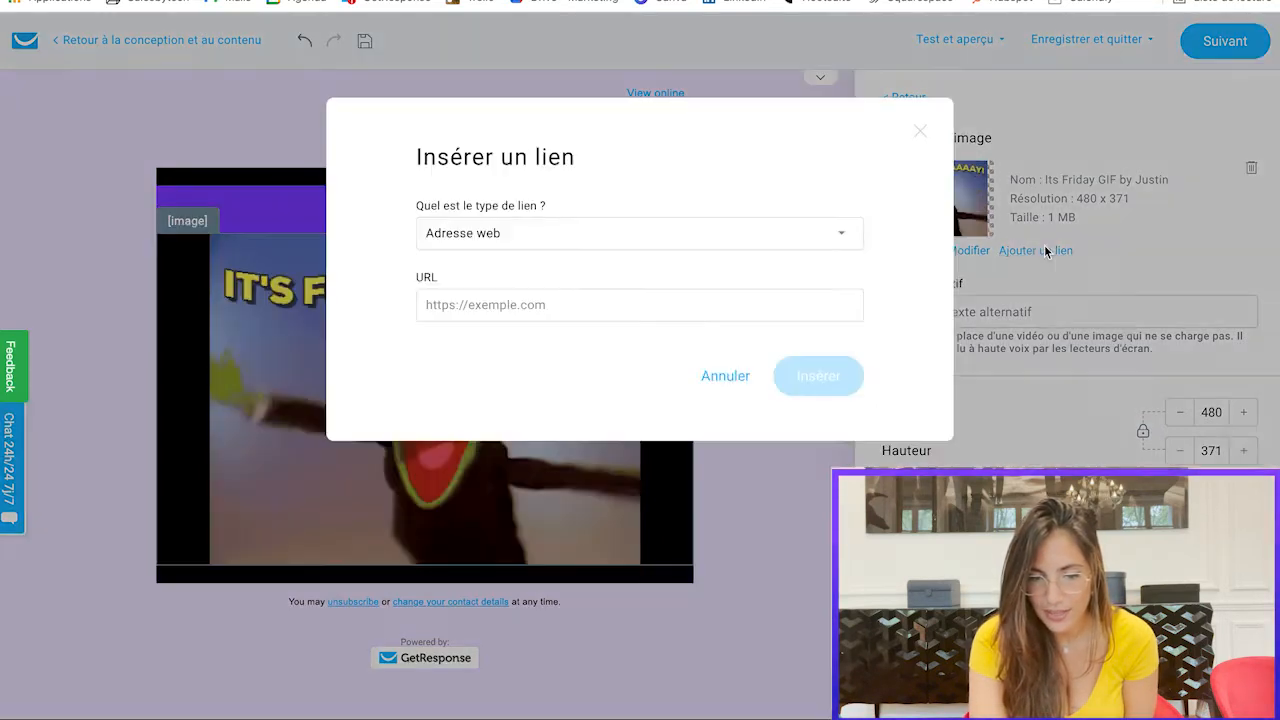
{"action": "left_click", "coordinate": [459, 310]}
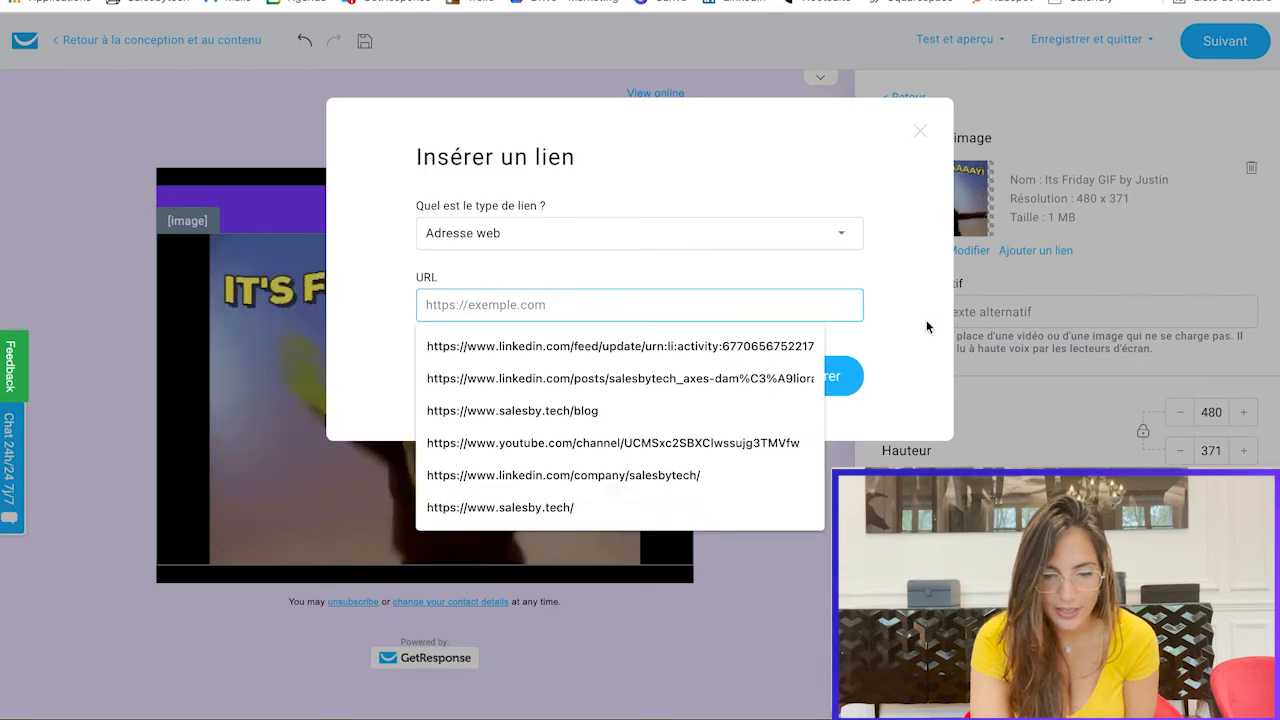
{"action": "left_click", "coordinate": [933, 125]}
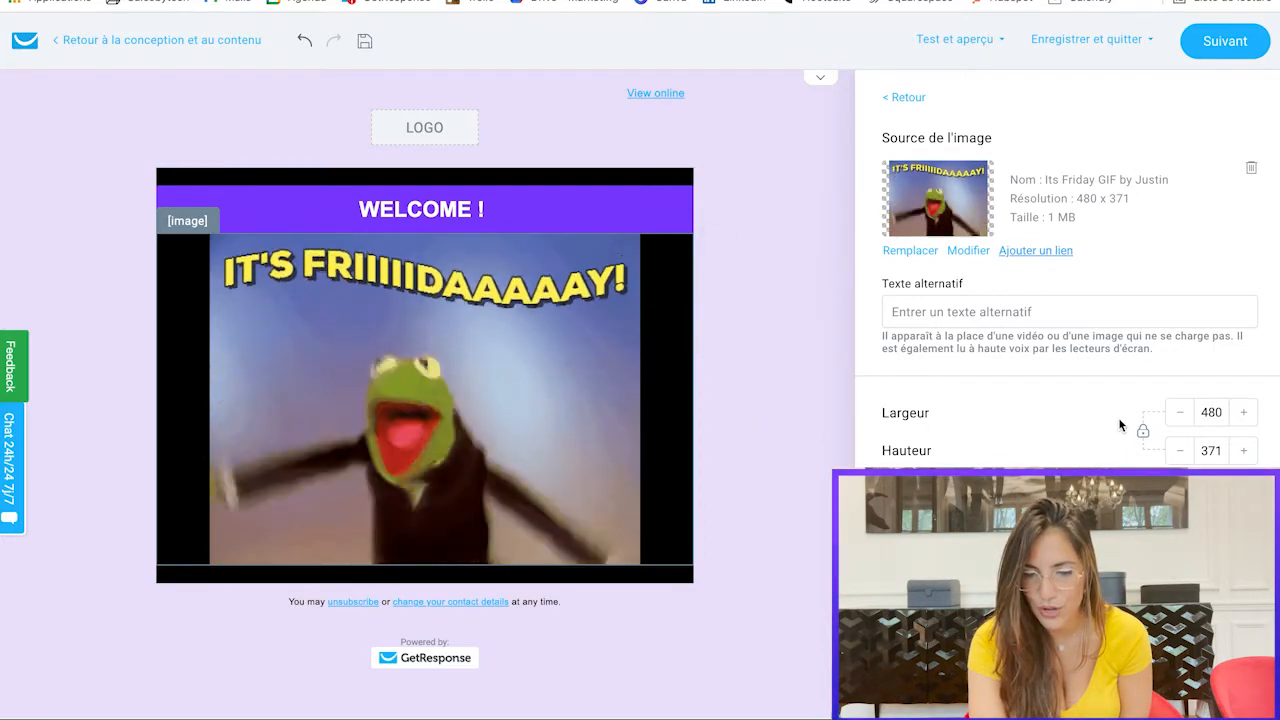
- Insert a spacing block between the "WELCOME !" text and the GIF, with its height set to 20
{"action": "left_click", "coordinate": [903, 97]}
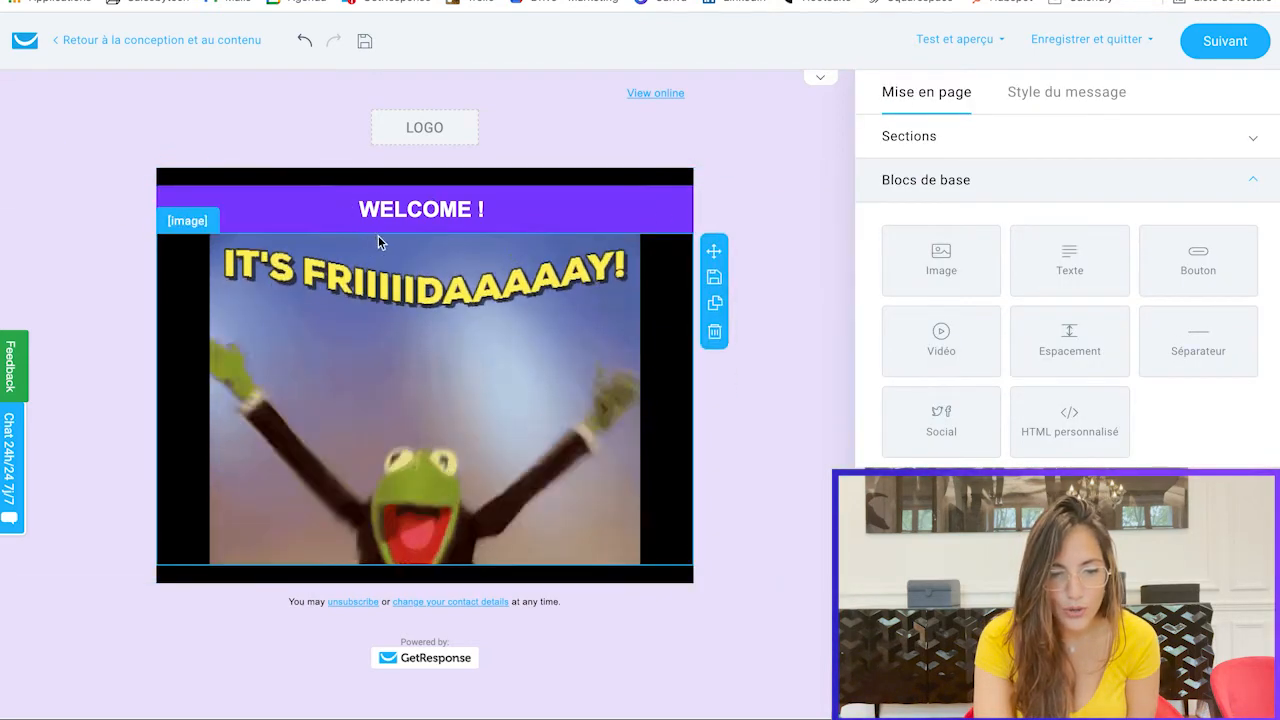
{"action": "left_click_drag", "start_coordinate": [1060, 345], "coordinate": [458, 285]}
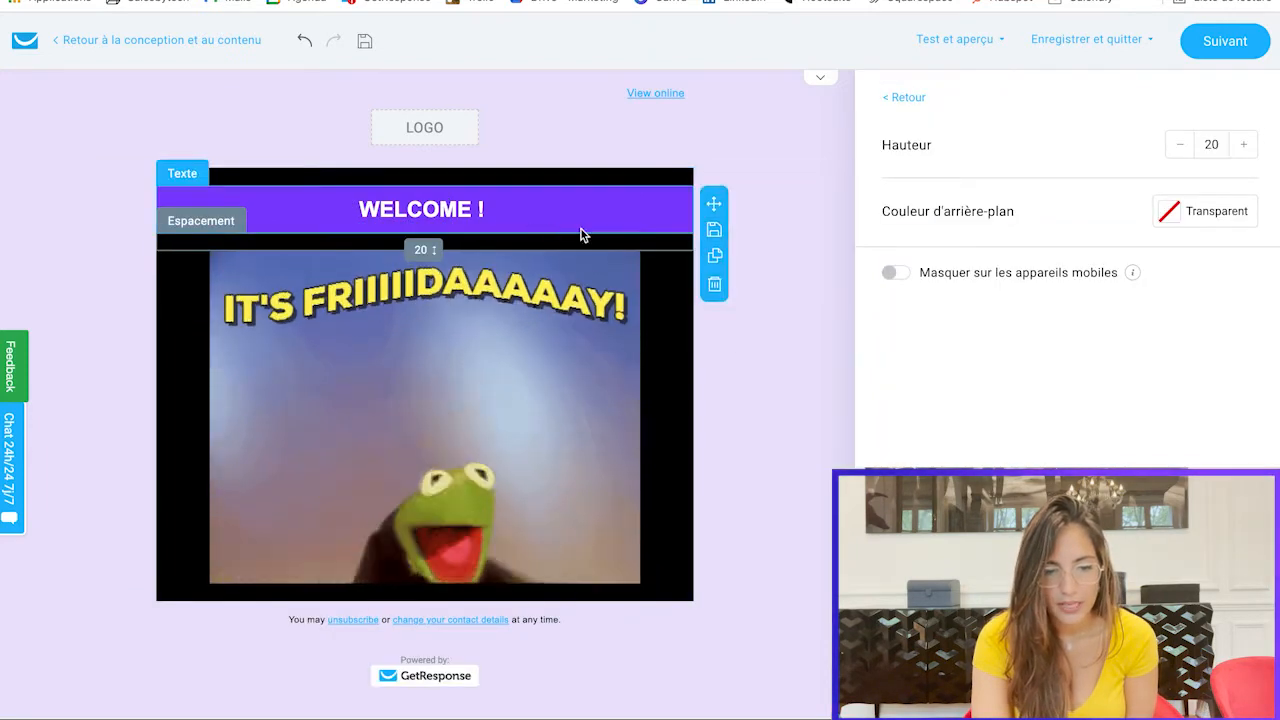
{"action": "left_click_drag", "start_coordinate": [426, 277], "coordinate": [423, 251]}
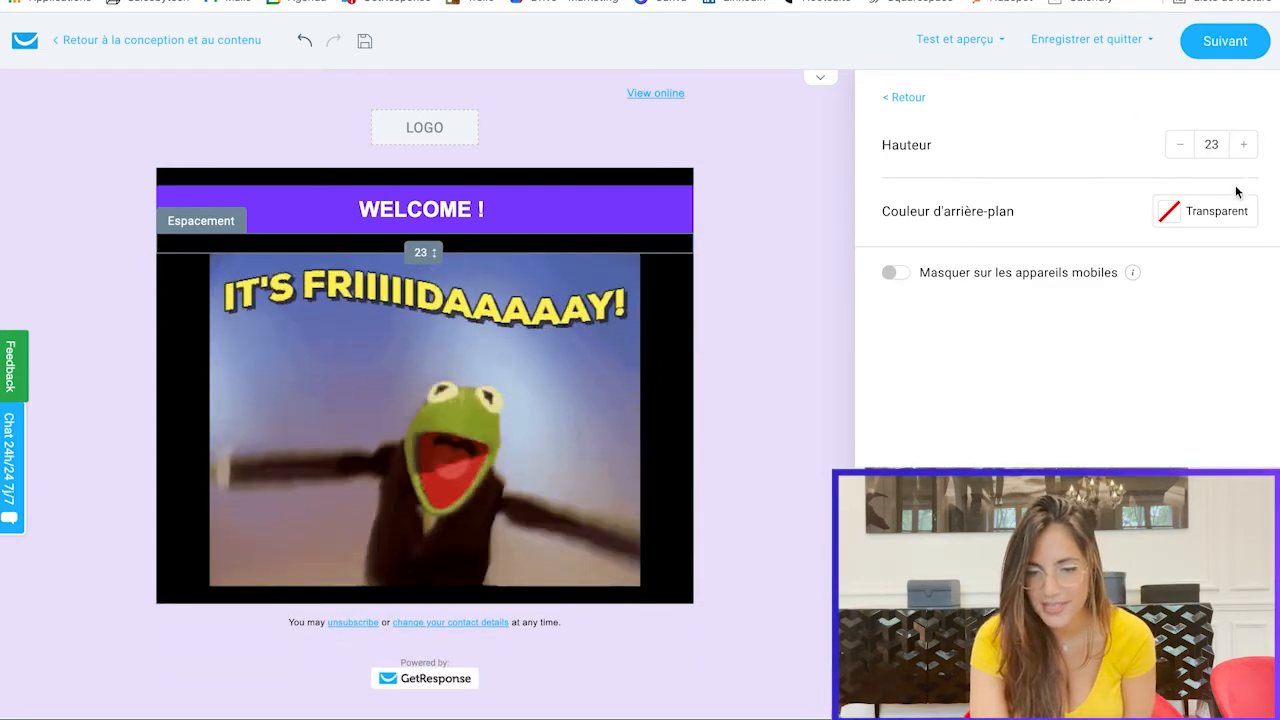
{"action": "left_click", "coordinate": [1184, 148]}
{"action": "left_click", "coordinate": [1182, 146]}
{"action": "left_click", "coordinate": [1182, 146]}
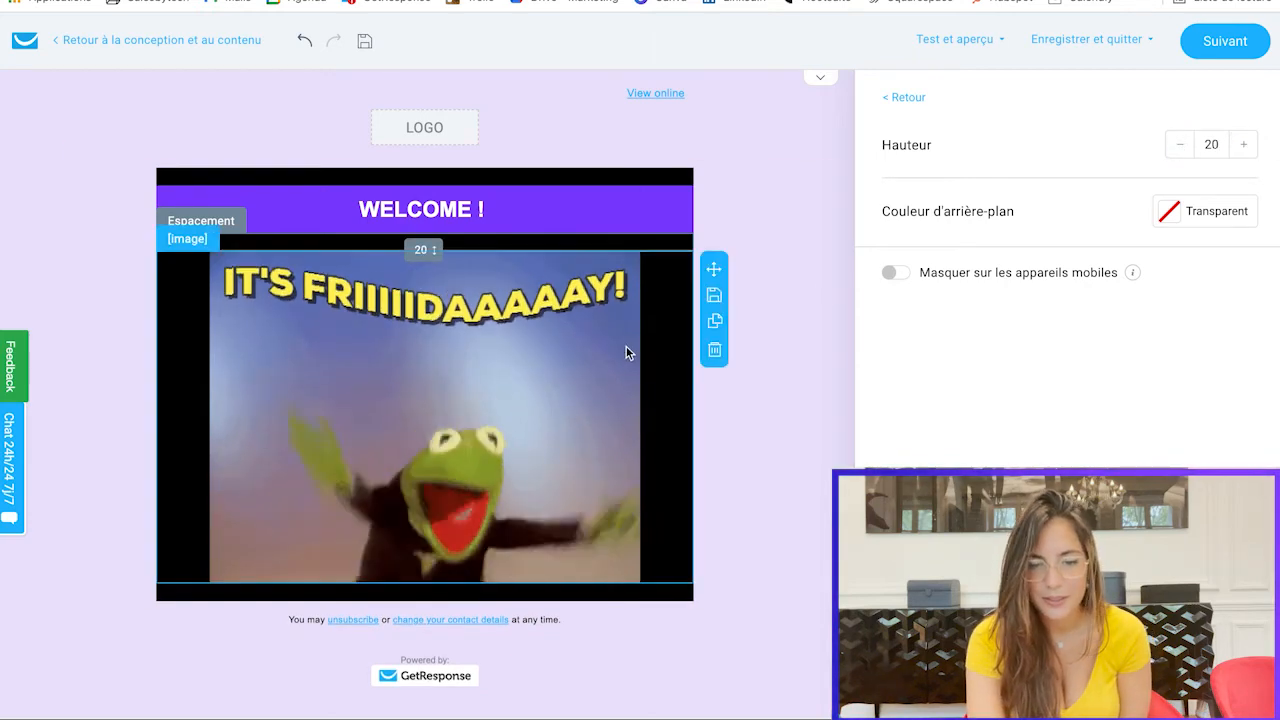
- Insert a section with three equal columns directly below the section containing the GIF
{"action": "left_click", "coordinate": [906, 99]}
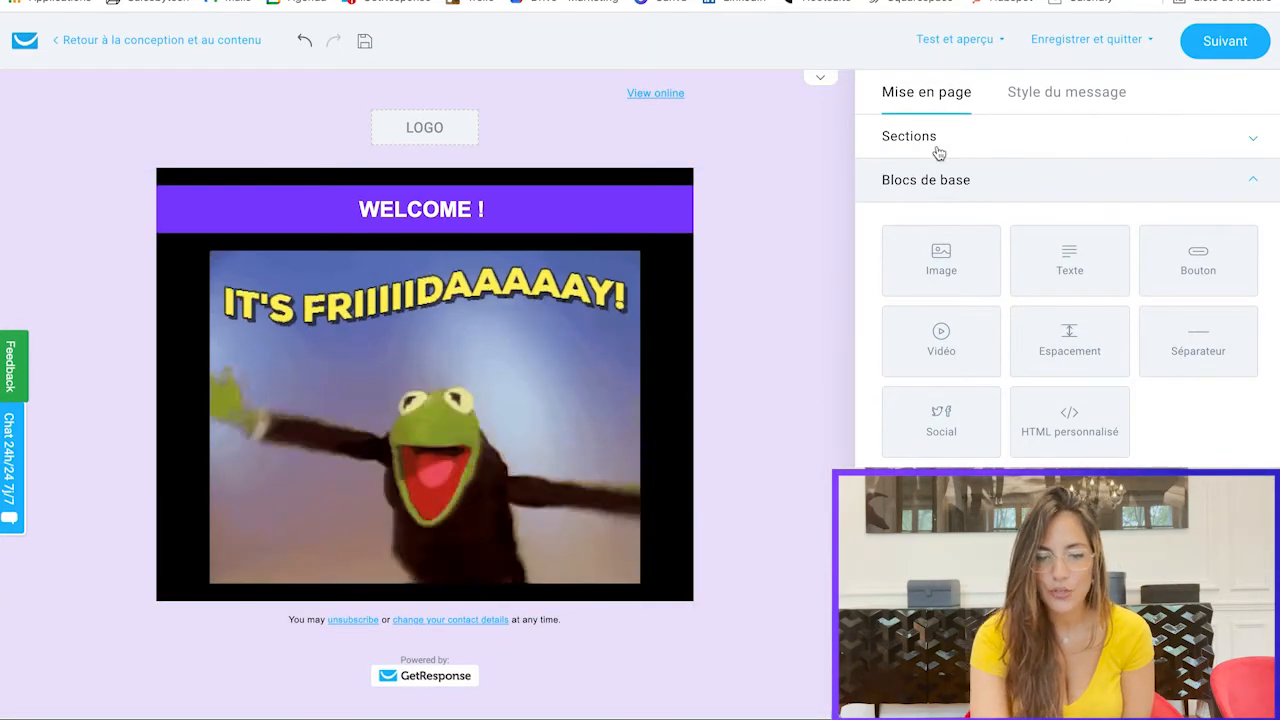
{"action": "left_click", "coordinate": [1200, 140]}
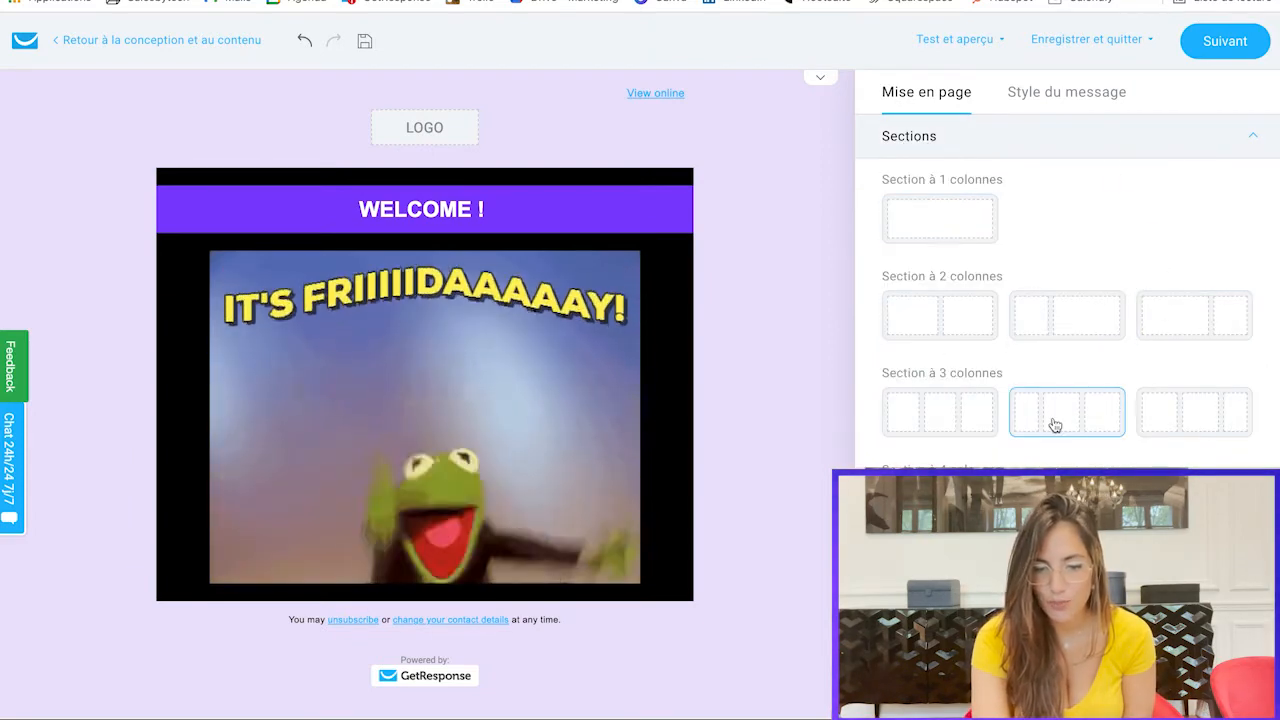
{"action": "scroll", "coordinate": [989, 386], "scroll_direction": "down", "scroll_amount": 2}
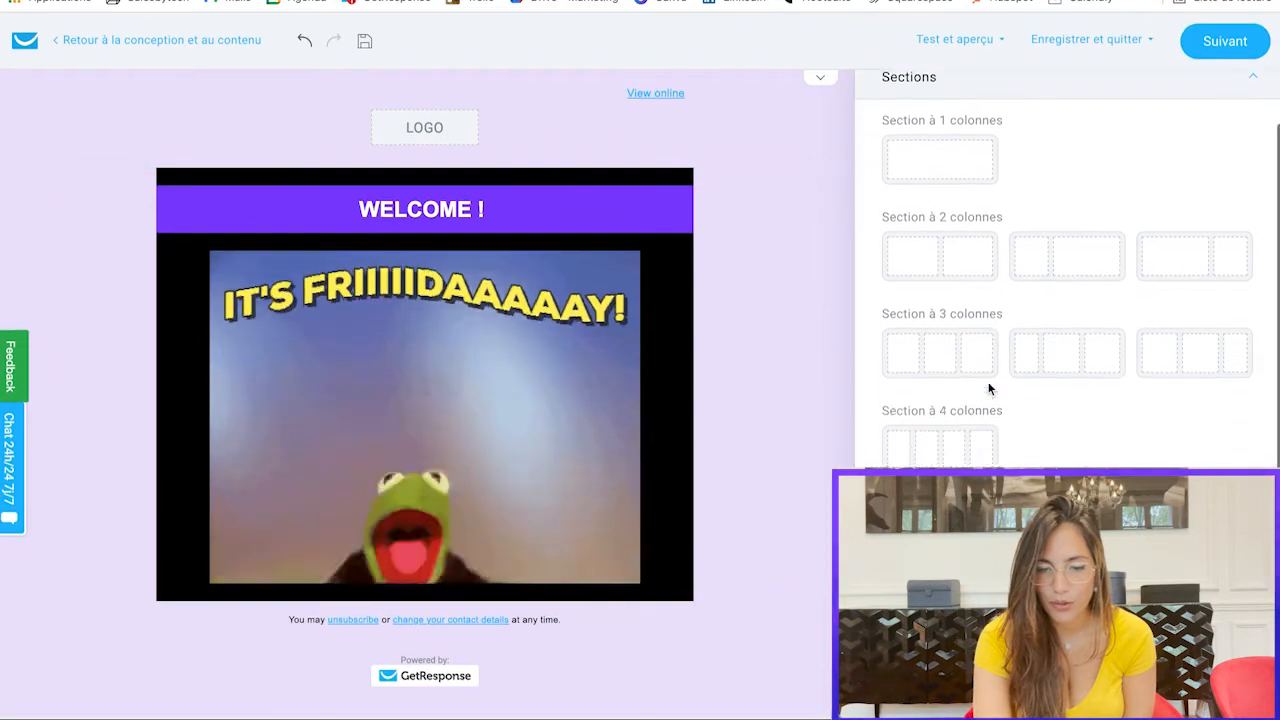
{"action": "left_click_drag", "start_coordinate": [965, 335], "coordinate": [475, 640]}
- Set the background colour of the three-column section to black (#000000) and review its remaining section properties
{"action": "scroll", "coordinate": [477, 647], "scroll_direction": "down", "scroll_amount": 1}
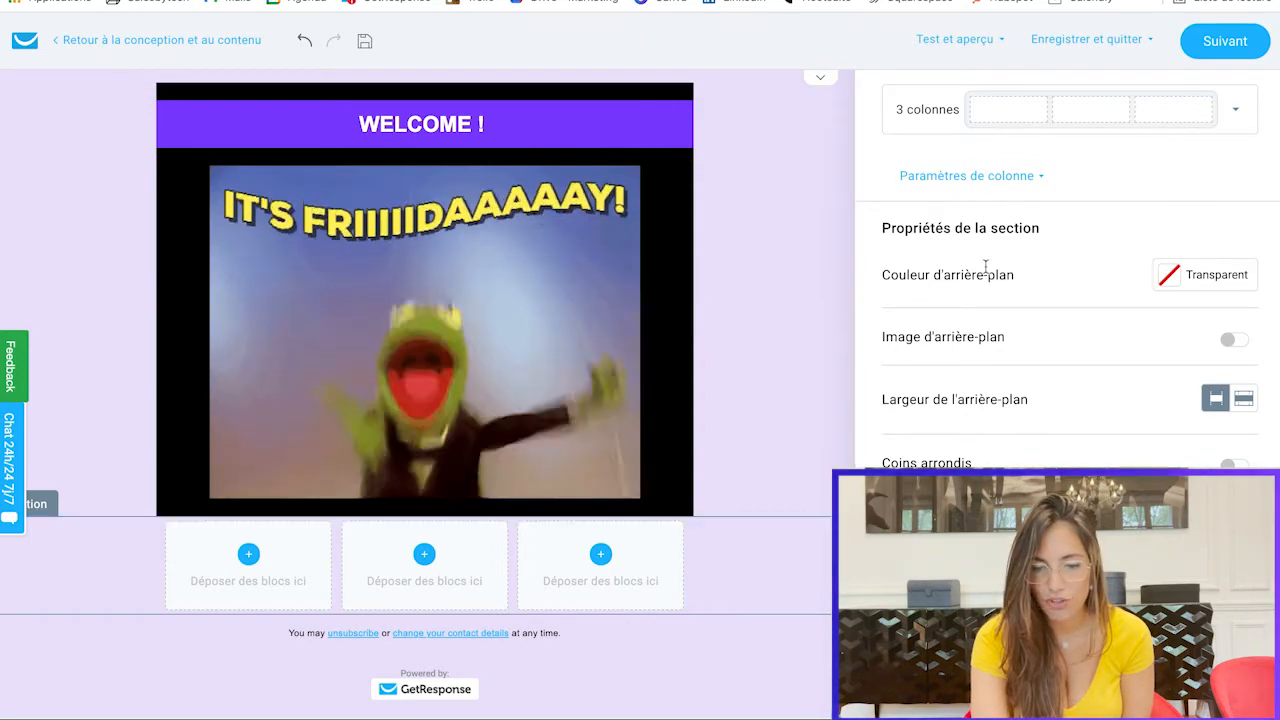
{"action": "left_click", "coordinate": [1168, 273]}
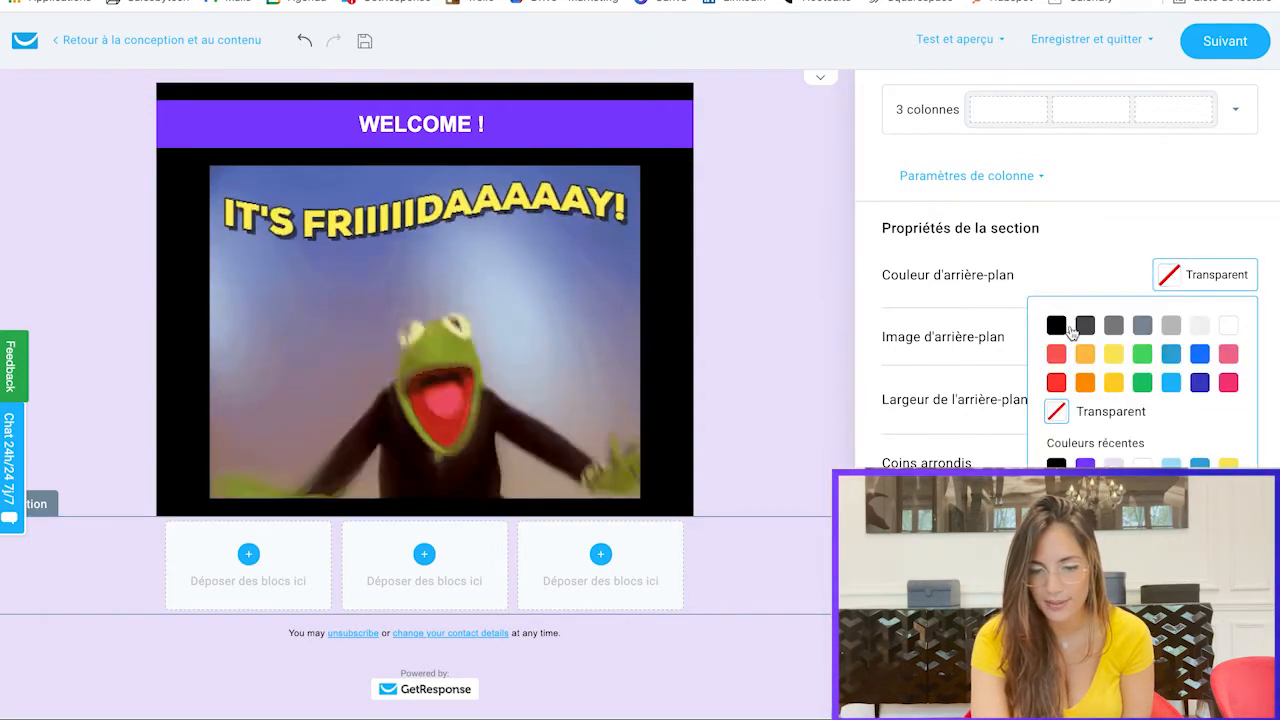
{"action": "left_click", "coordinate": [1056, 324]}
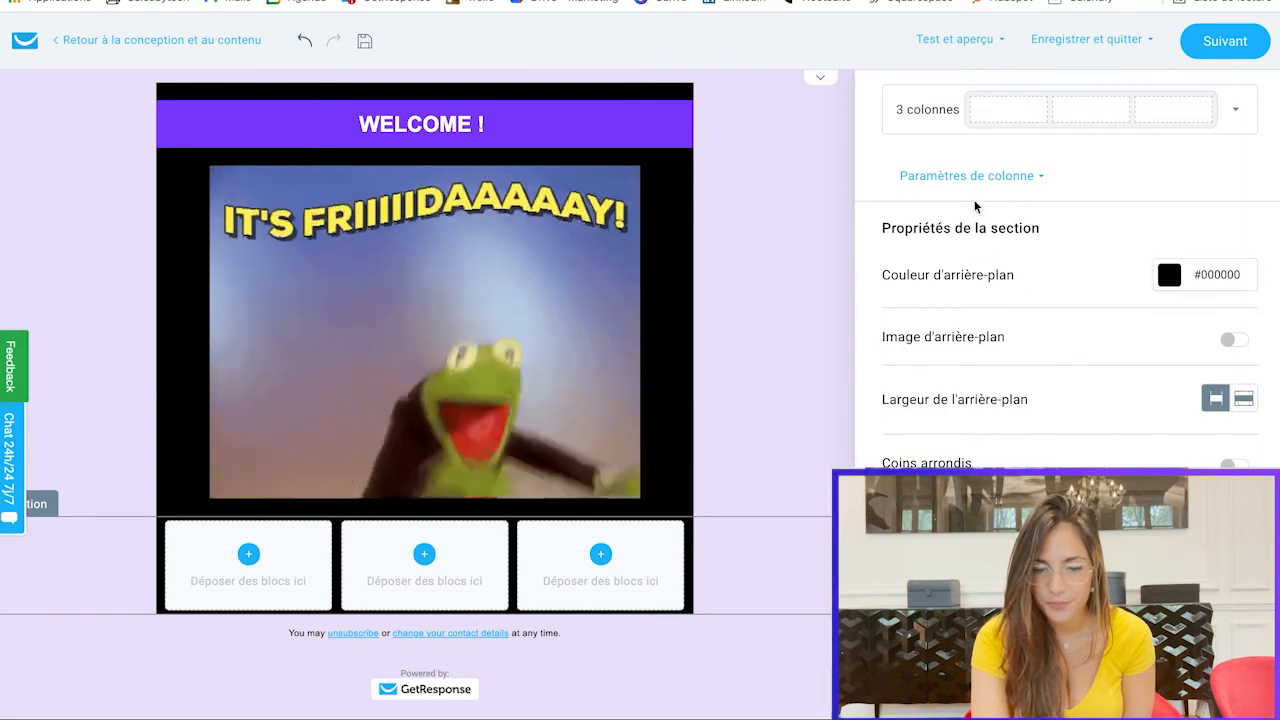
{"action": "scroll", "coordinate": [1038, 376], "scroll_direction": "down", "scroll_amount": 1}
{"action": "scroll", "coordinate": [1074, 289], "scroll_direction": "down", "scroll_amount": 1}
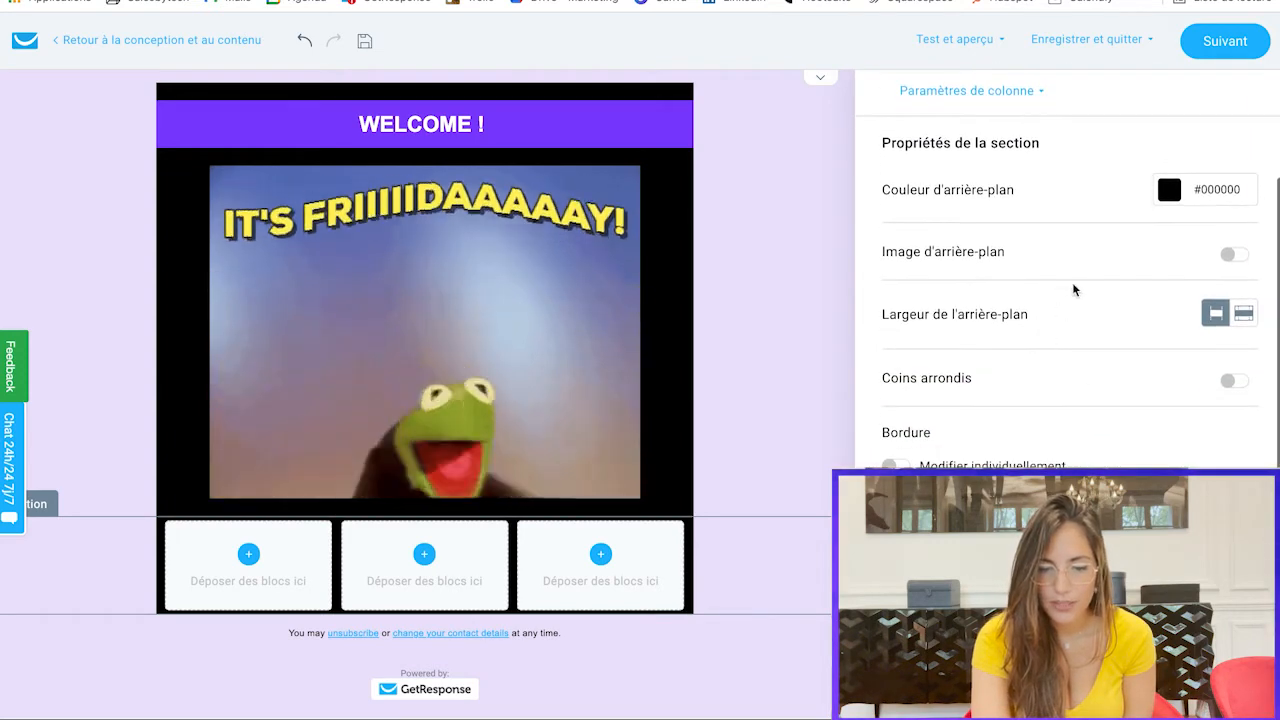
- Add an image block to the first column and a text block reading "PUBLICATION" to the middle column of the three-column section
{"action": "scroll", "coordinate": [910, 81], "scroll_direction": "up", "scroll_amount": 5}
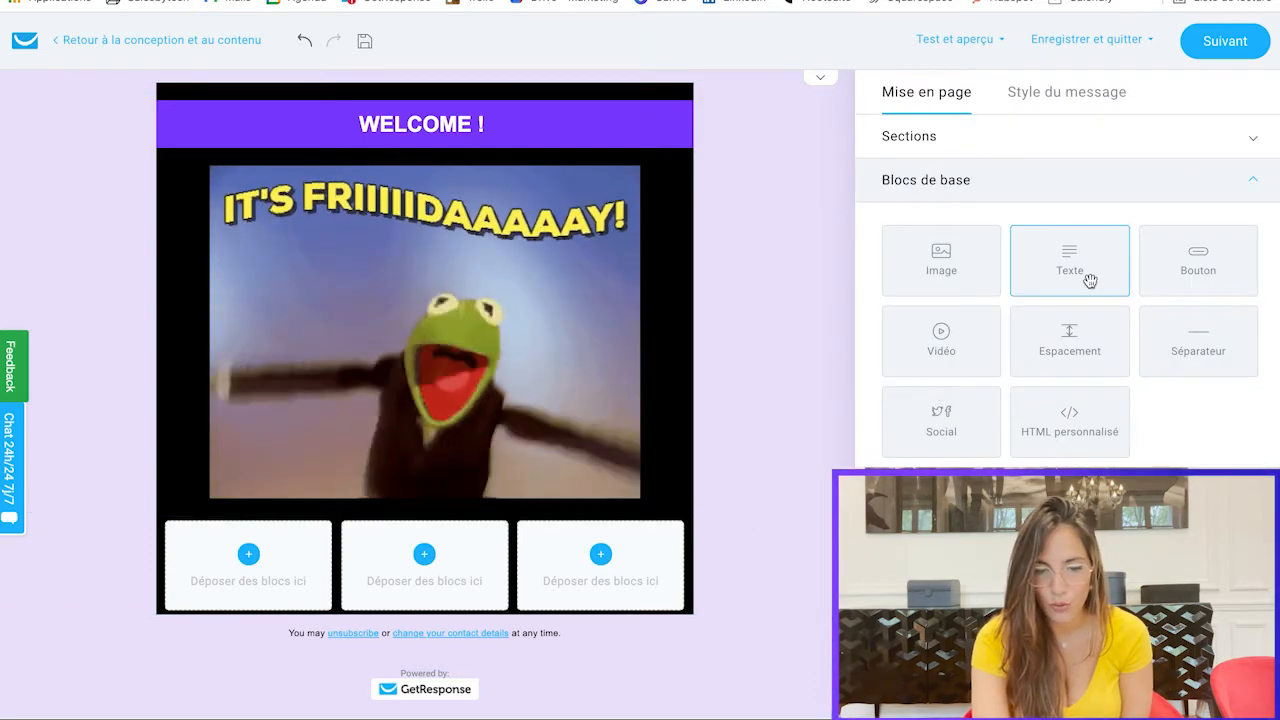
{"action": "left_click_drag", "start_coordinate": [269, 563], "coordinate": [267, 568]}
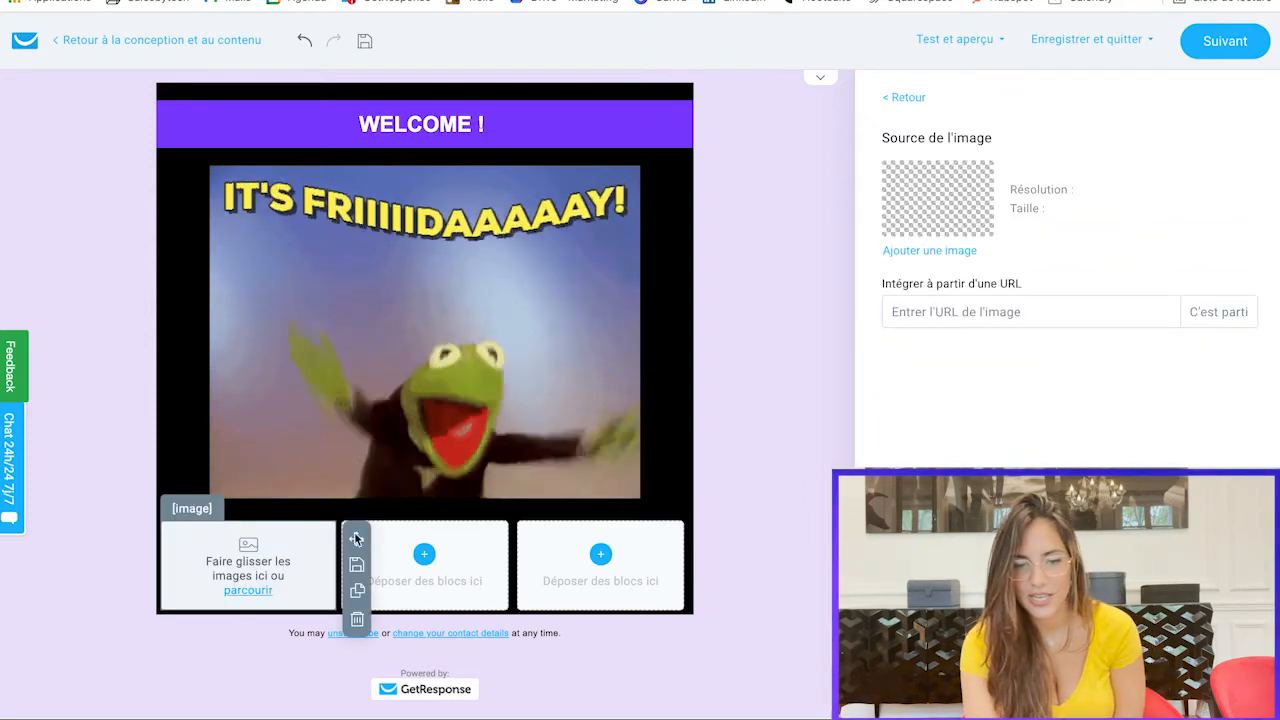
{"action": "left_click", "coordinate": [897, 100]}
{"action": "left_click_drag", "start_coordinate": [1037, 273], "coordinate": [469, 583]}
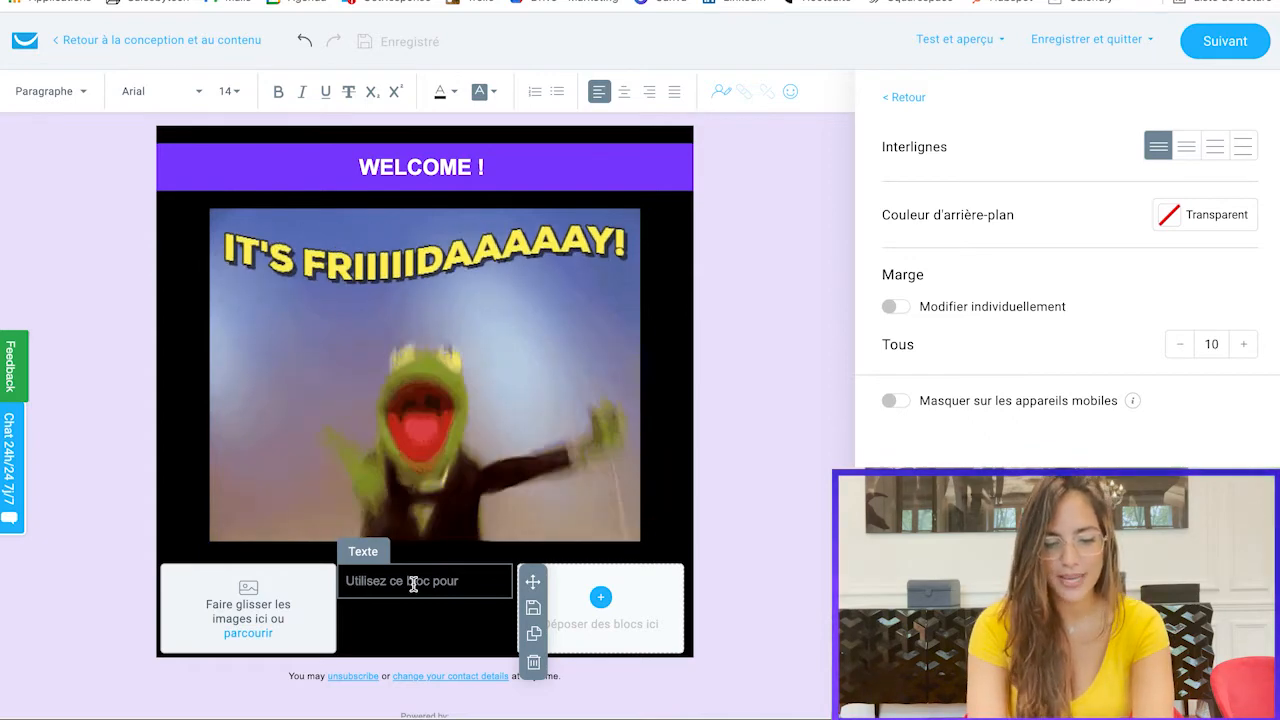
{"action": "type", "text": "L"}
{"action": "key", "text": "BackSpace"}
{"action": "type", "text": "L"}
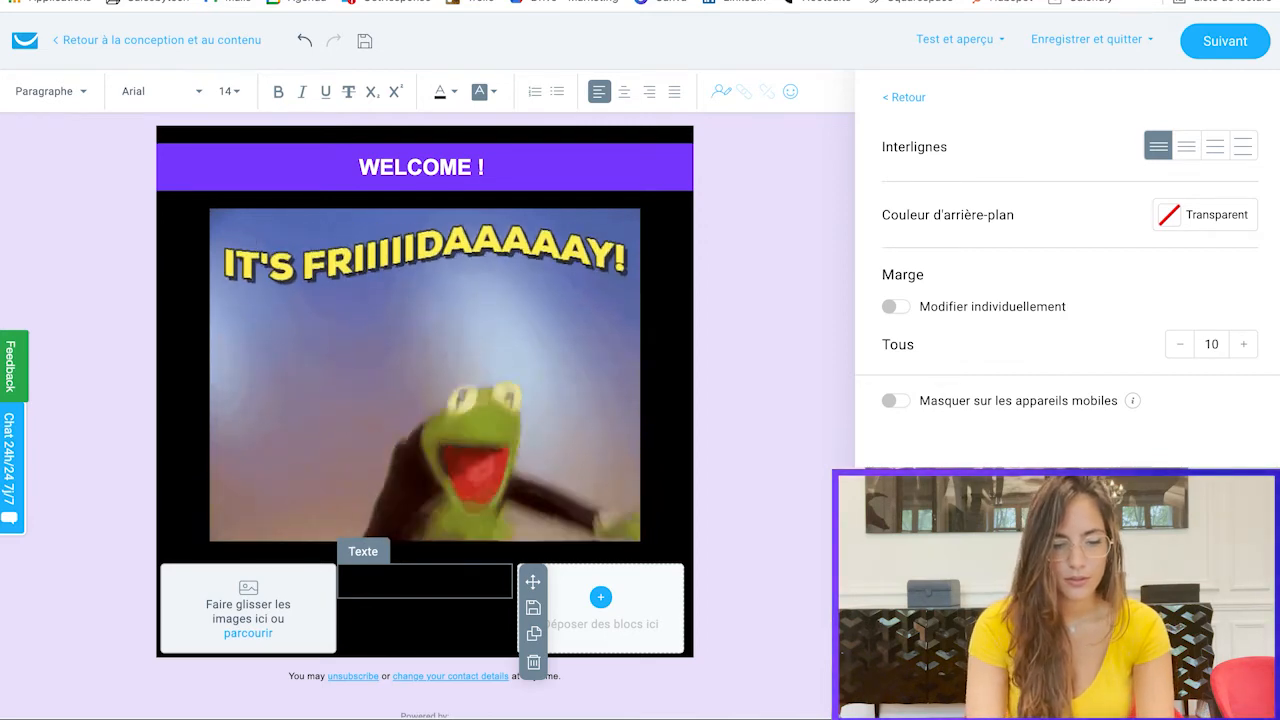
- Format the "PUBLICATION" text in the middle column as white, centred and bold
{"action": "left_click_drag", "start_coordinate": [483, 583], "coordinate": [273, 585]}
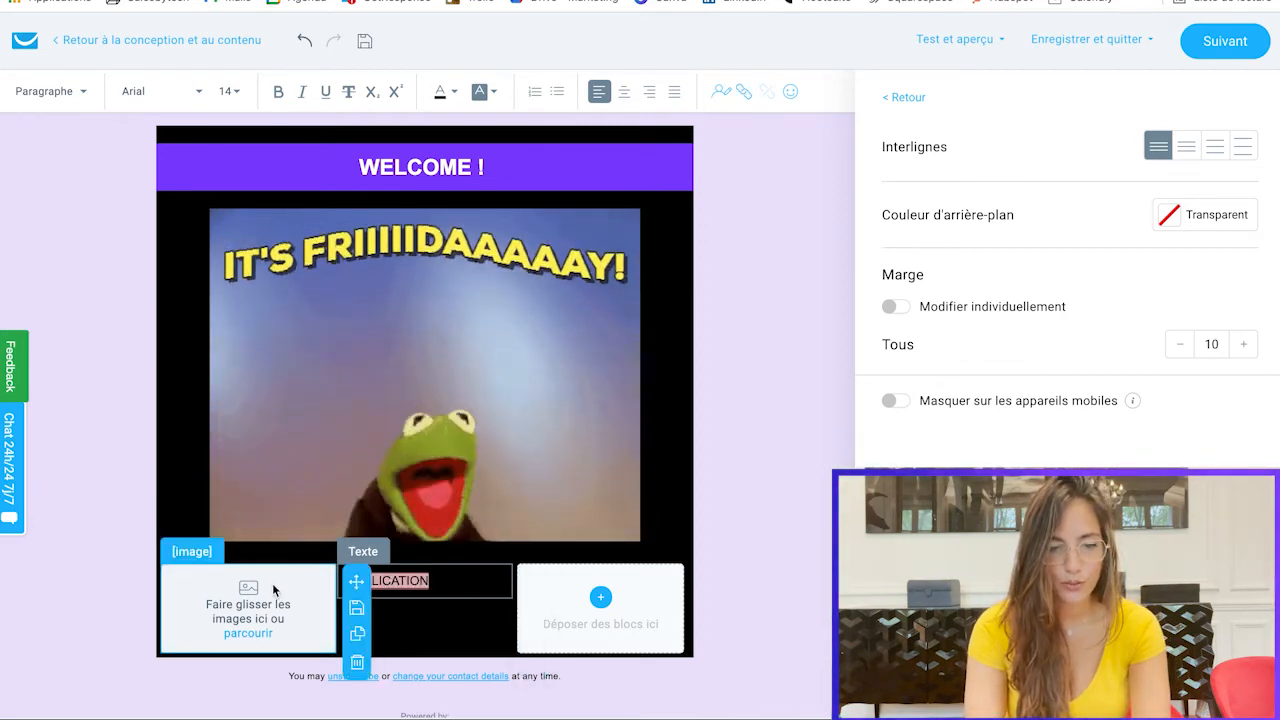
{"action": "left_click", "coordinate": [443, 91]}
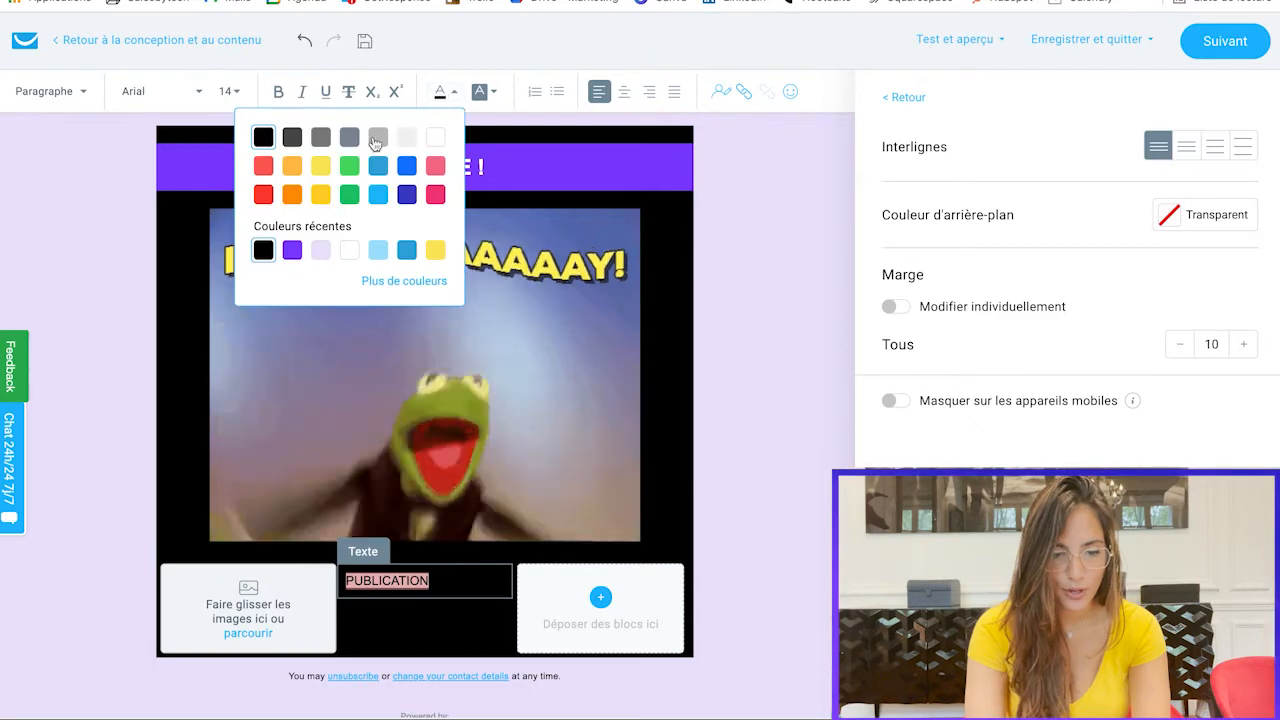
{"action": "left_click", "coordinate": [435, 137]}
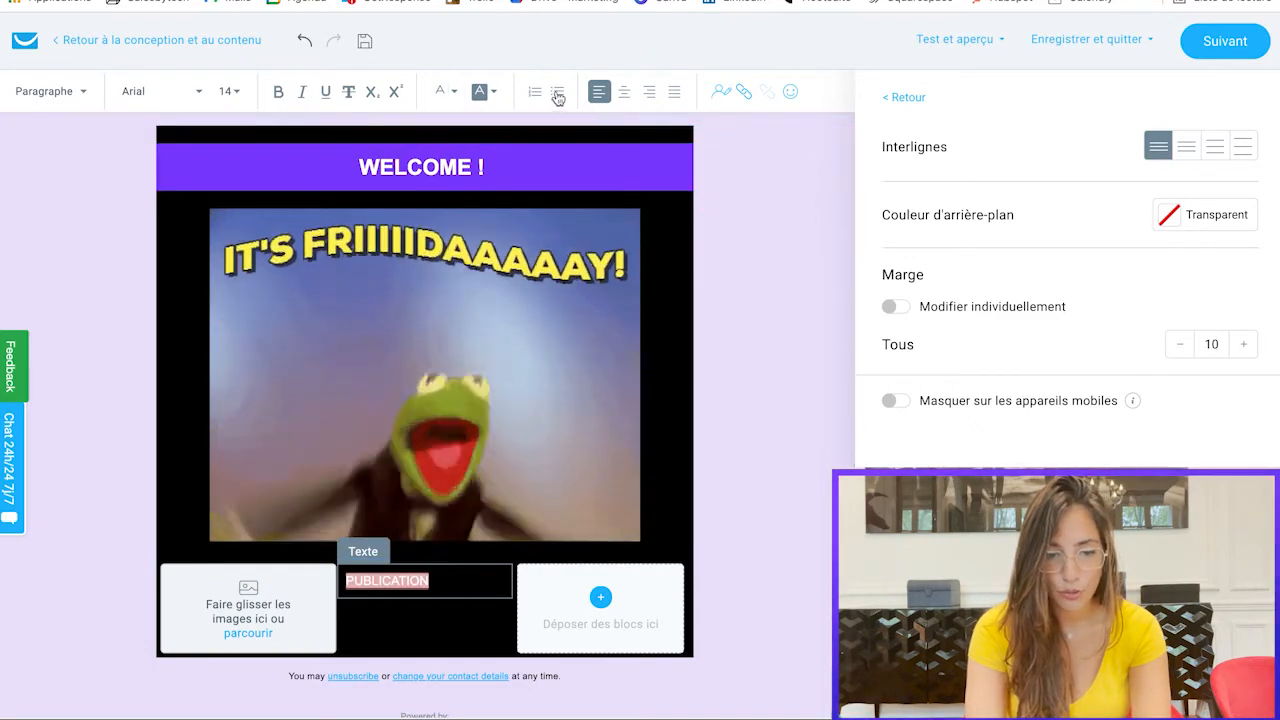
{"action": "left_click", "coordinate": [623, 91]}
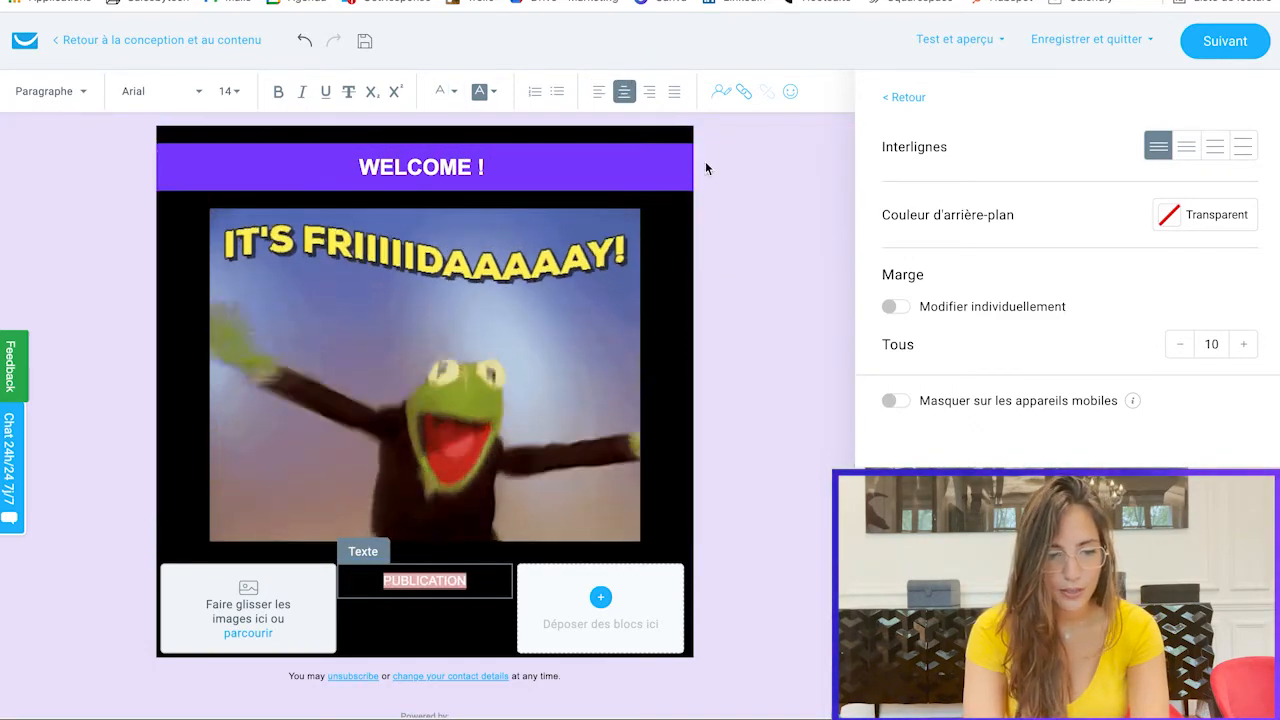
{"action": "key", "text": "ctrl+b"}
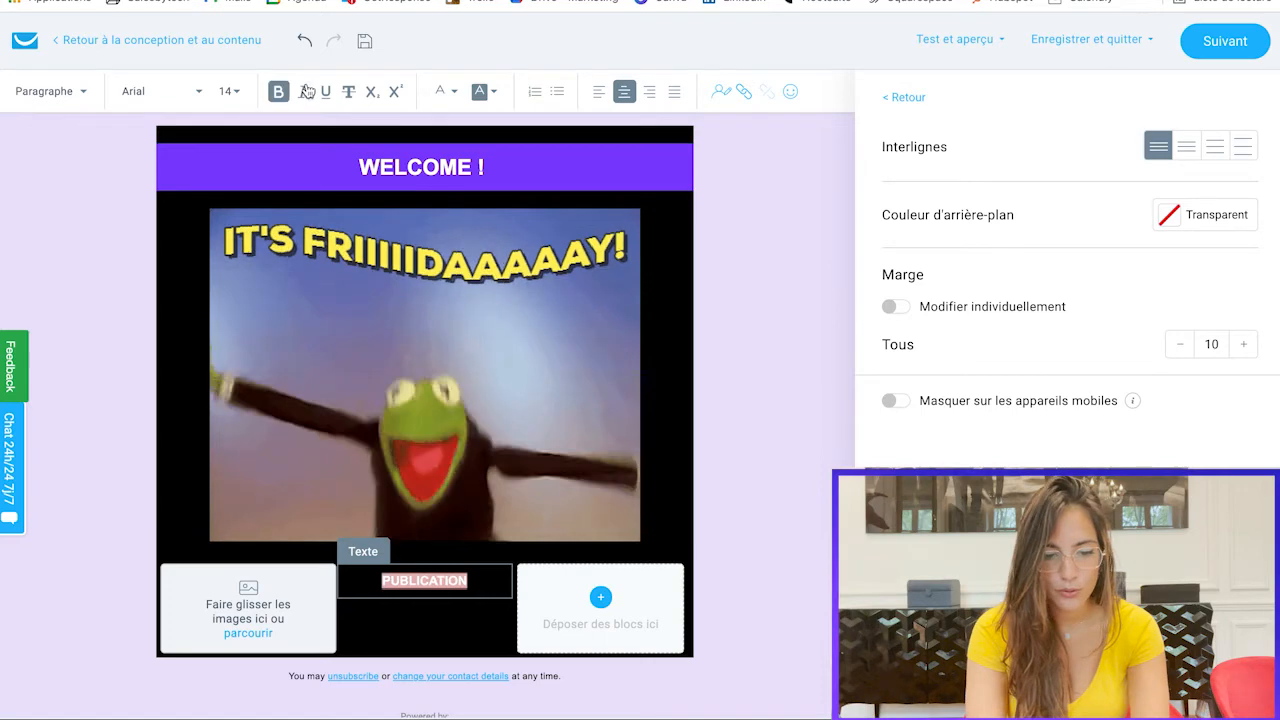
{"action": "left_click", "coordinate": [788, 446]}
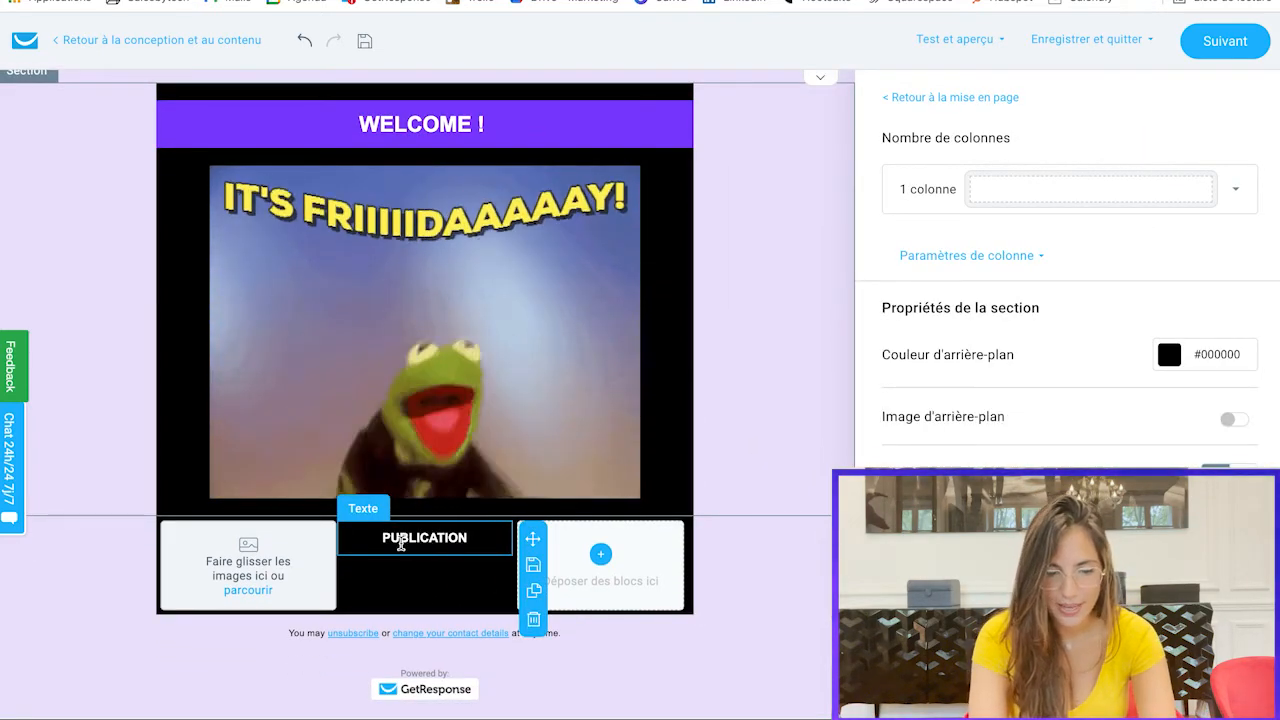
- Link the "PUBLICATION" text to a web address, using the saved LinkedIn feed update URL
{"action": "left_click", "coordinate": [475, 538]}
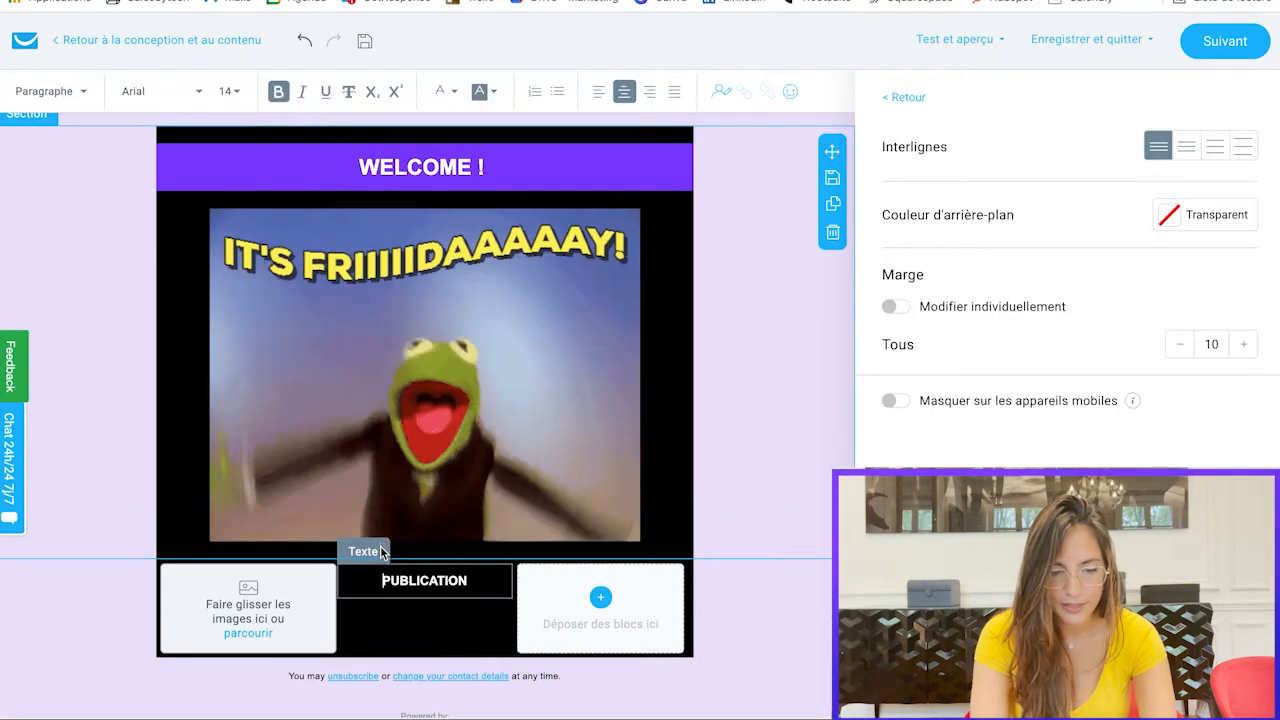
{"action": "left_click_drag", "start_coordinate": [385, 580], "coordinate": [486, 580]}
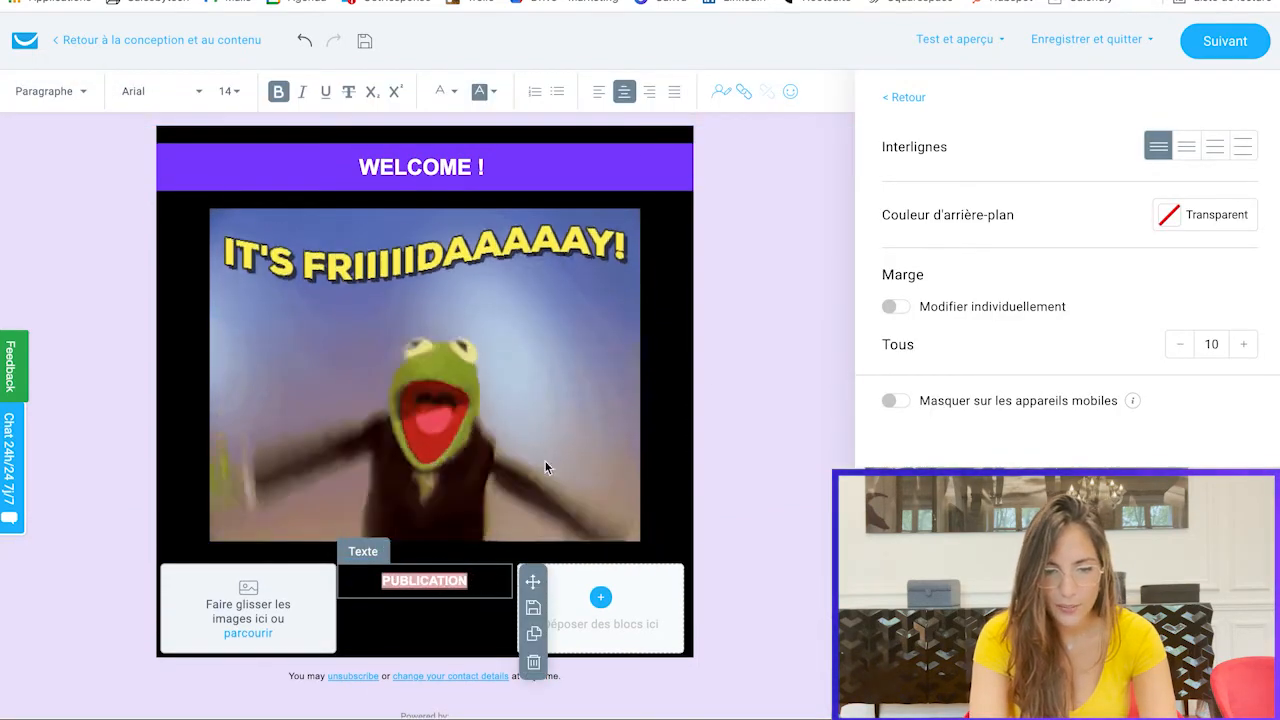
{"action": "left_click", "coordinate": [745, 92]}
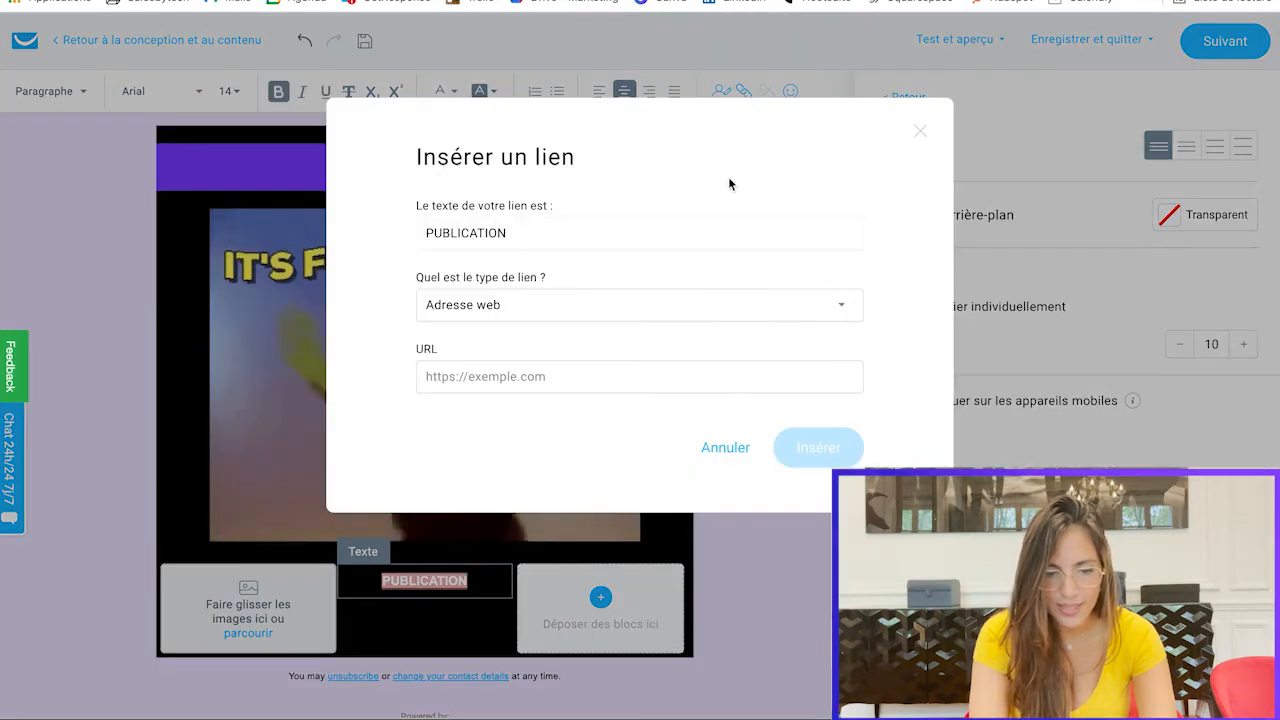
{"action": "left_click", "coordinate": [505, 380]}
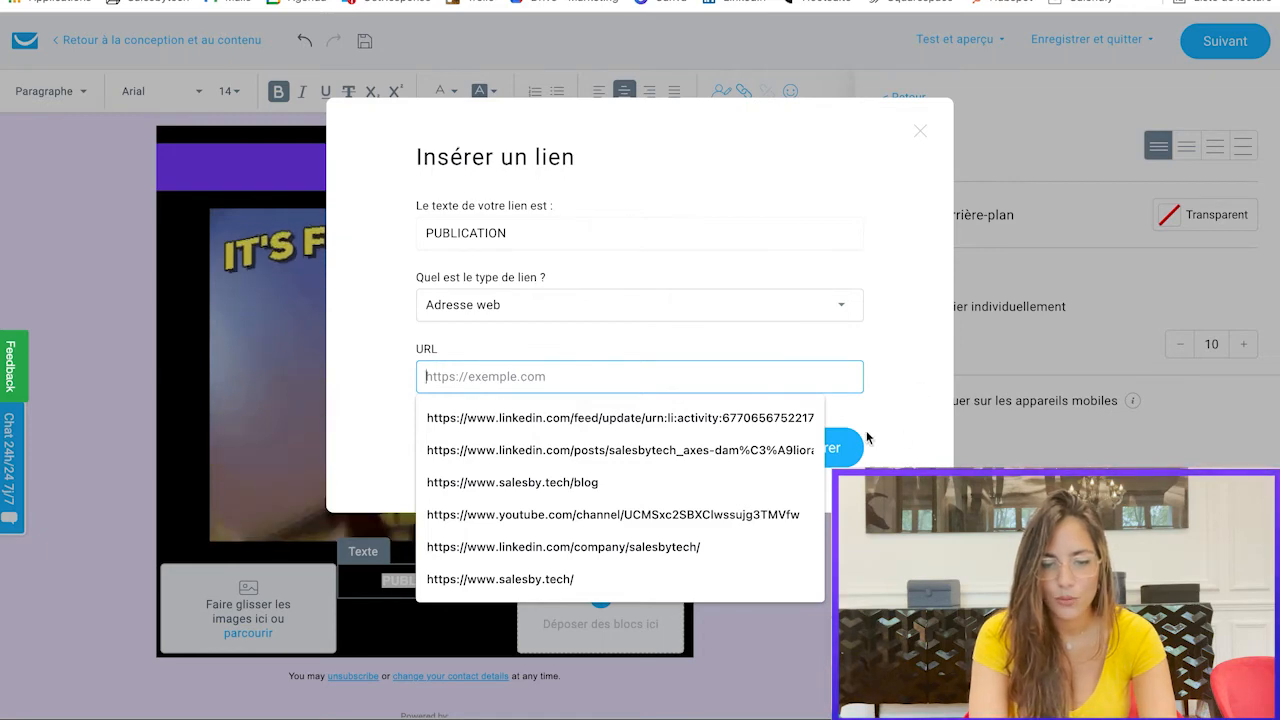
{"action": "left_click", "coordinate": [745, 418]}
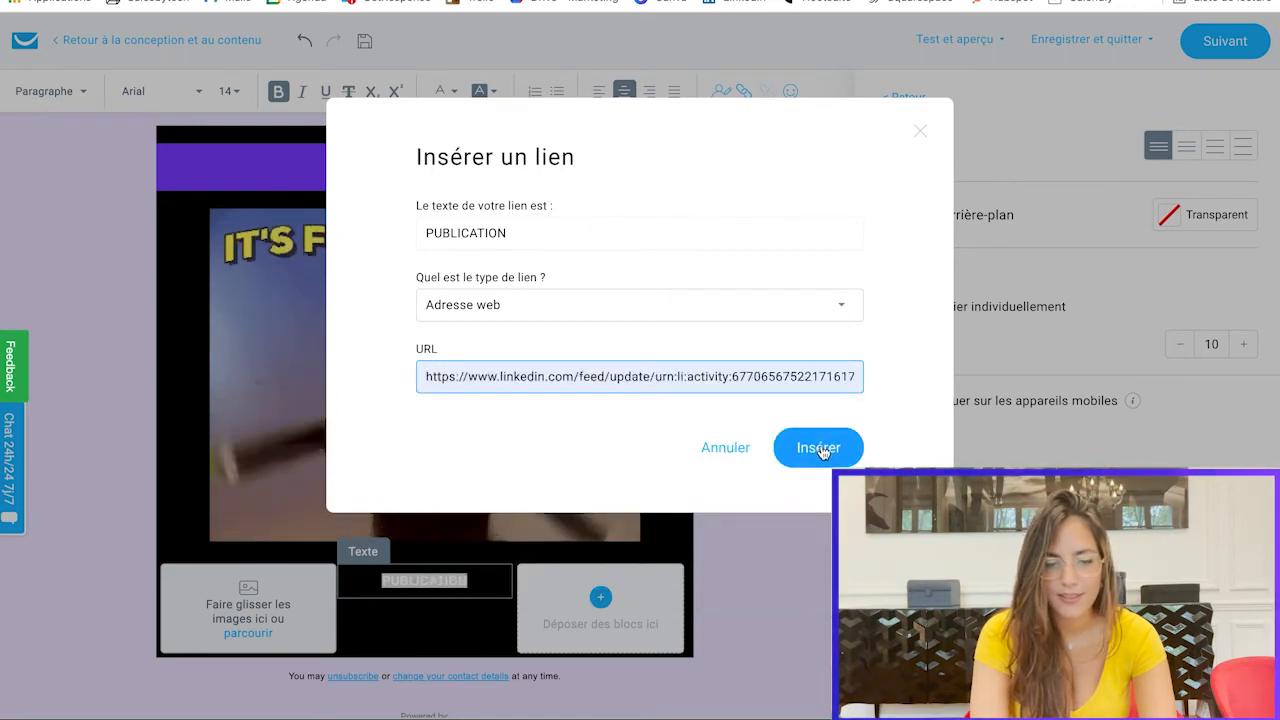
{"action": "left_click", "coordinate": [821, 450]}
{"action": "left_click", "coordinate": [381, 620]}
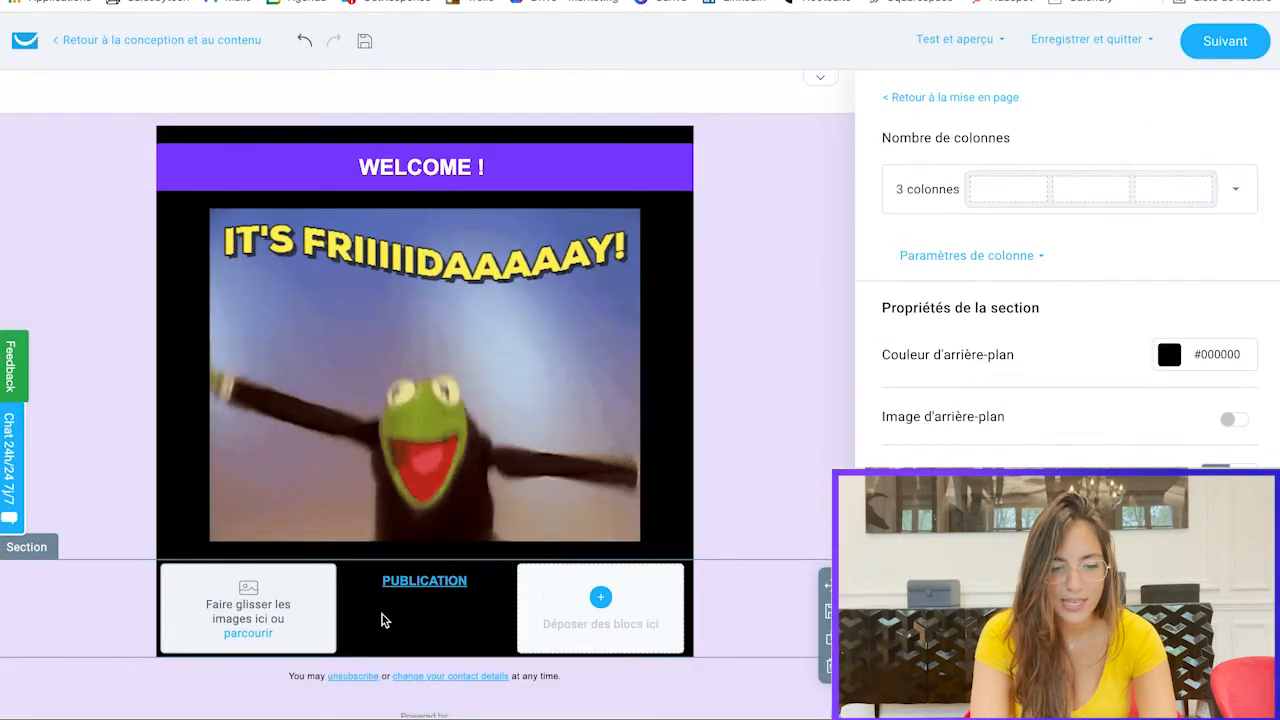
- Change the colour of the linked "PUBLICATION" text to the recently used purple of the "WELCOME !" banner
{"action": "scroll", "coordinate": [381, 620], "scroll_direction": "down", "scroll_amount": 1}
{"action": "left_click", "coordinate": [430, 537]}
{"action": "left_click_drag", "start_coordinate": [480, 537], "coordinate": [366, 543]}
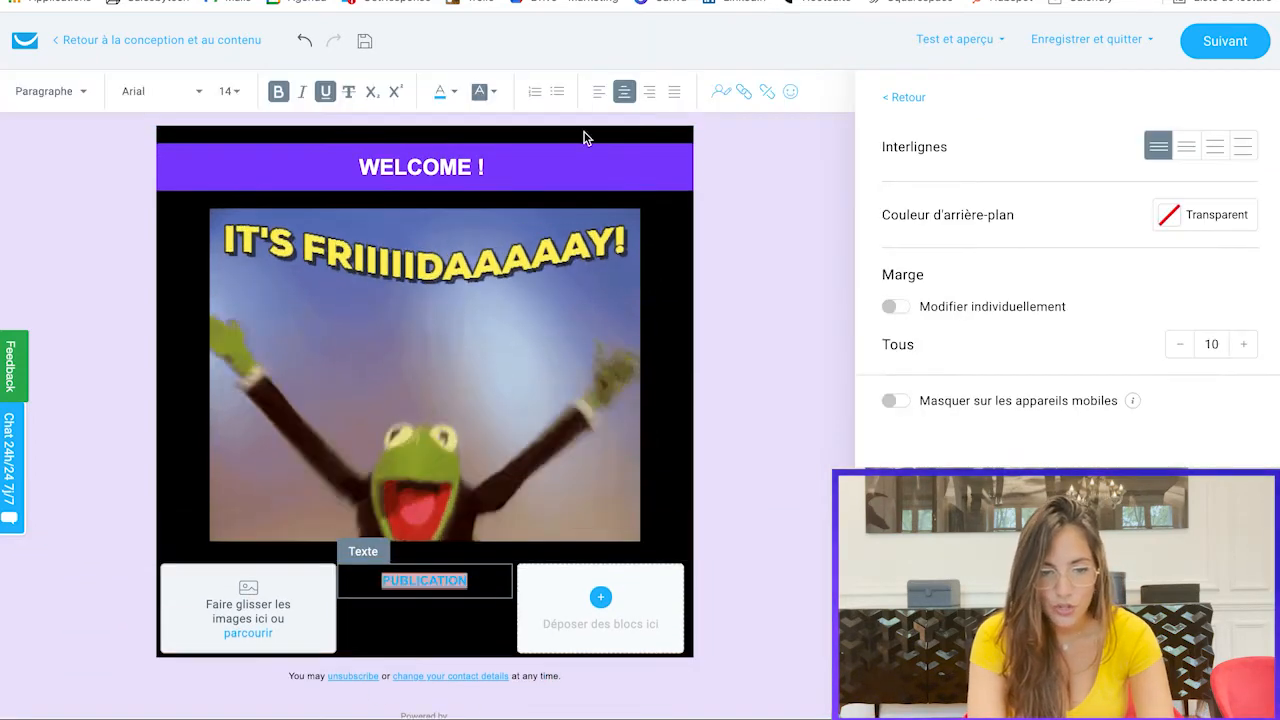
{"action": "left_click", "coordinate": [438, 92]}
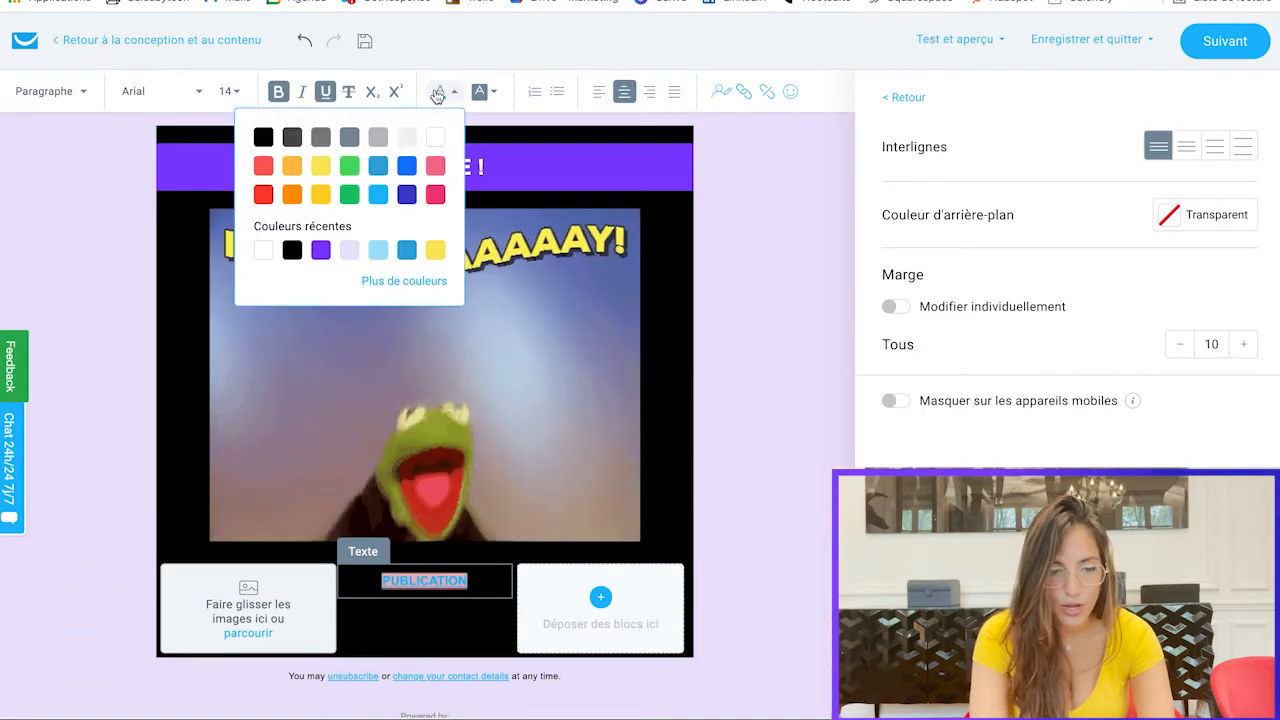
{"action": "left_click", "coordinate": [264, 252]}
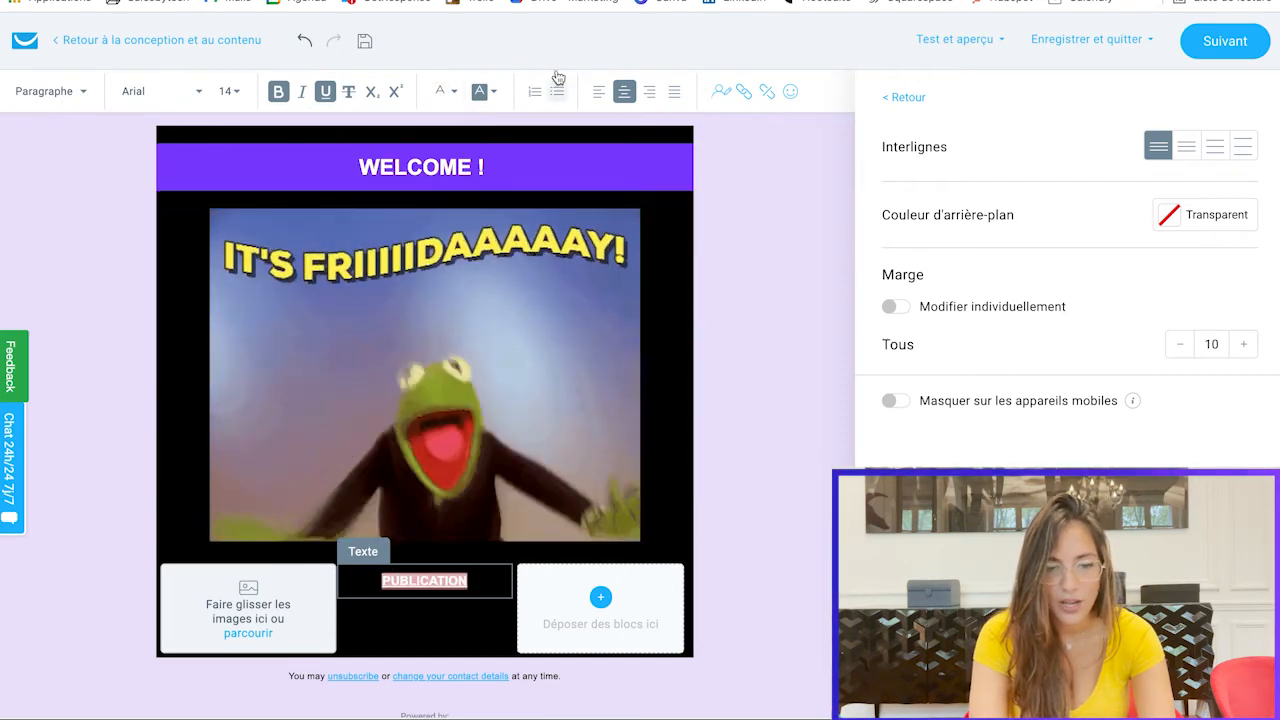
{"action": "left_click", "coordinate": [447, 91]}
{"action": "left_click", "coordinate": [320, 256]}
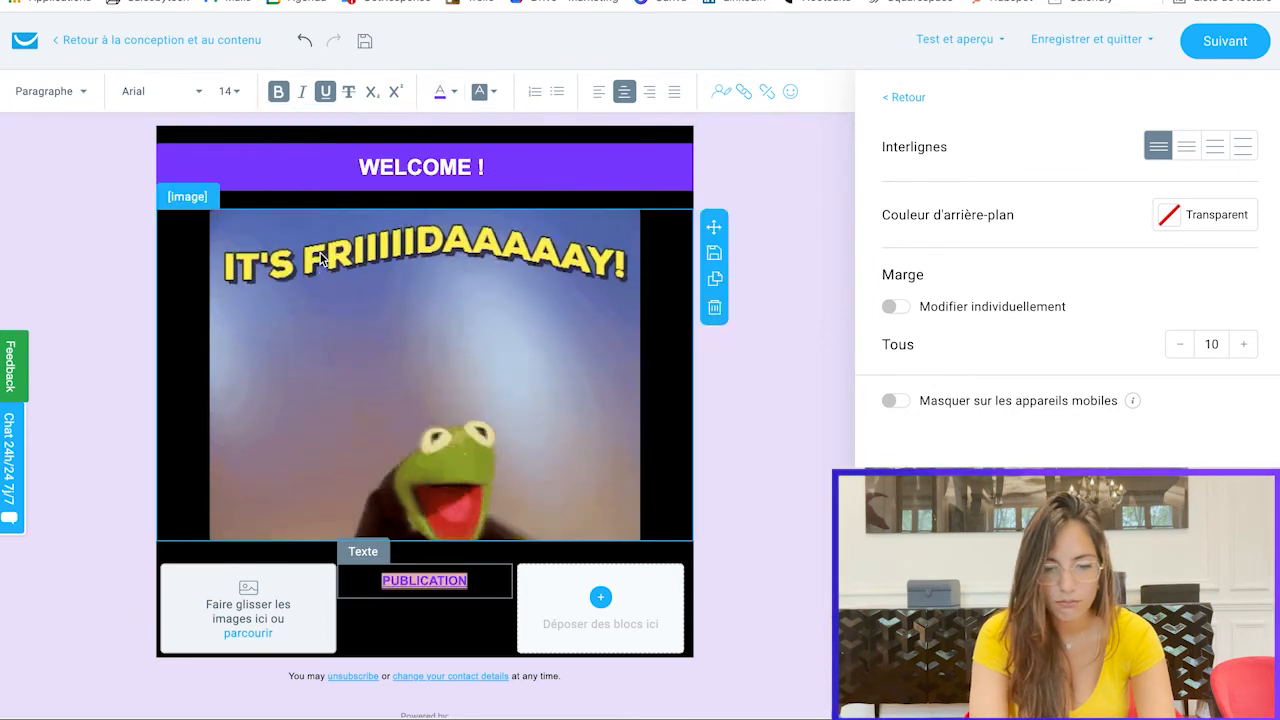
{"action": "left_click", "coordinate": [793, 451]}
- Give the three-column section a dashed white (#FFFFFF) border on all sides with thickness 9
{"action": "left_click", "coordinate": [760, 632]}
{"action": "scroll", "coordinate": [733, 343], "scroll_direction": "down", "scroll_amount": 1}
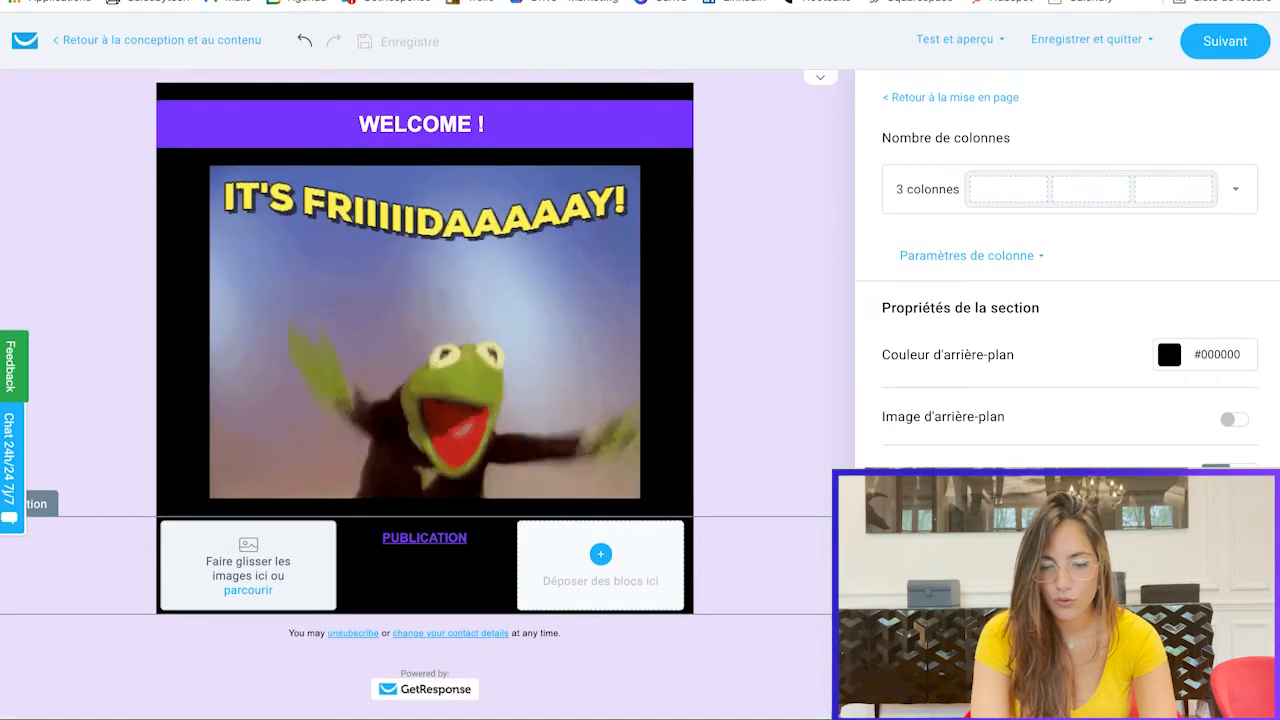
{"action": "scroll", "coordinate": [1067, 300], "scroll_direction": "down", "scroll_amount": 5}
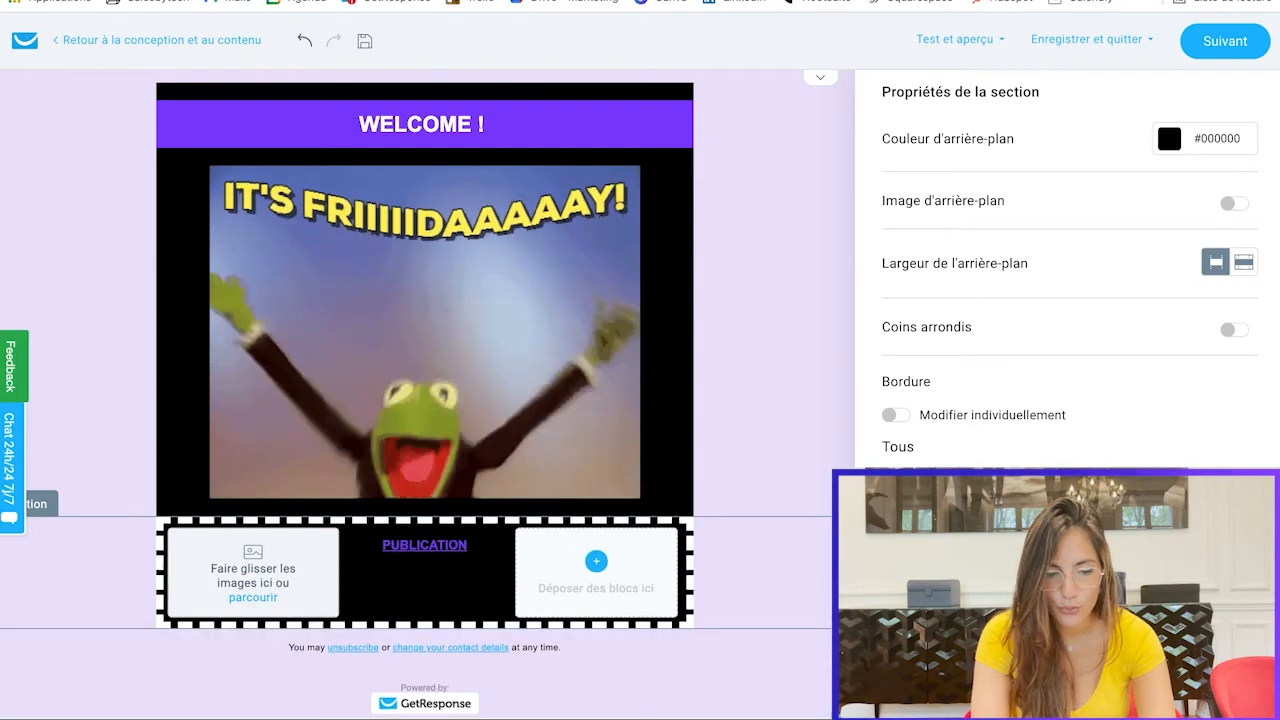
{"action": "scroll", "coordinate": [1068, 270], "scroll_direction": "down", "scroll_amount": 2}
{"action": "scroll", "coordinate": [1068, 270], "scroll_direction": "up", "scroll_amount": 3}
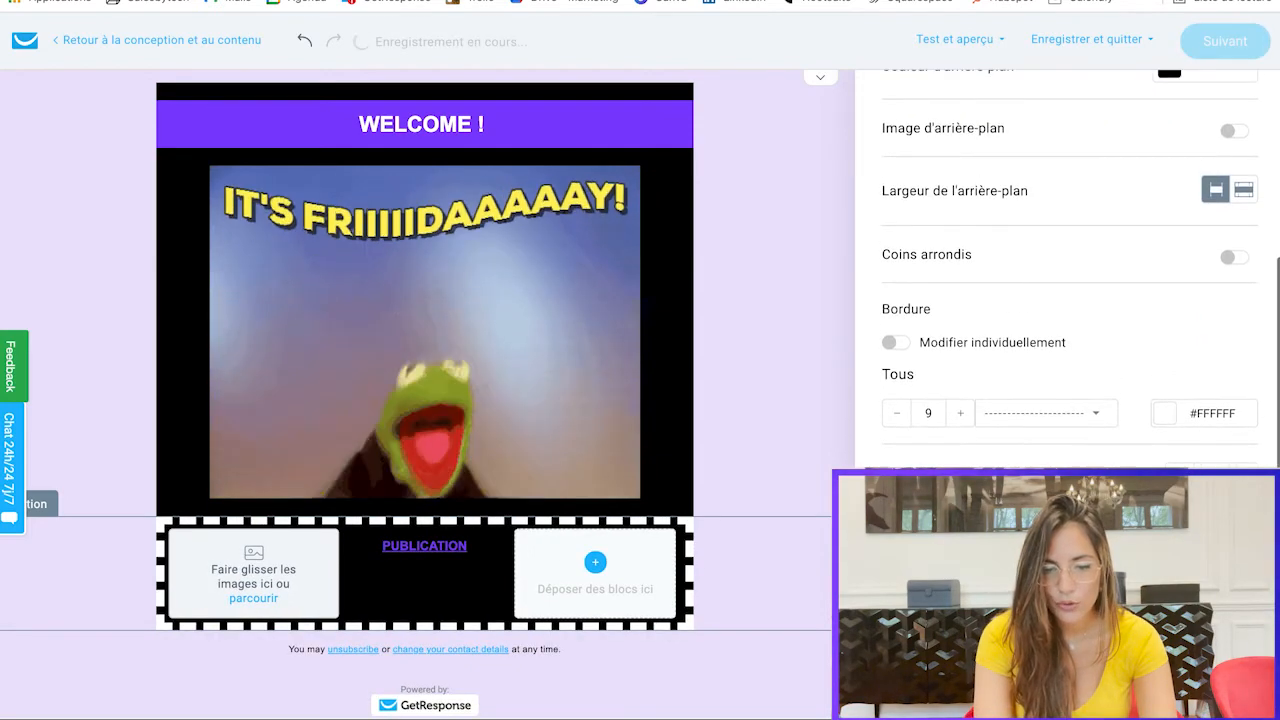
{"action": "scroll", "coordinate": [1068, 270], "scroll_direction": "up", "scroll_amount": 1}
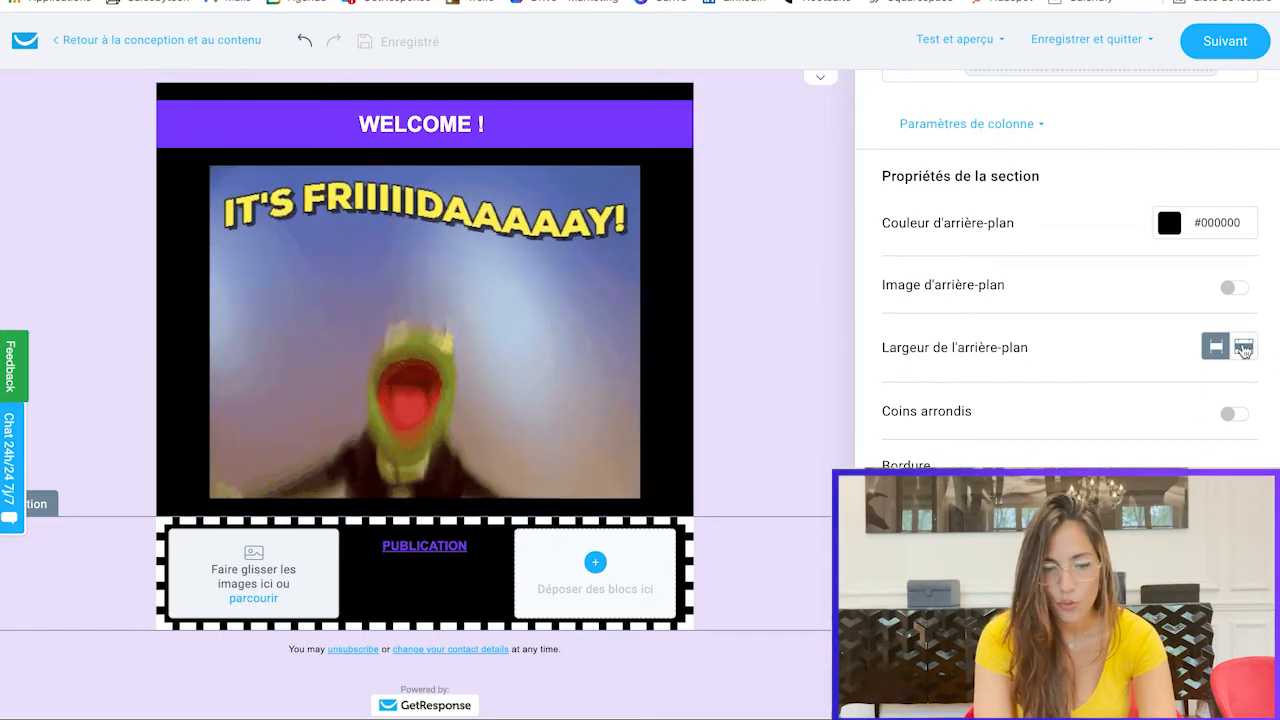
- Try the full-width background on the three-column section and the section containing the GIF, and restore the normal width on both
{"action": "left_click", "coordinate": [1244, 348]}
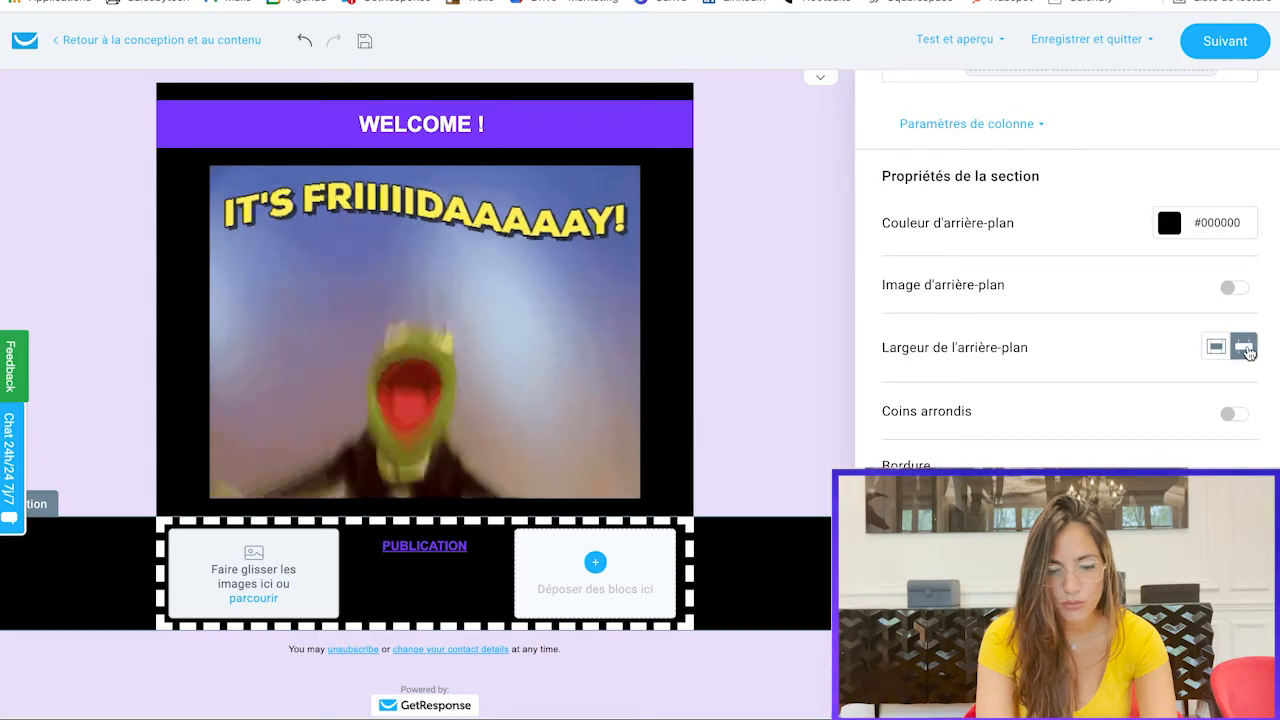
{"action": "scroll", "coordinate": [733, 583], "scroll_direction": "down", "scroll_amount": 1}
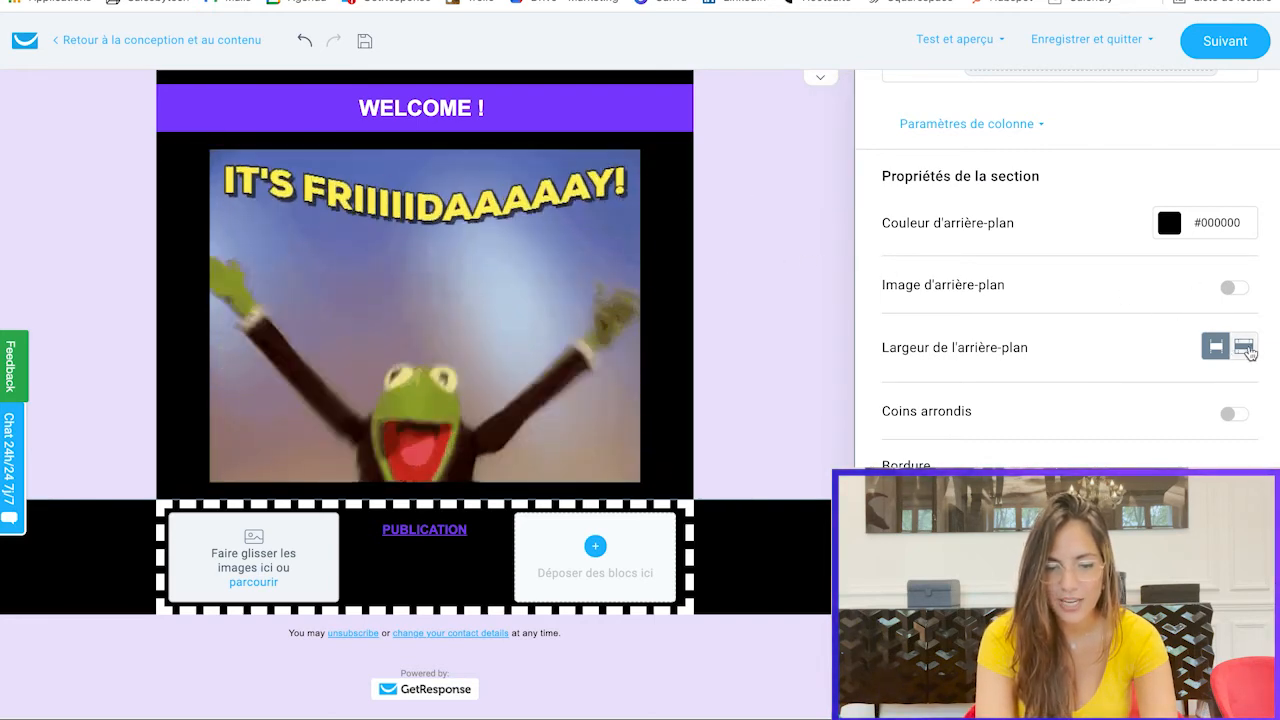
{"action": "left_click", "coordinate": [1244, 347]}
{"action": "scroll", "coordinate": [672, 478], "scroll_direction": "down", "scroll_amount": 1}
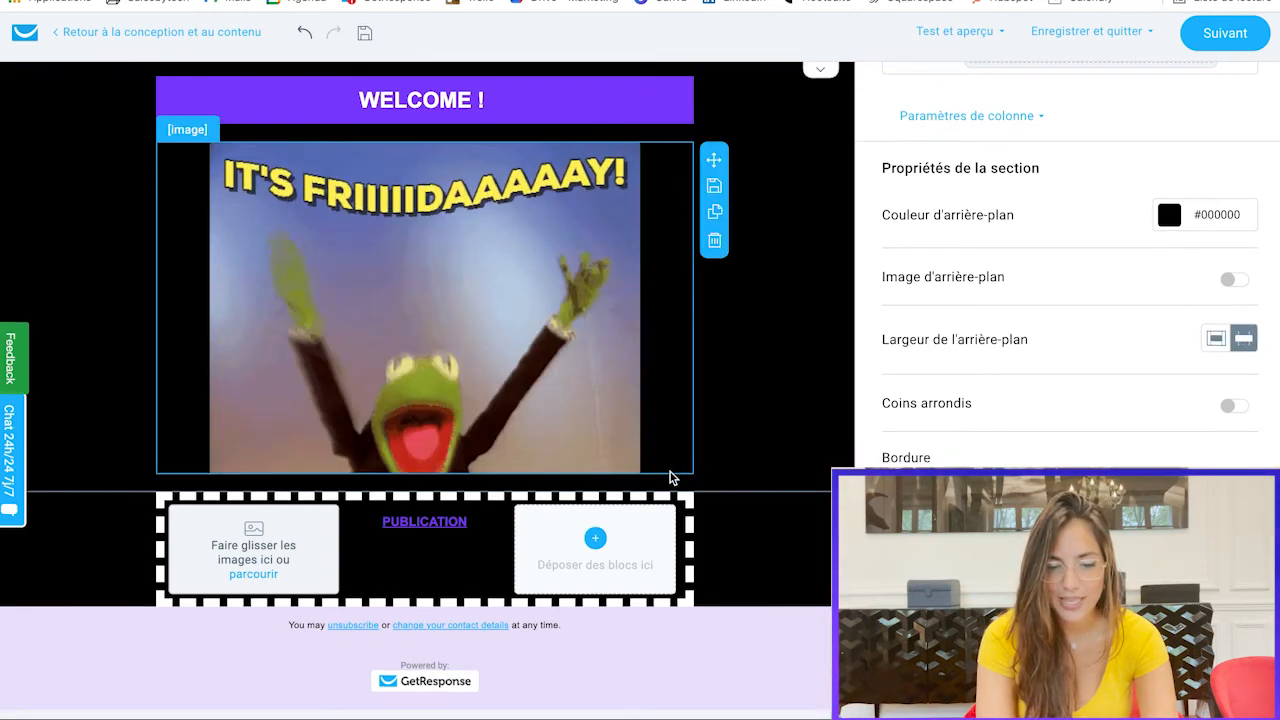
{"action": "scroll", "coordinate": [744, 522], "scroll_direction": "down", "scroll_amount": 1}
{"action": "left_click", "coordinate": [744, 522]}
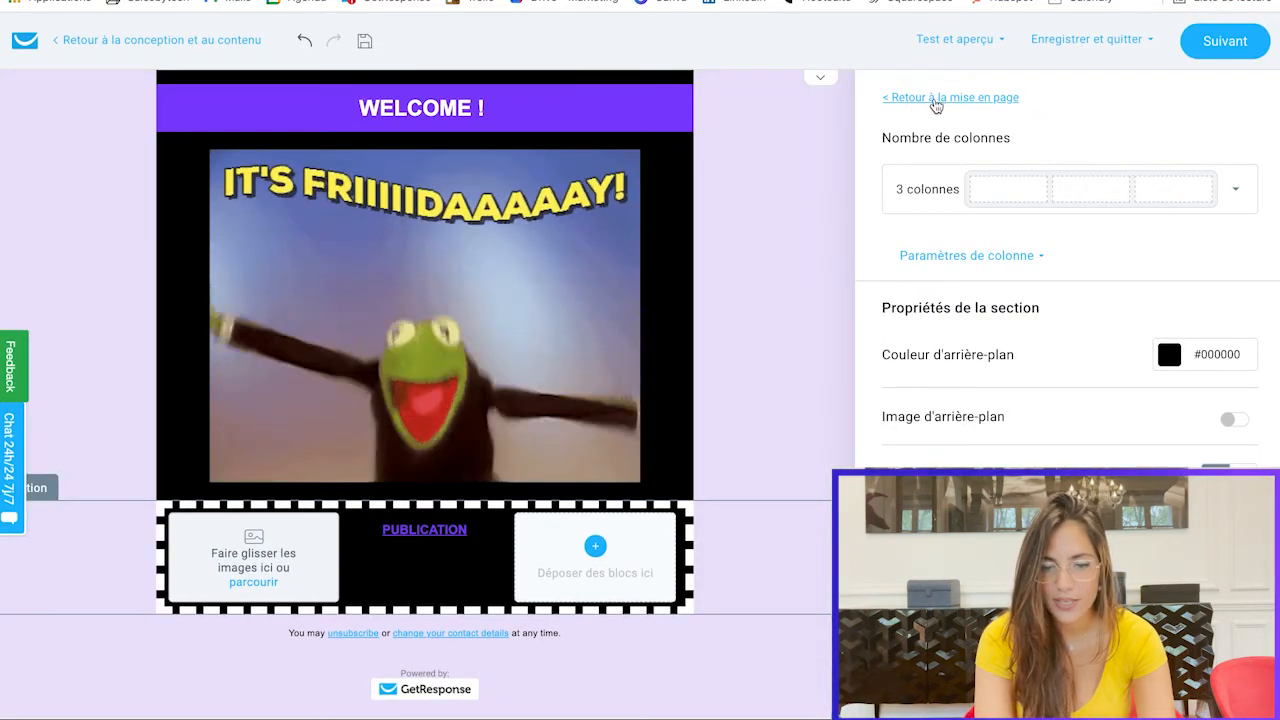
- Upload miniature_waapi.png from the computer to the Principal folder while choosing a background image for the whole message
{"action": "left_click", "coordinate": [936, 98]}
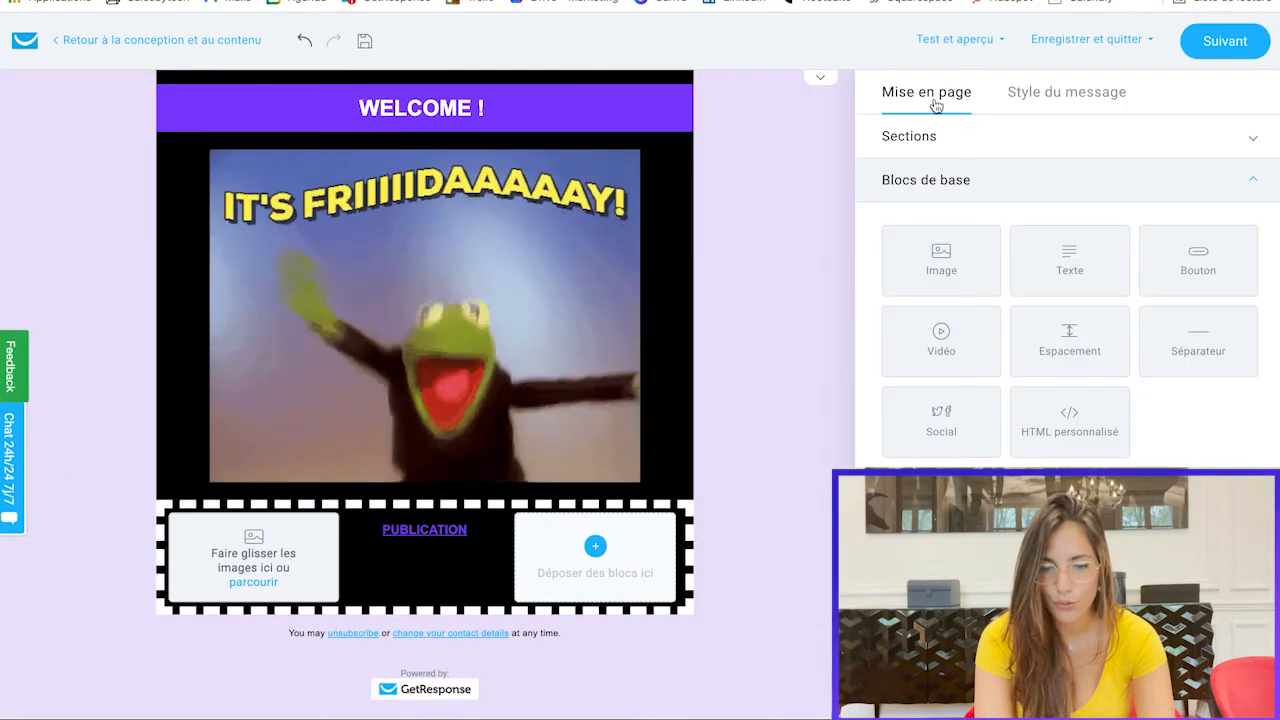
{"action": "left_click", "coordinate": [1052, 98]}
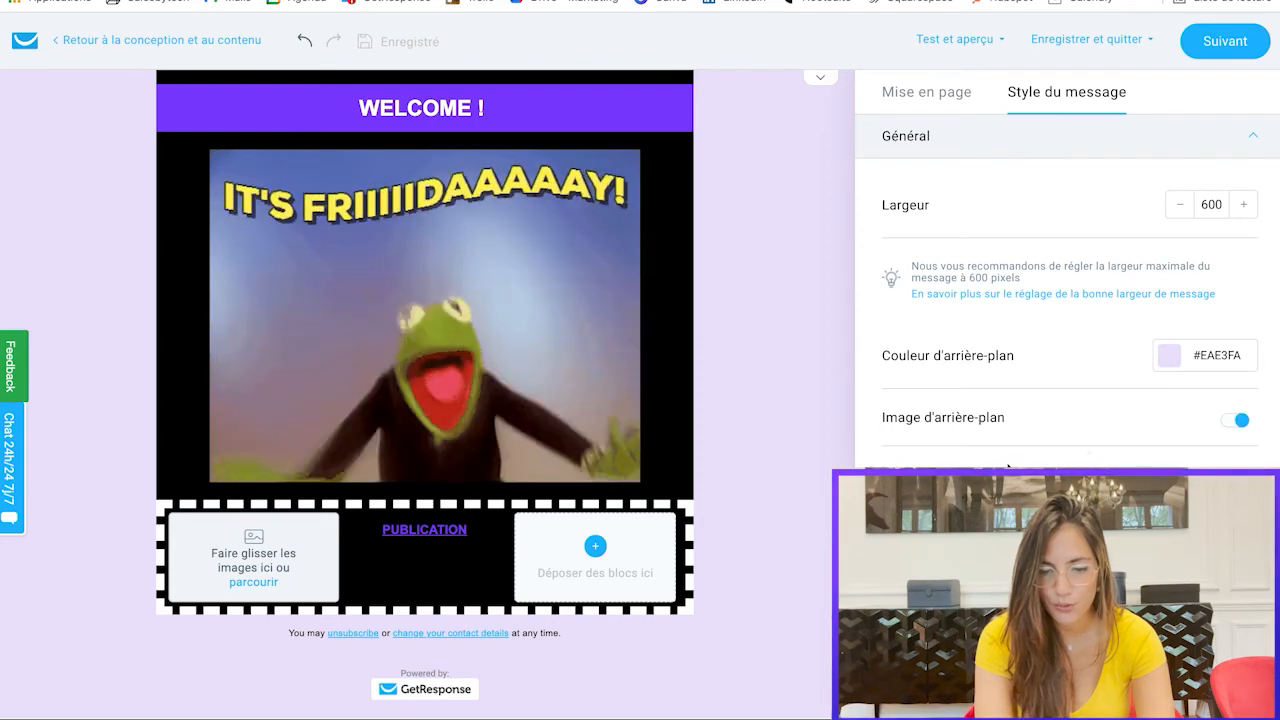
{"action": "left_click", "coordinate": [1069, 540]}
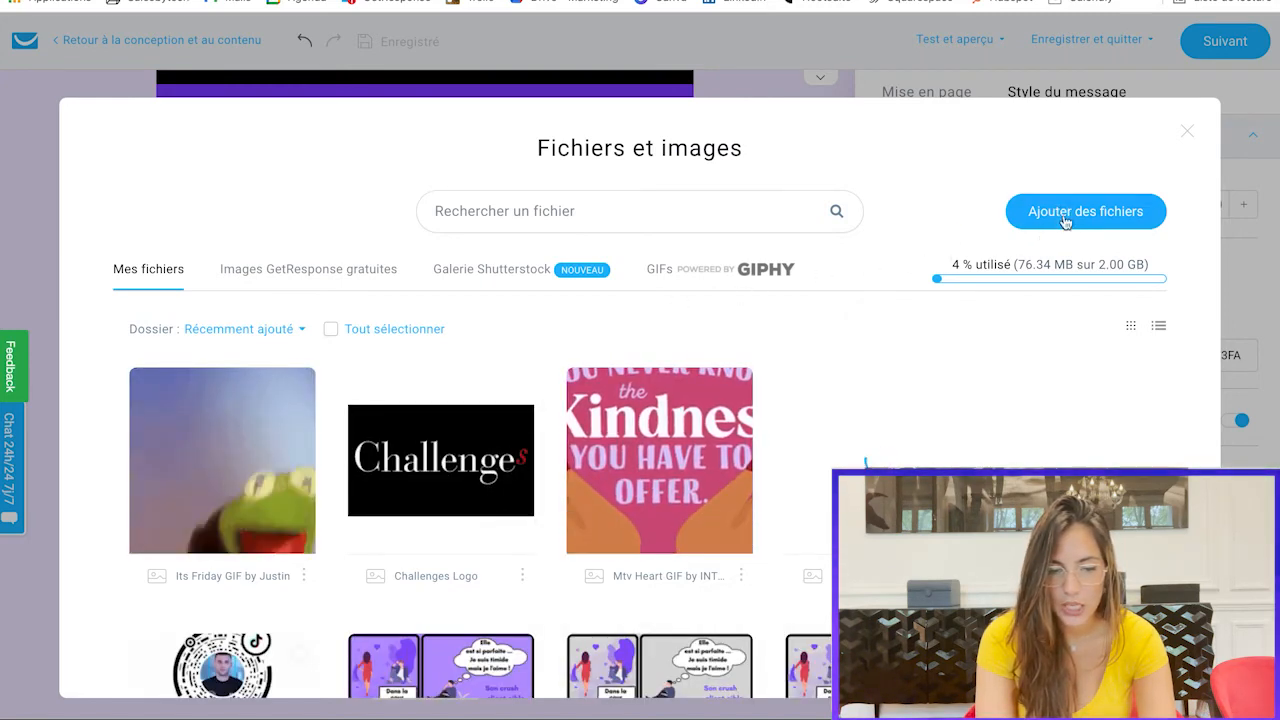
{"action": "left_click", "coordinate": [1066, 217]}
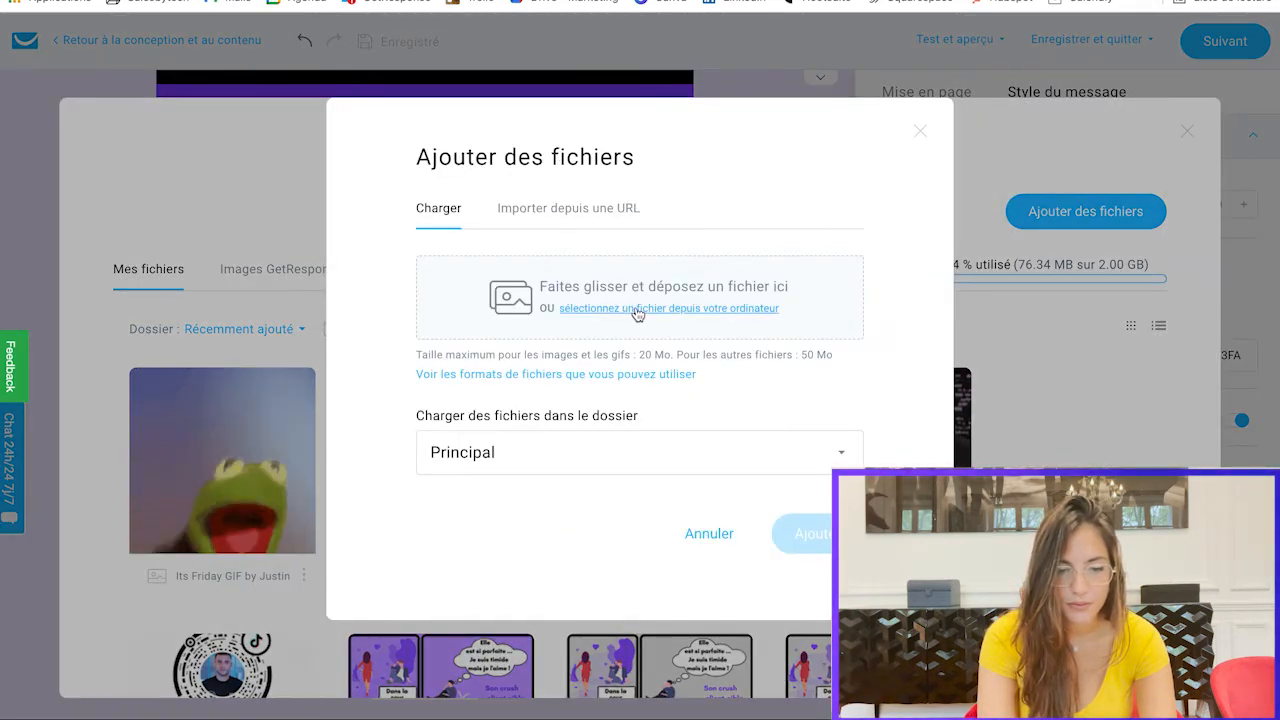
{"action": "left_click", "coordinate": [716, 309]}
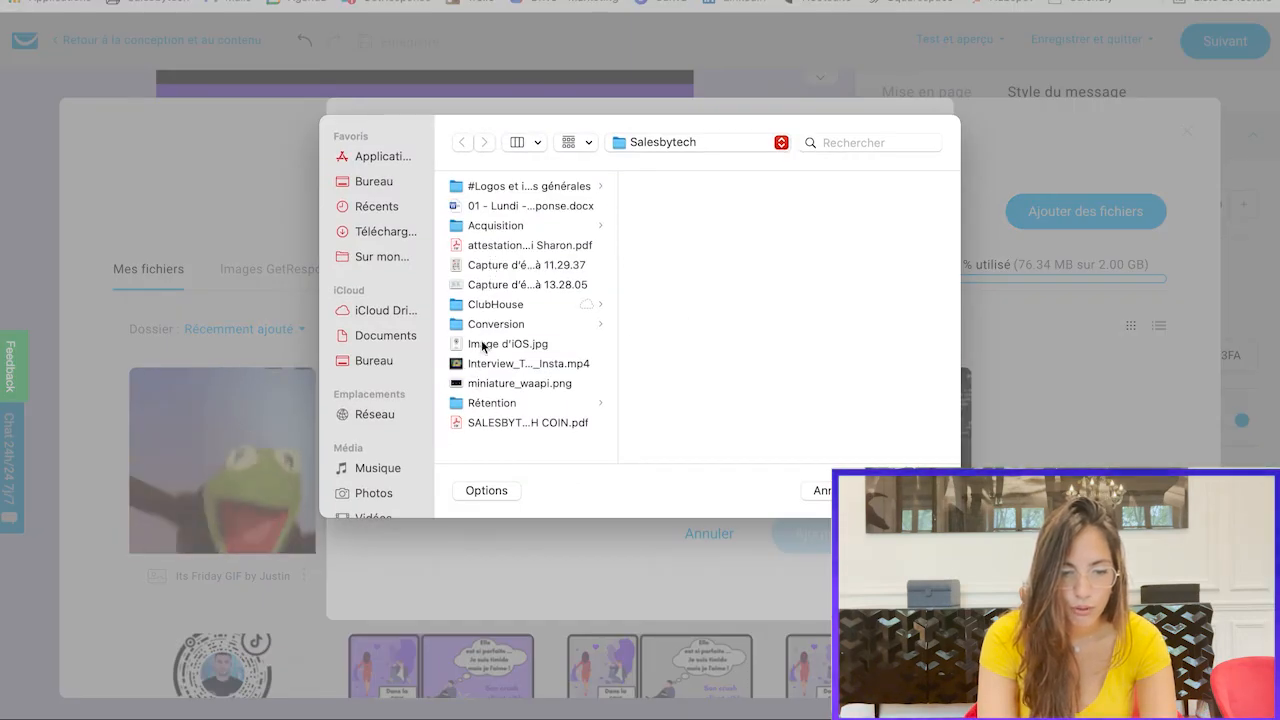
{"action": "left_click", "coordinate": [484, 385]}
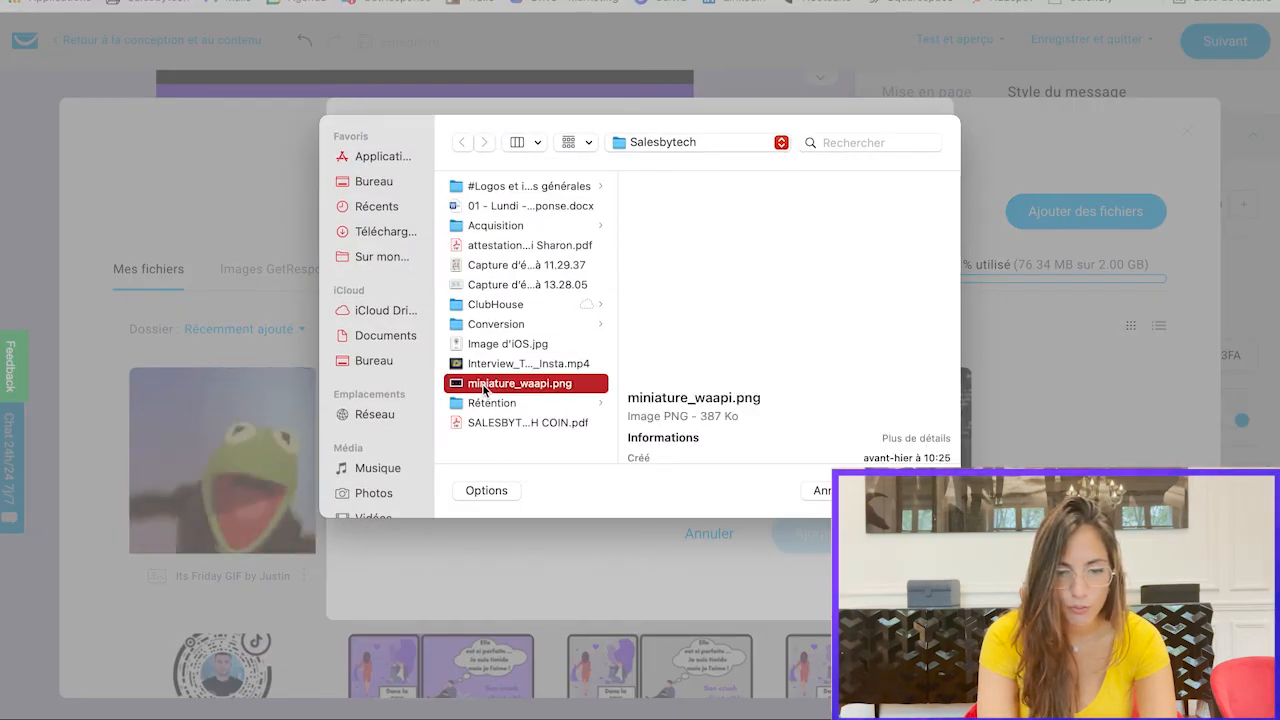
{"action": "left_click", "coordinate": [911, 490]}
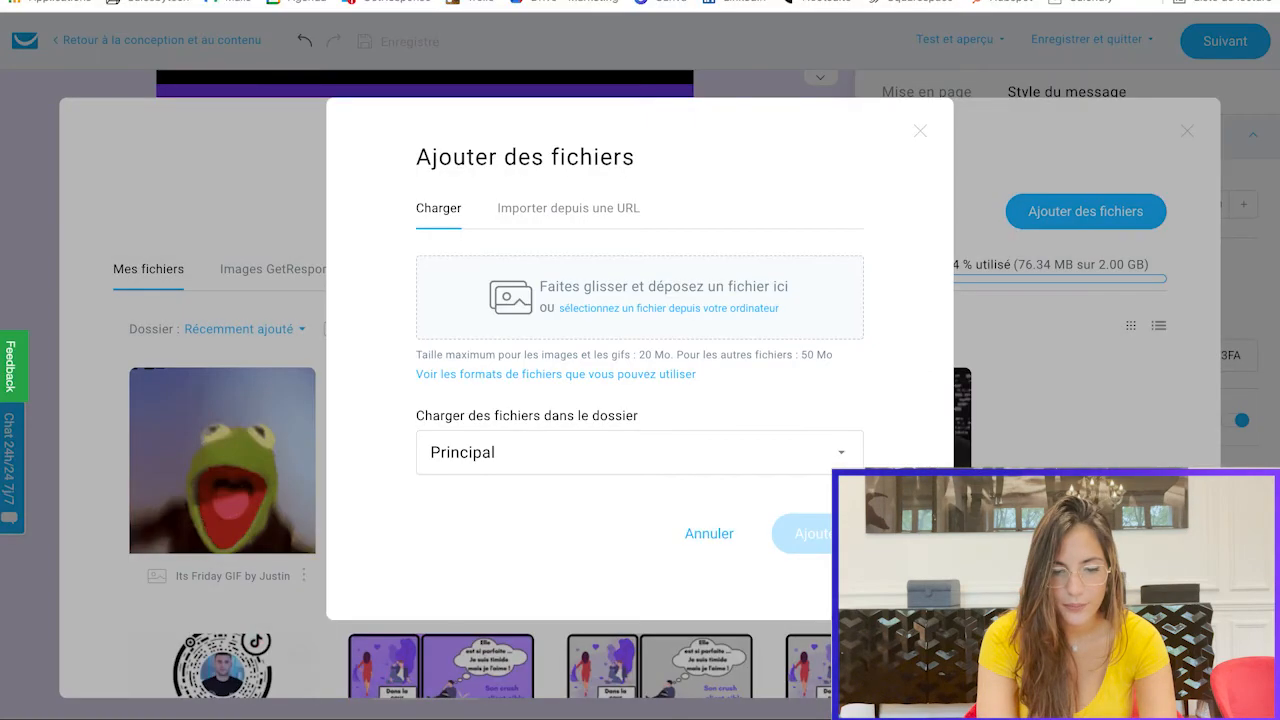
{"action": "left_click", "coordinate": [812, 555]}
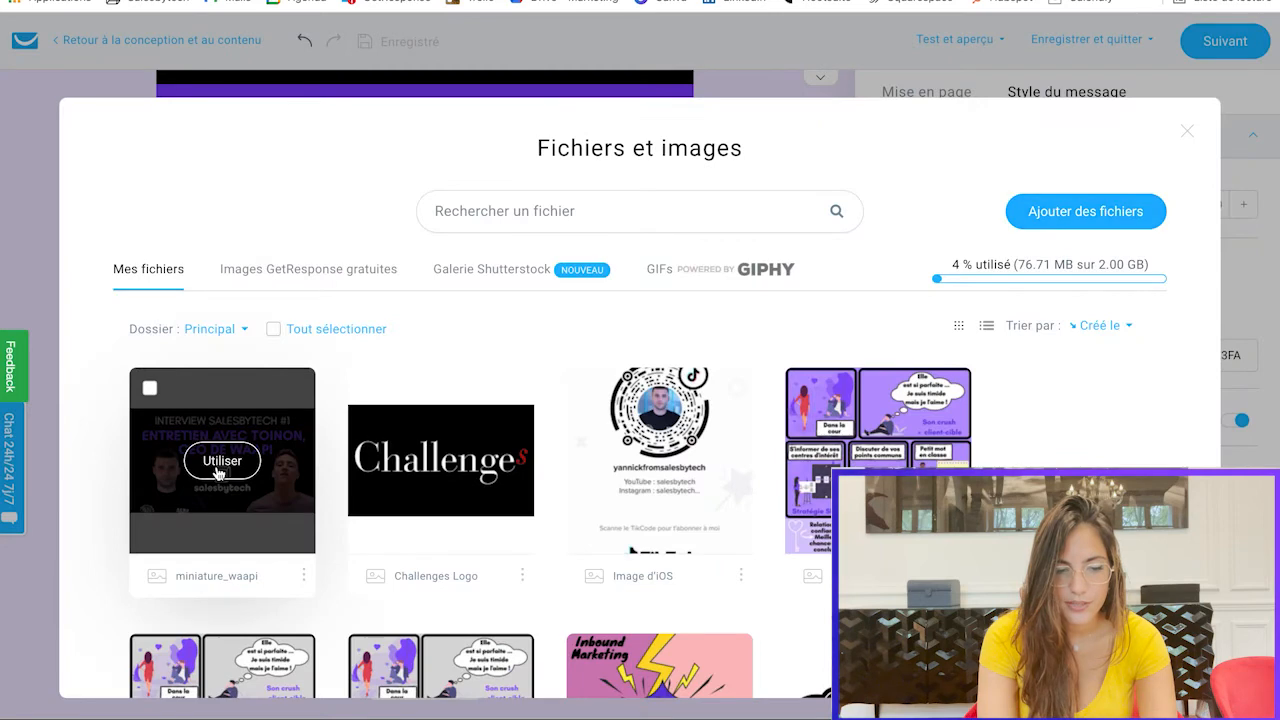
- Try the miniature_waapi image as the message background behind the whole layout and remove it
{"action": "left_click", "coordinate": [218, 468]}
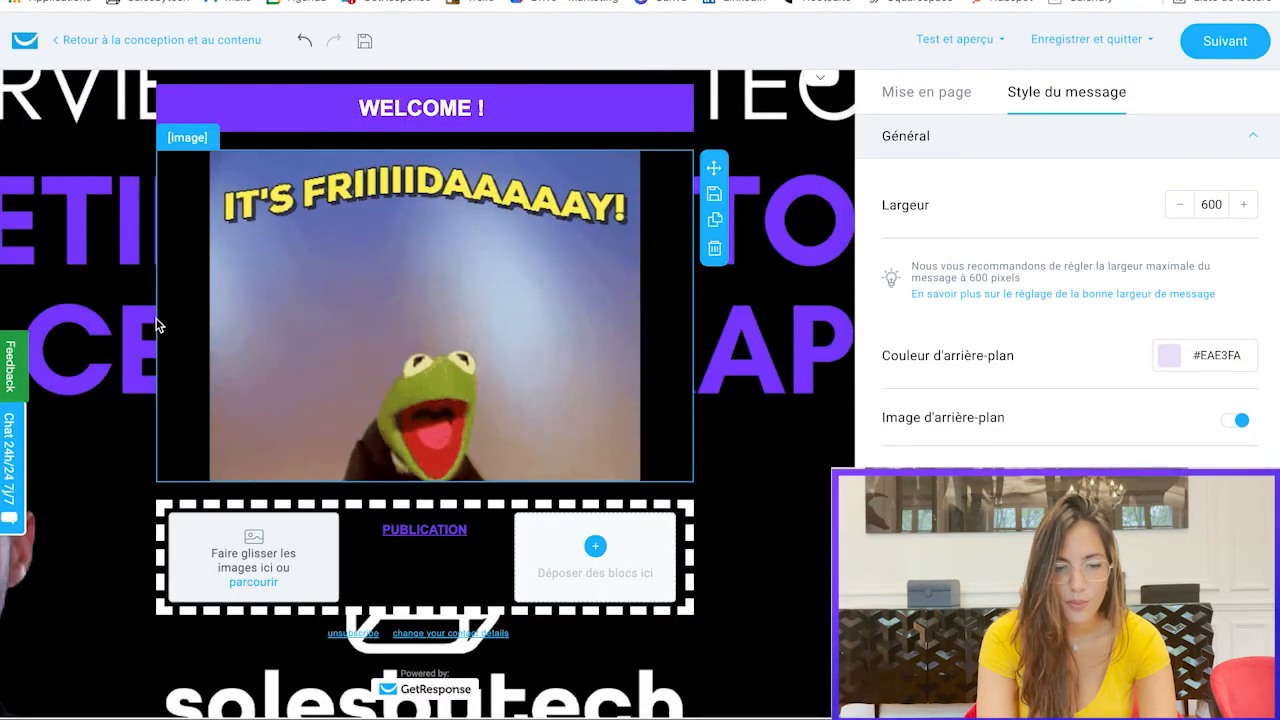
{"action": "scroll", "coordinate": [158, 195], "scroll_direction": "up", "scroll_amount": 2}
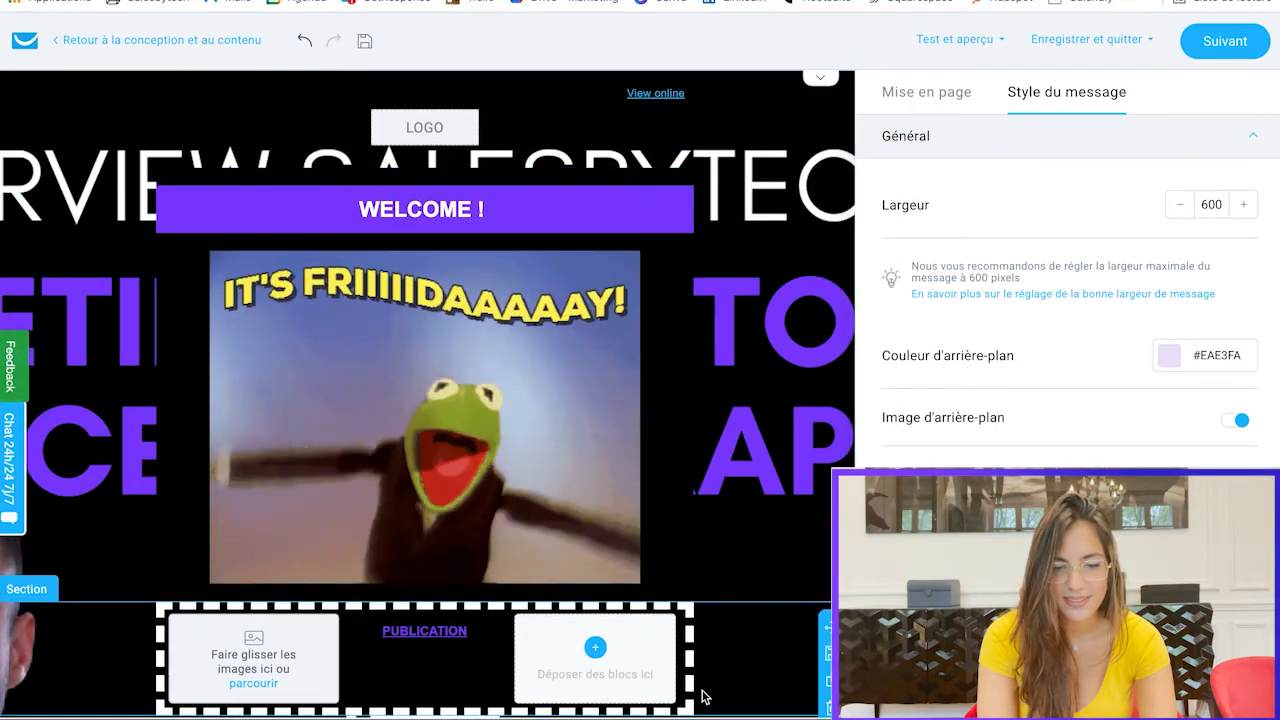
{"action": "scroll", "coordinate": [820, 331], "scroll_direction": "down", "scroll_amount": 2}
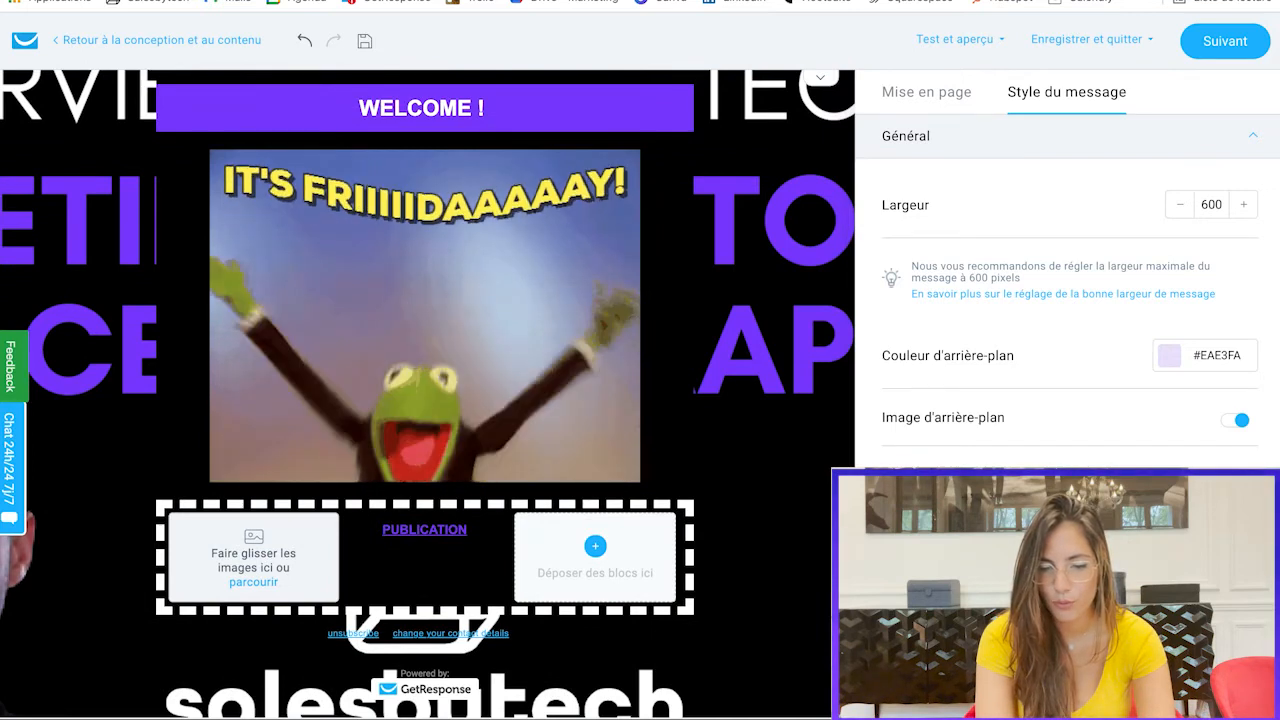
{"action": "left_click", "coordinate": [1075, 530]}
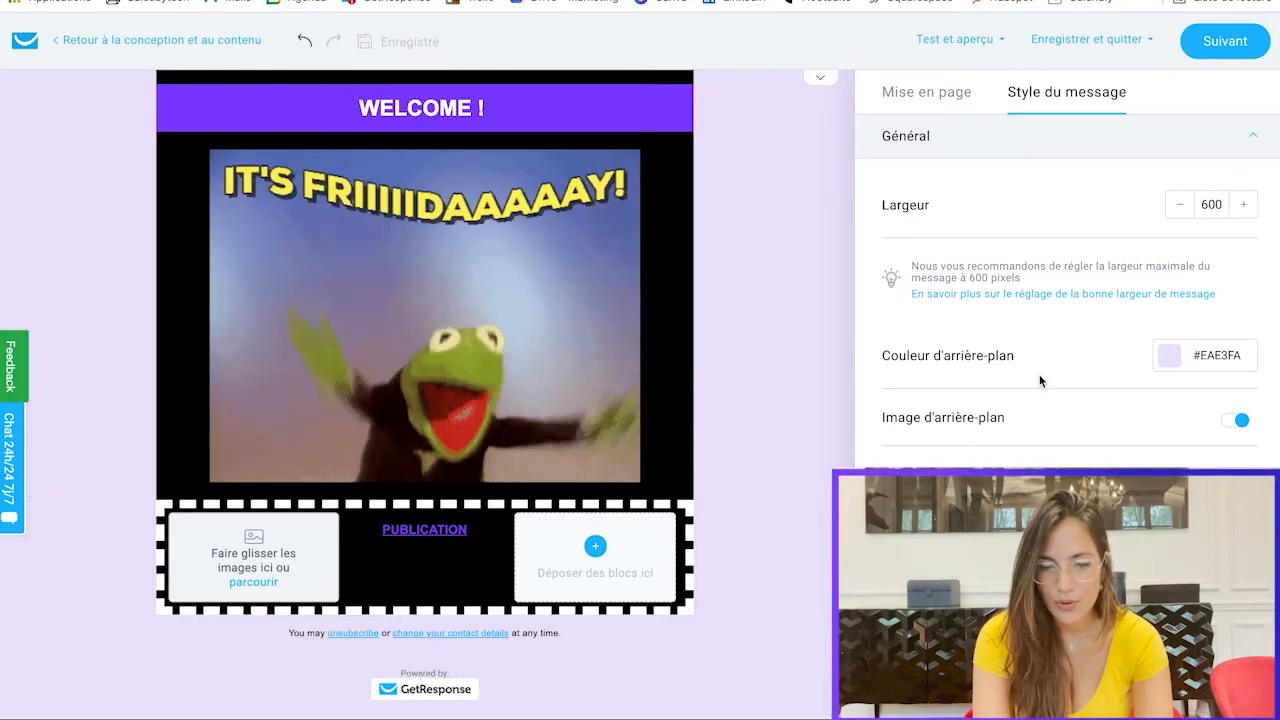
- Add a one-column section below the three-column section and place a Social block in it
{"action": "left_click", "coordinate": [918, 97]}
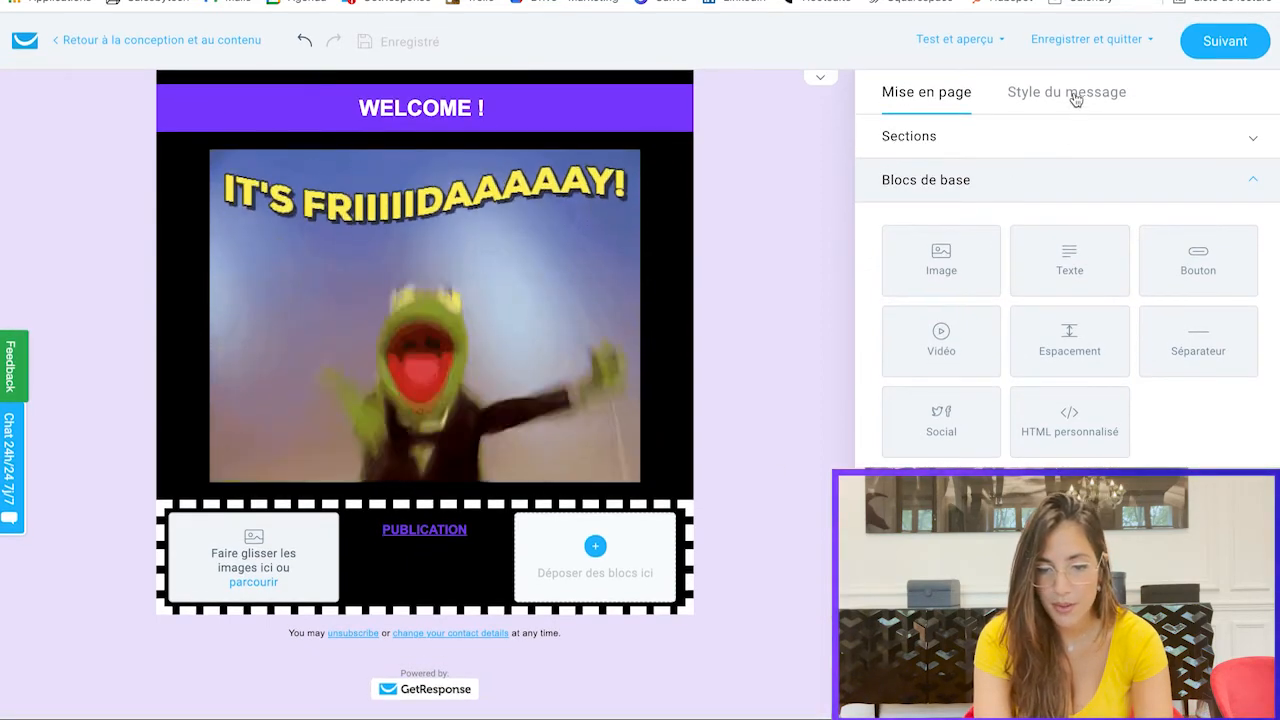
{"action": "left_click", "coordinate": [994, 135]}
{"action": "left_click_drag", "start_coordinate": [865, 288], "coordinate": [435, 646]}
{"action": "scroll", "coordinate": [435, 646], "scroll_direction": "down", "scroll_amount": 1}
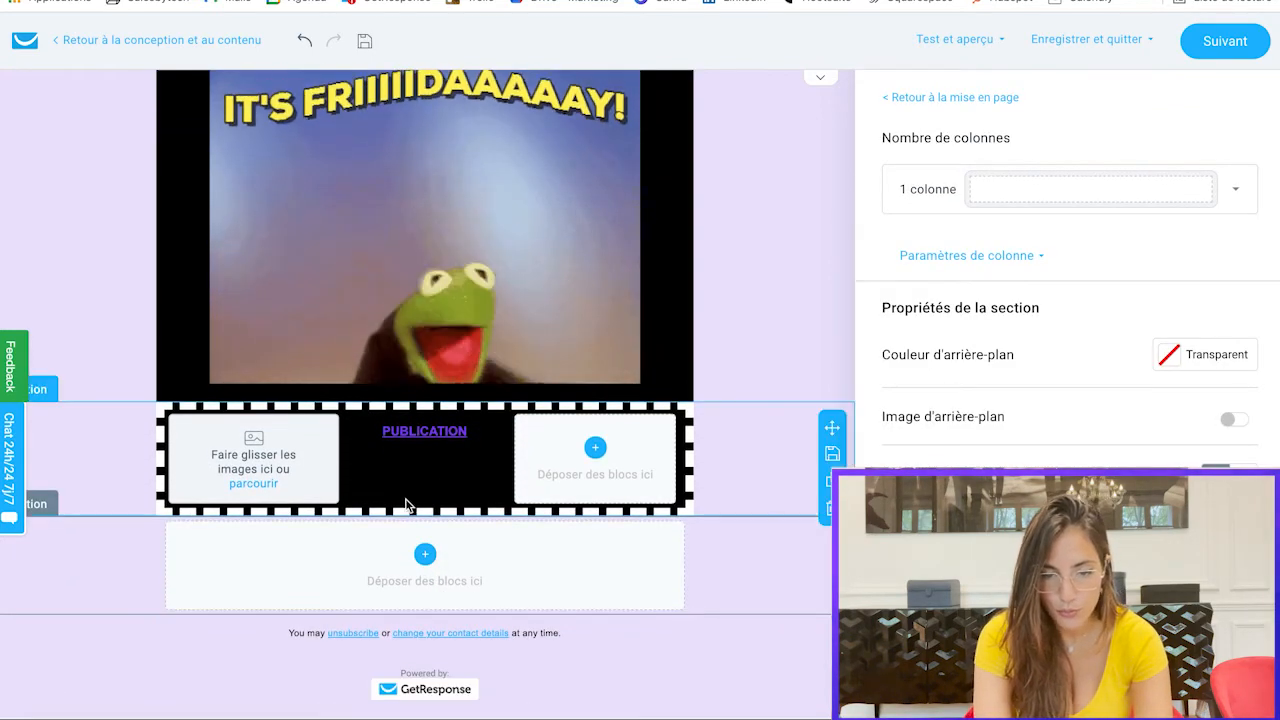
{"action": "left_click", "coordinate": [922, 98]}
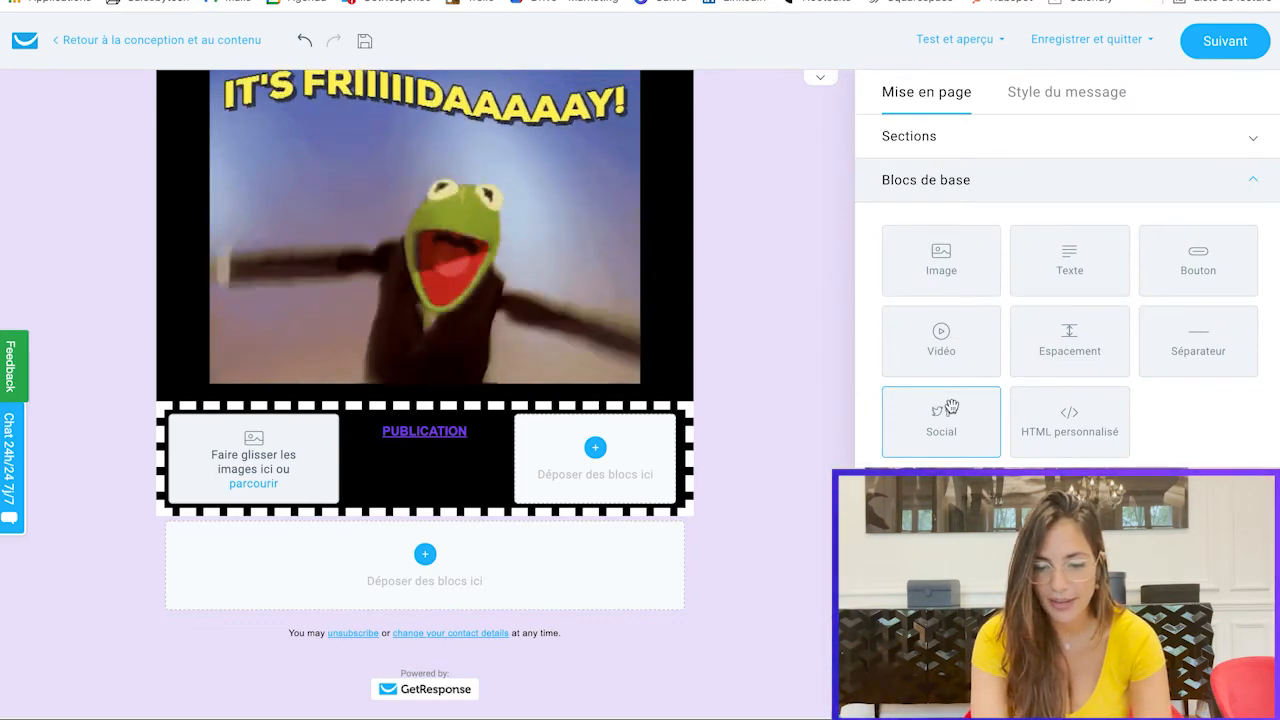
{"action": "left_click_drag", "start_coordinate": [593, 524], "coordinate": [446, 591]}
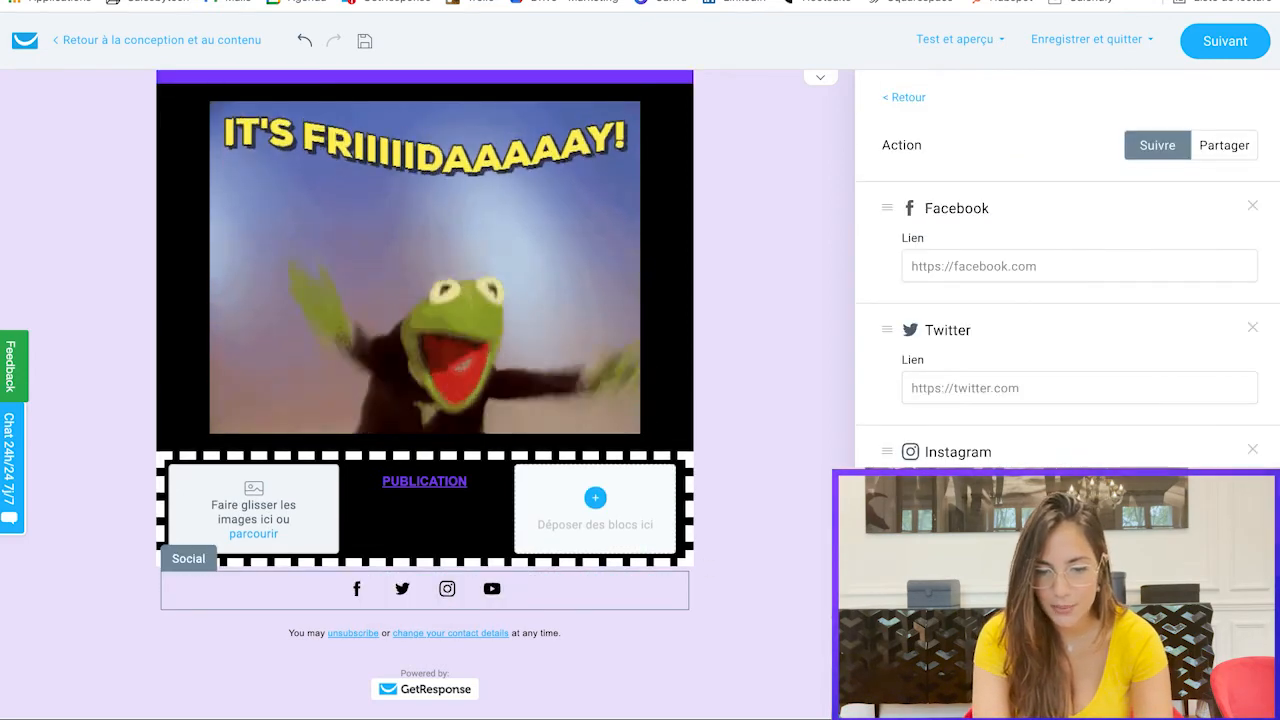
- Change the icon style of the Social block to round icons in each platform's own colours
{"action": "left_click", "coordinate": [986, 270]}
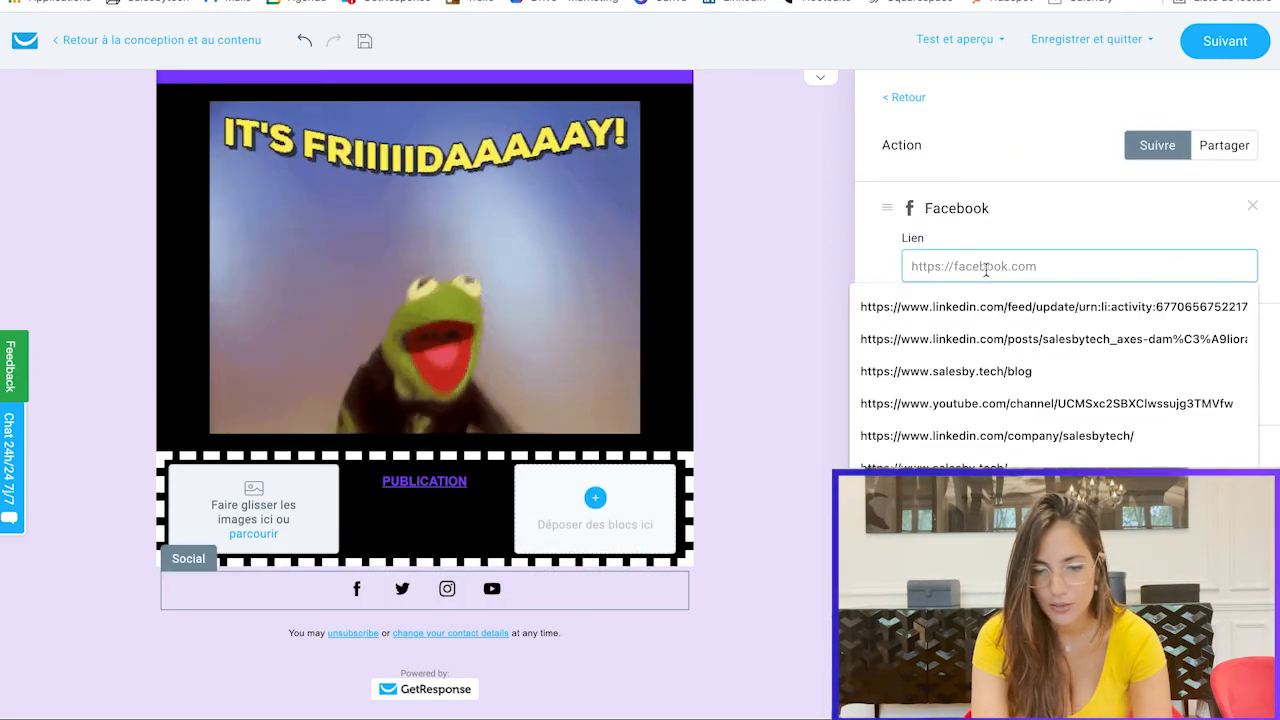
{"action": "left_click", "coordinate": [1091, 212]}
{"action": "scroll", "coordinate": [1067, 300], "scroll_direction": "down", "scroll_amount": 3}
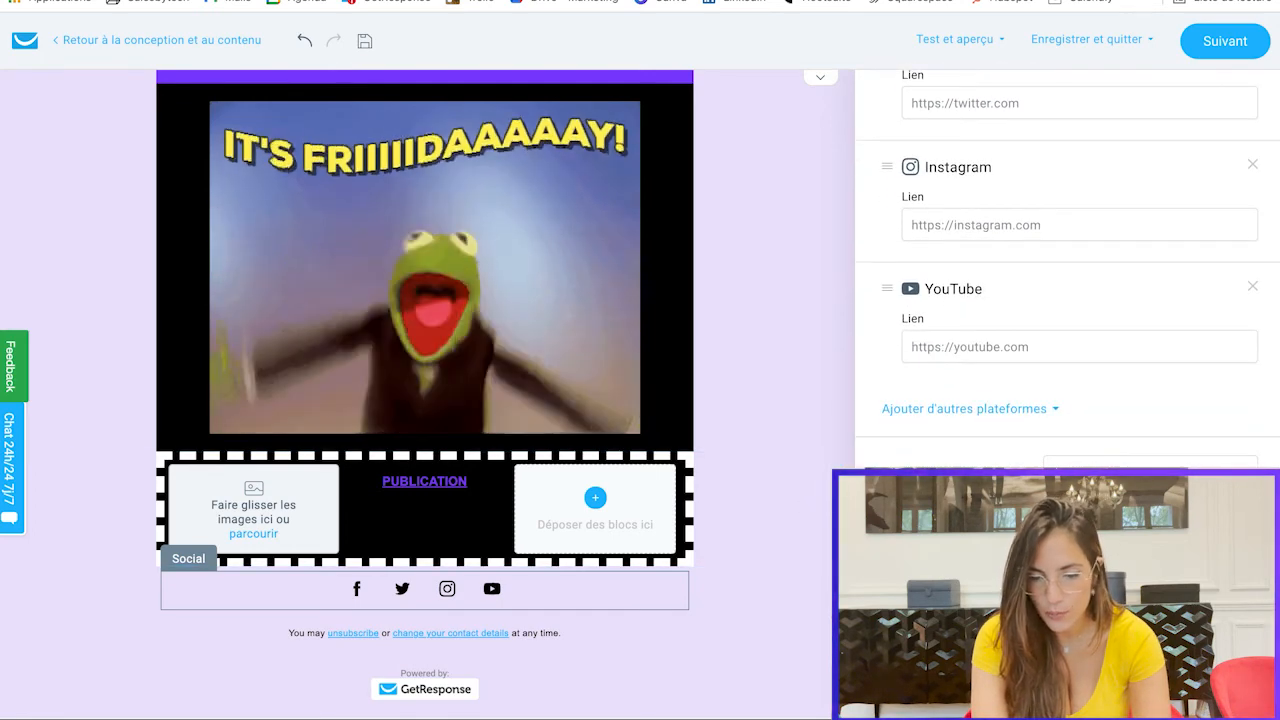
{"action": "scroll", "coordinate": [640, 360], "scroll_direction": "down", "scroll_amount": 1}
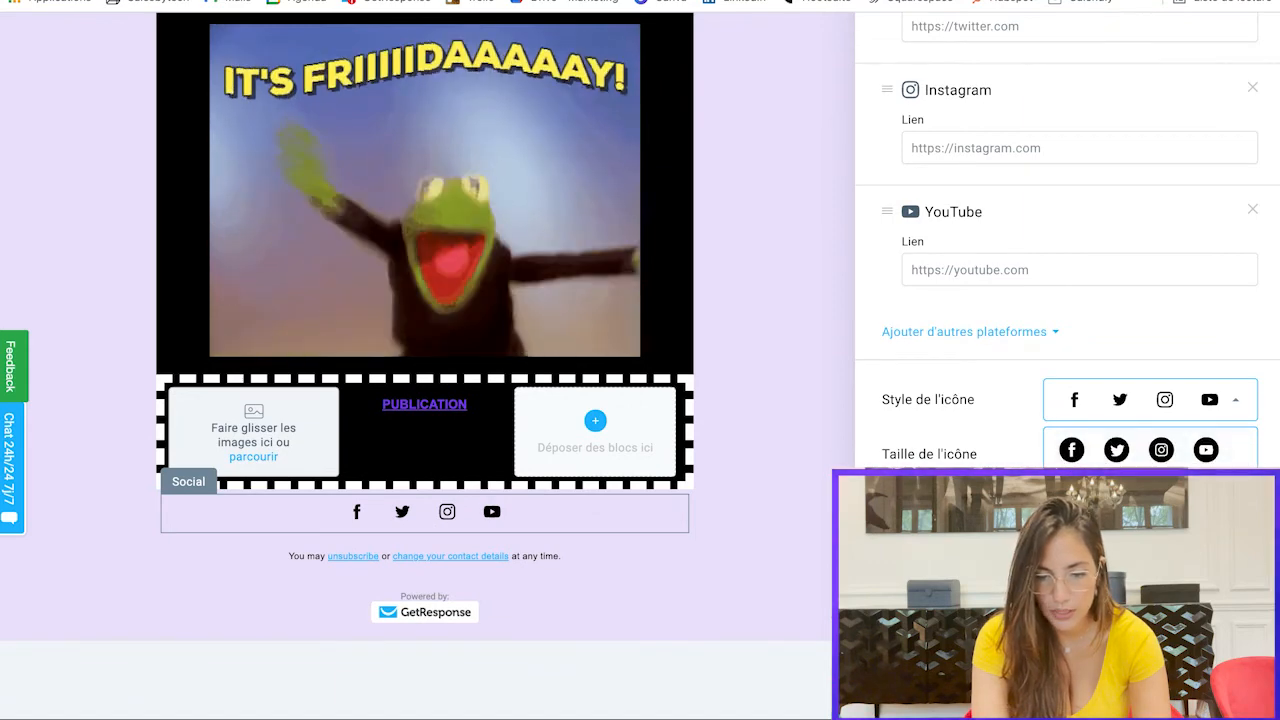
{"action": "left_click", "coordinate": [1150, 500]}
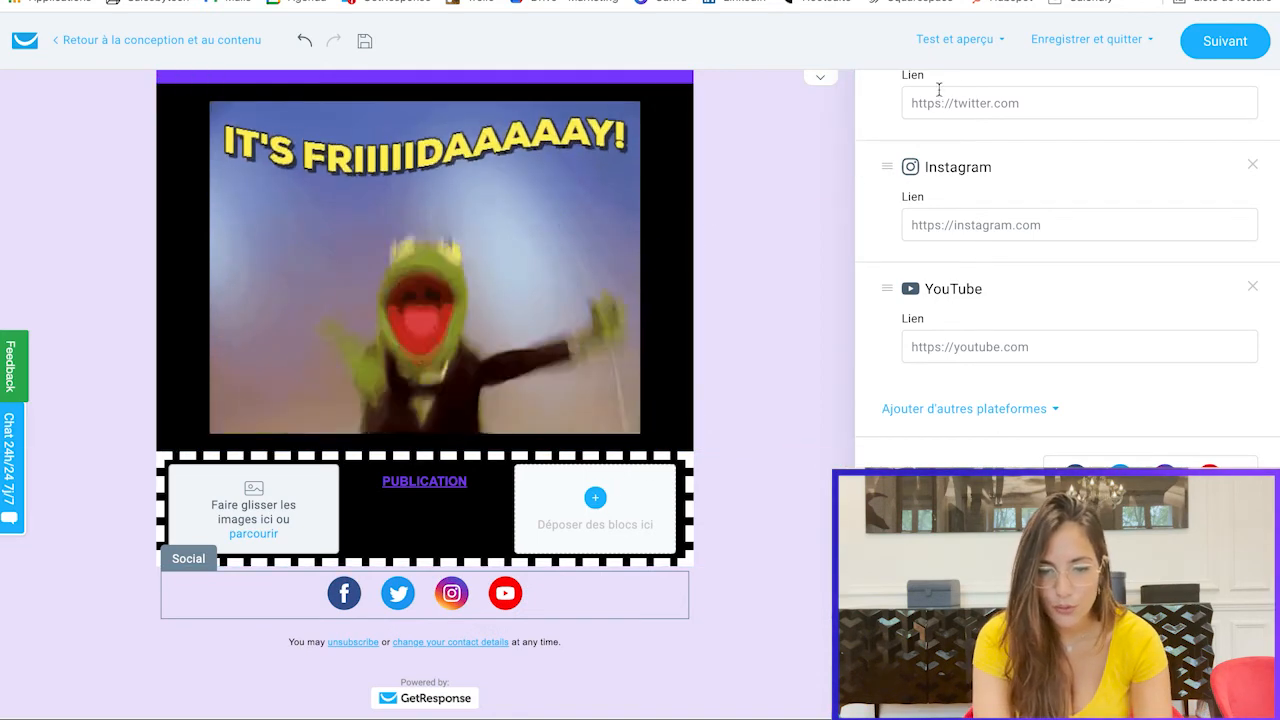
- Preview the message in its desktop version and look through its whole layout
{"action": "left_click", "coordinate": [935, 40]}
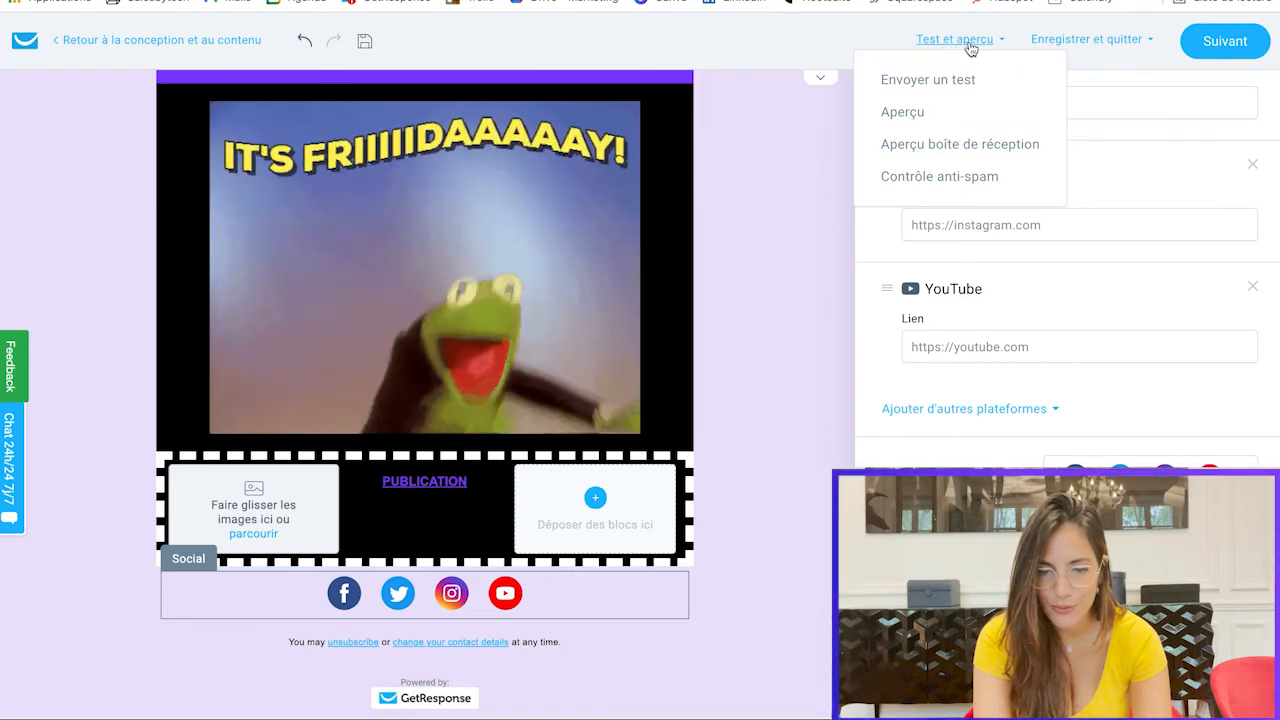
{"action": "left_click", "coordinate": [906, 116]}
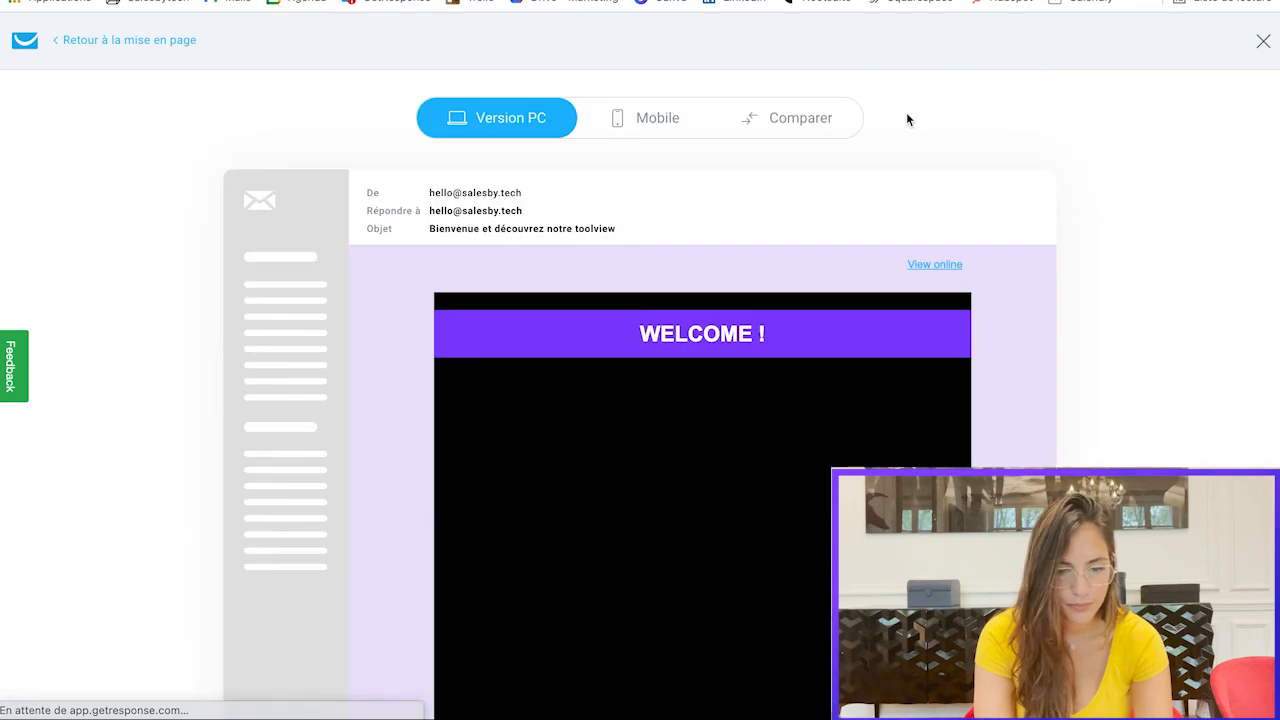
{"action": "scroll", "coordinate": [780, 204], "scroll_direction": "down", "scroll_amount": 1}
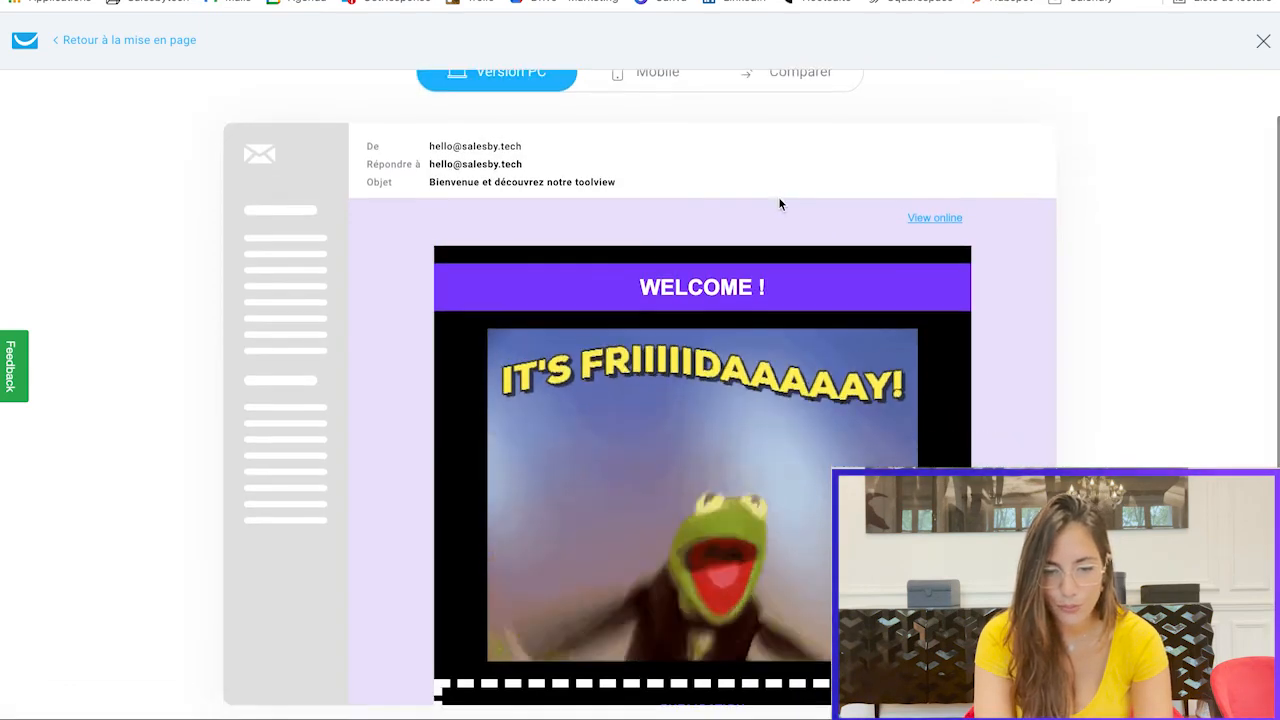
{"action": "scroll", "coordinate": [780, 204], "scroll_direction": "up", "scroll_amount": 1}
{"action": "scroll", "coordinate": [780, 204], "scroll_direction": "down", "scroll_amount": 1}
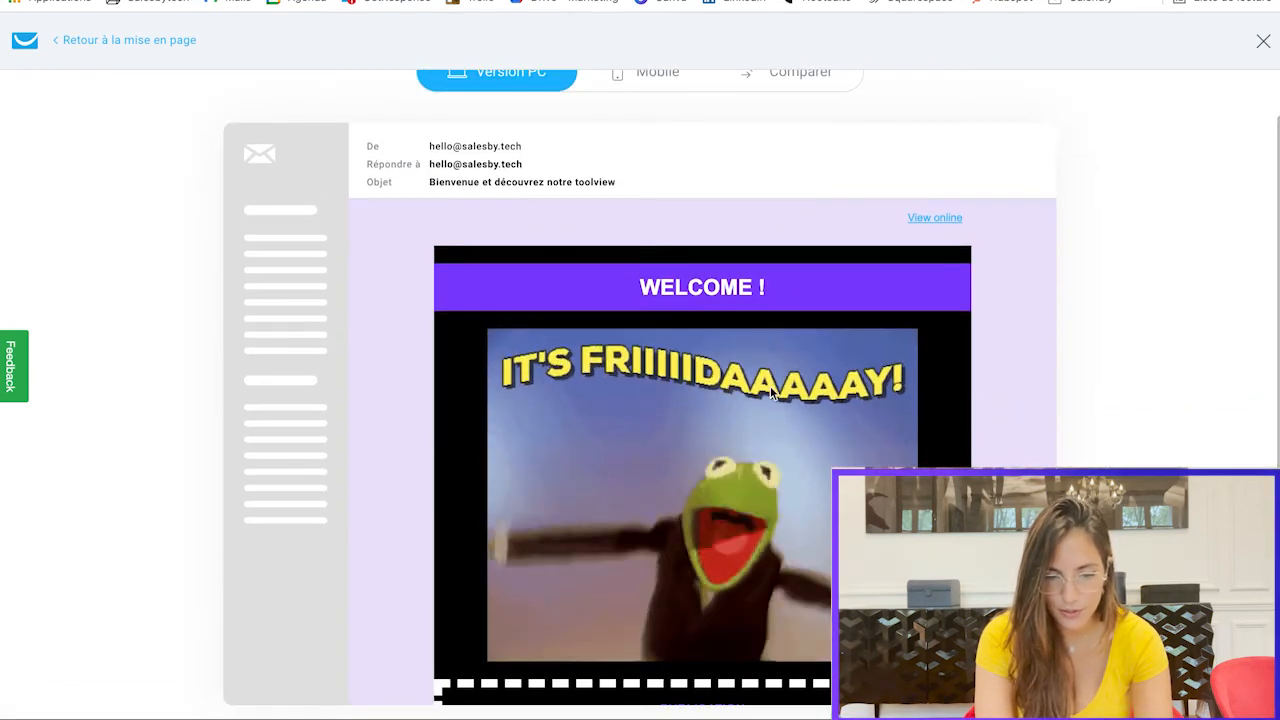
{"action": "scroll", "coordinate": [771, 390], "scroll_direction": "down", "scroll_amount": 2}
{"action": "scroll", "coordinate": [771, 390], "scroll_direction": "up", "scroll_amount": 2}
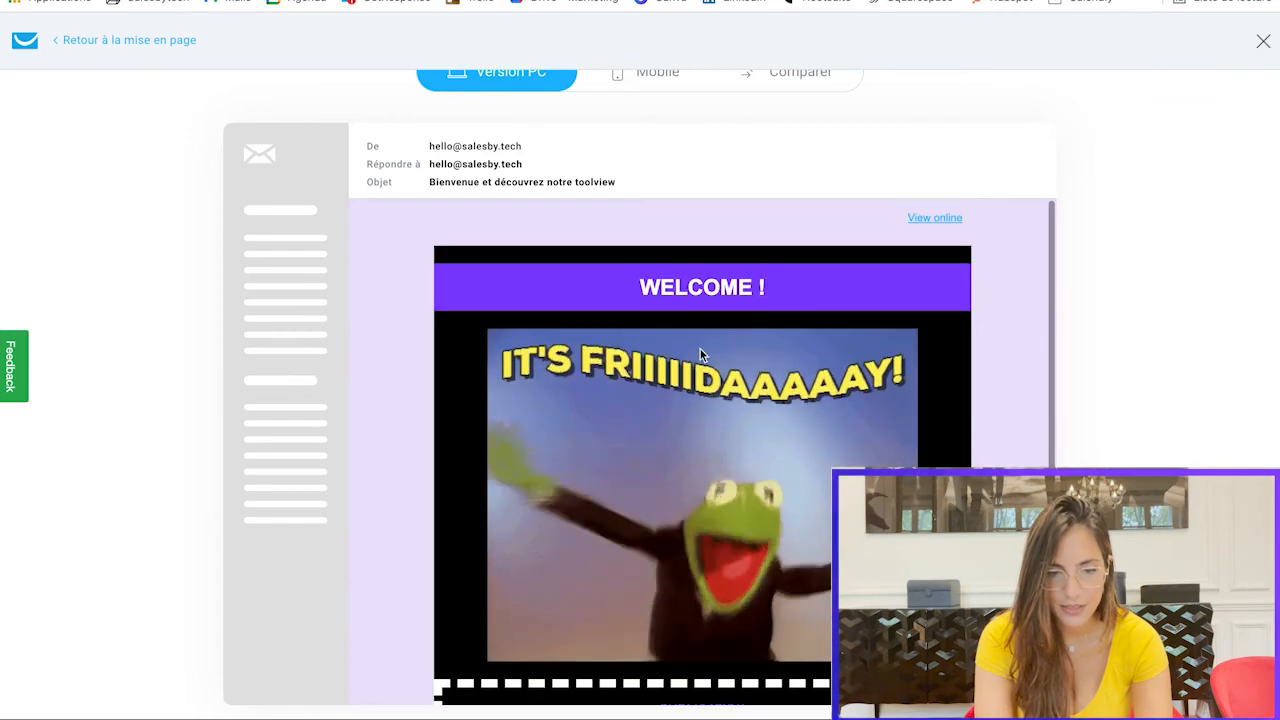
{"action": "scroll", "coordinate": [645, 105], "scroll_direction": "up", "scroll_amount": 1}
- Preview the message in the mobile version and compare the desktop and mobile layouts side by side
{"action": "left_click", "coordinate": [660, 121]}
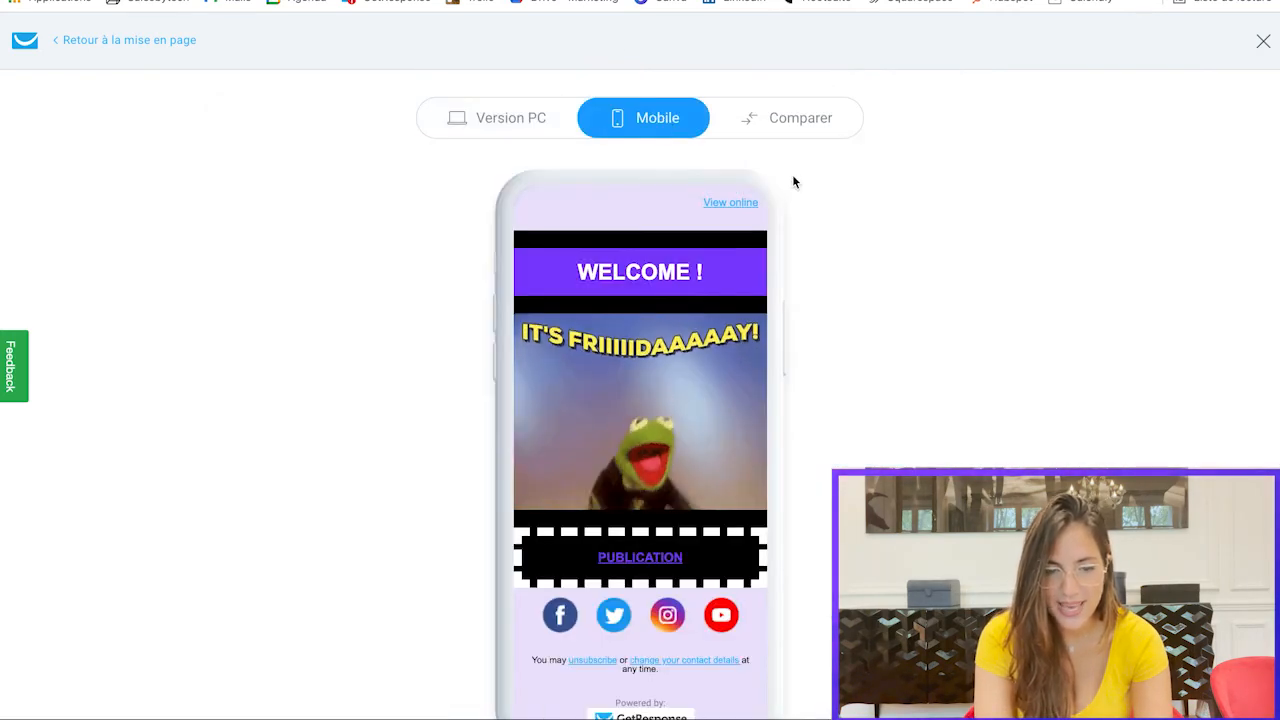
{"action": "left_click", "coordinate": [800, 120]}
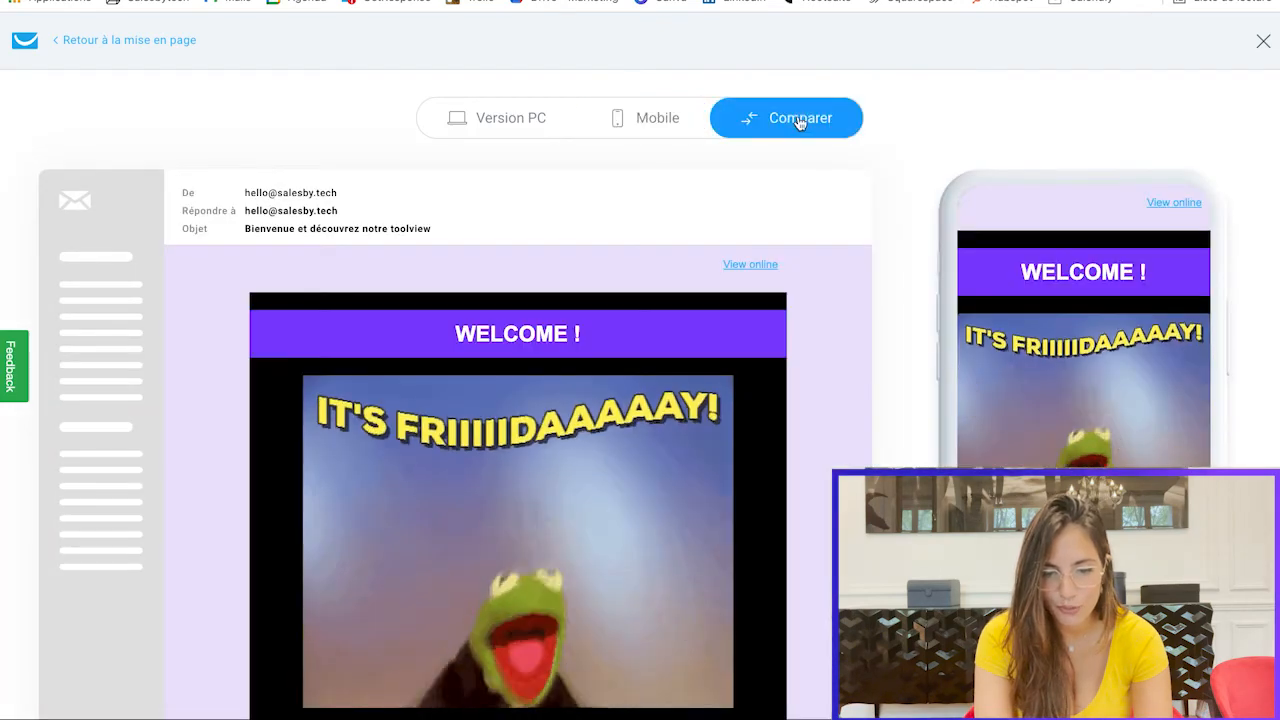
{"action": "scroll", "coordinate": [867, 268], "scroll_direction": "down", "scroll_amount": 3}
{"action": "scroll", "coordinate": [867, 265], "scroll_direction": "down", "scroll_amount": 1}
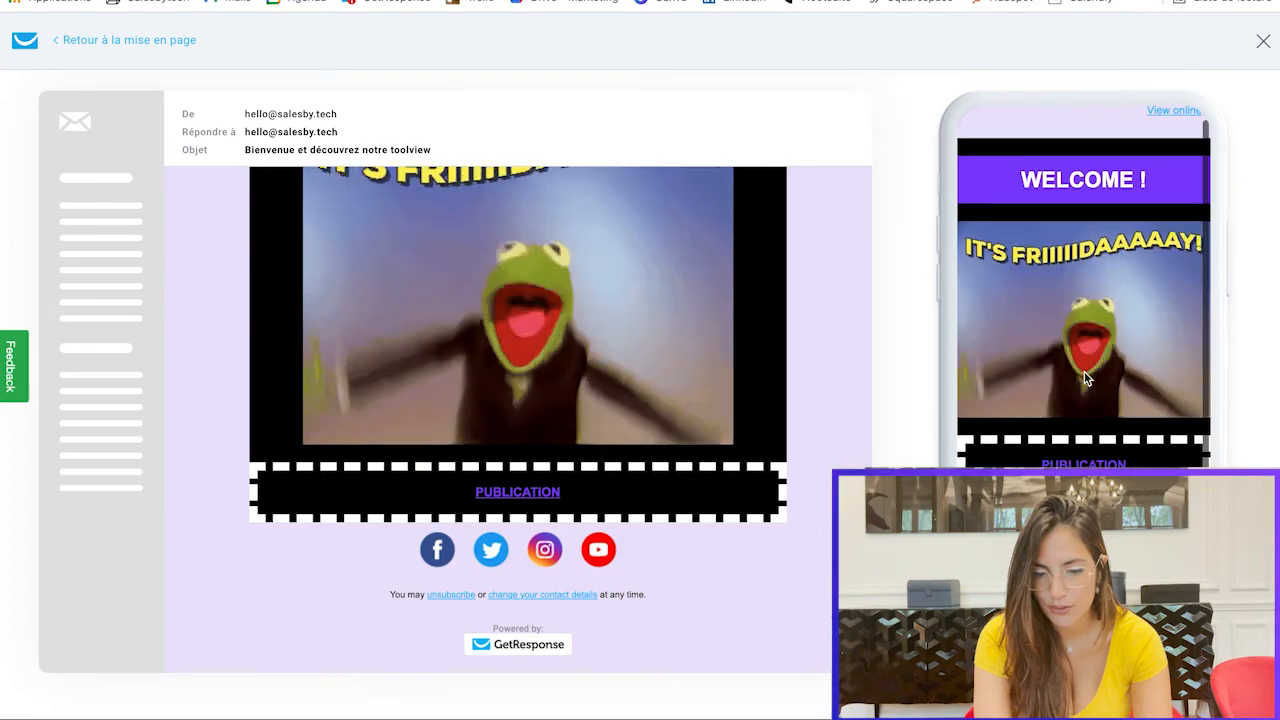
{"action": "scroll", "coordinate": [1084, 373], "scroll_direction": "up", "scroll_amount": 1}
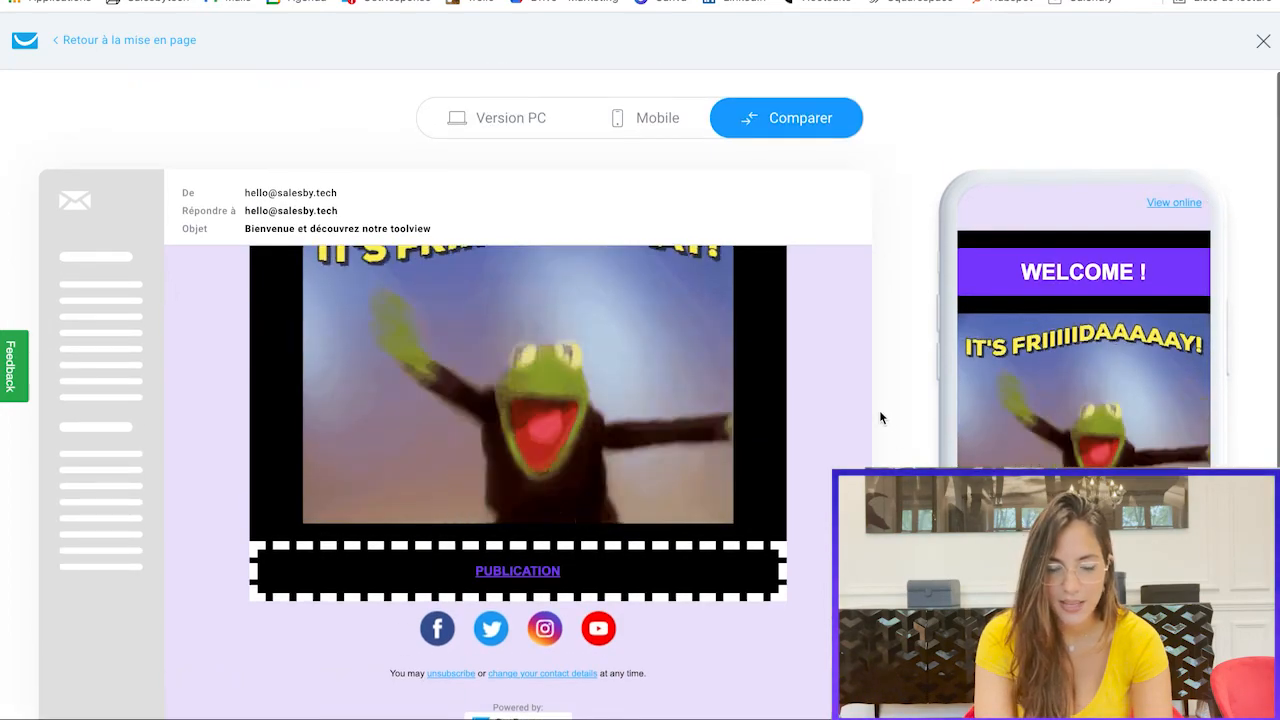
{"action": "scroll", "coordinate": [704, 392], "scroll_direction": "up", "scroll_amount": 3}
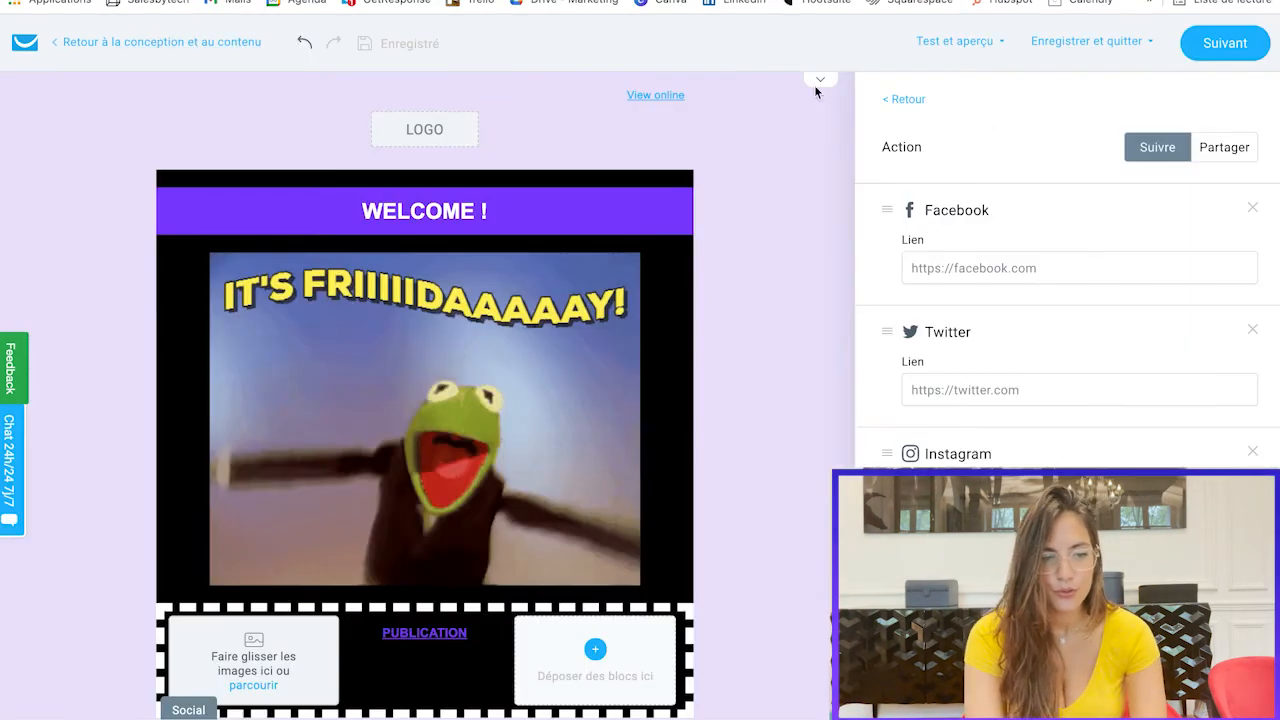
- Run the anti-spam check on the message and send a test message to the fourth available e-mail address
{"action": "left_click", "coordinate": [968, 47]}
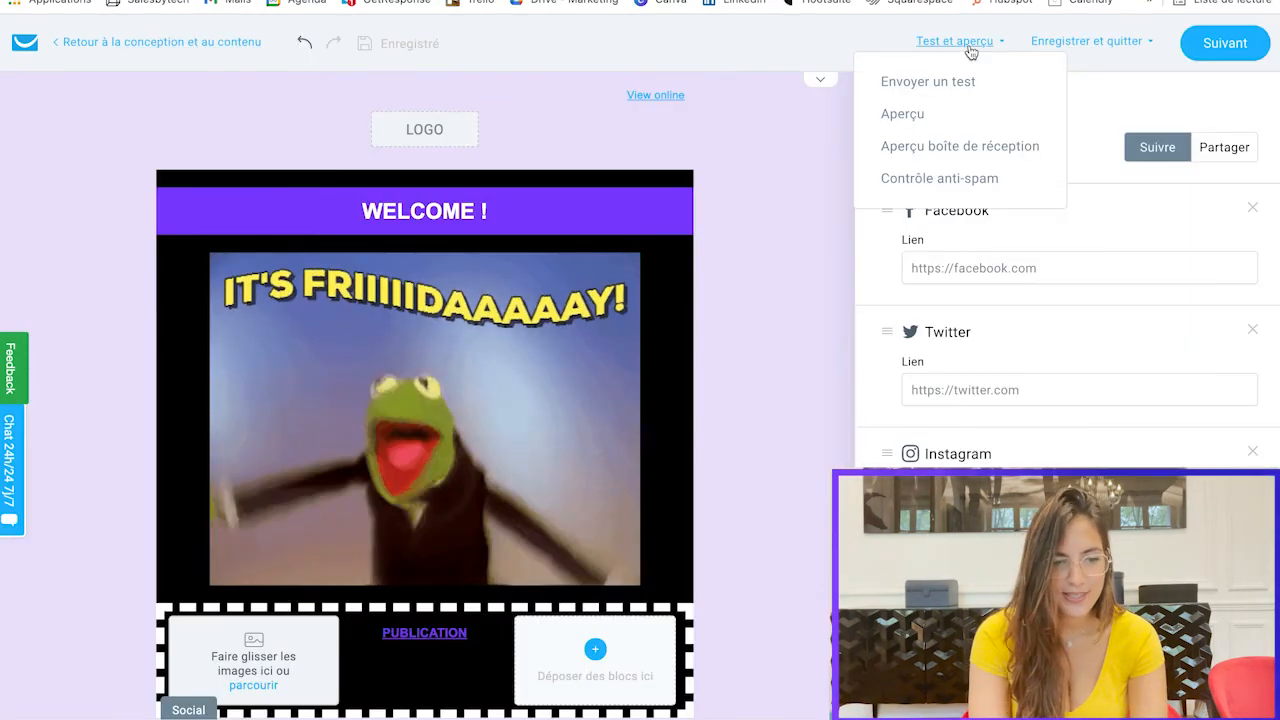
{"action": "left_click", "coordinate": [934, 181]}
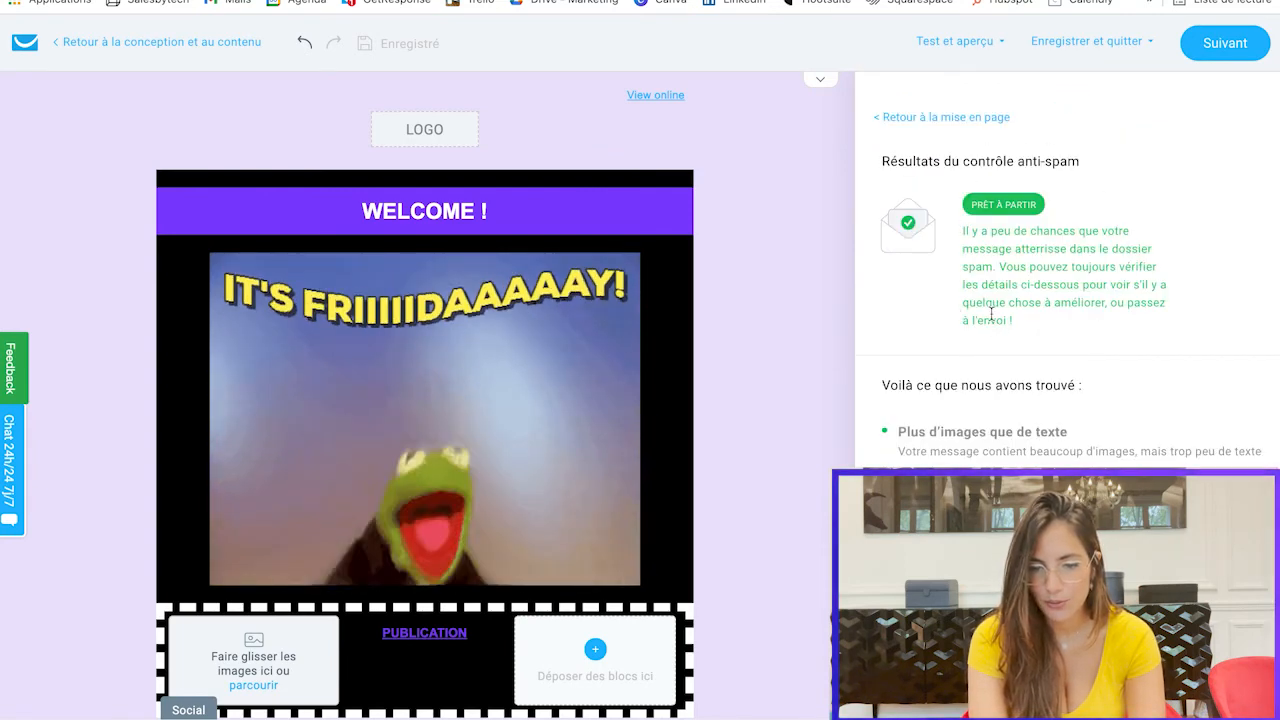
{"action": "left_click", "coordinate": [958, 45]}
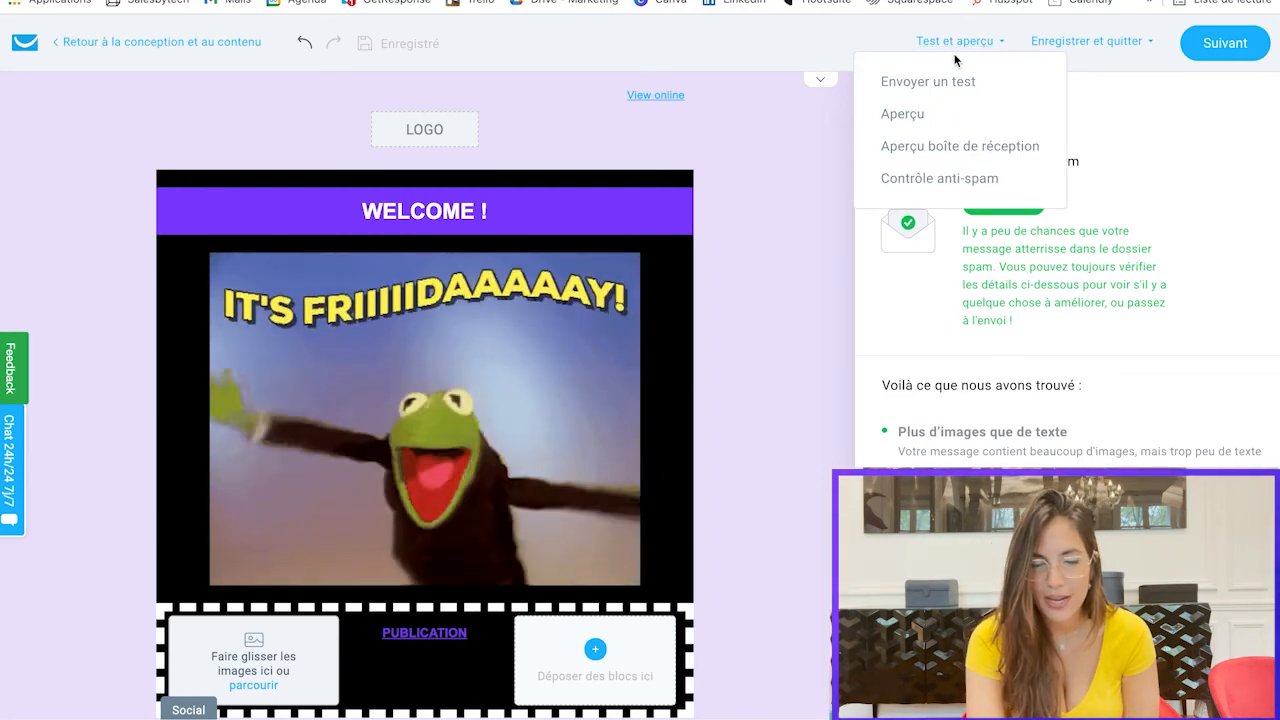
{"action": "left_click", "coordinate": [912, 84]}
{"action": "left_click", "coordinate": [608, 253]}
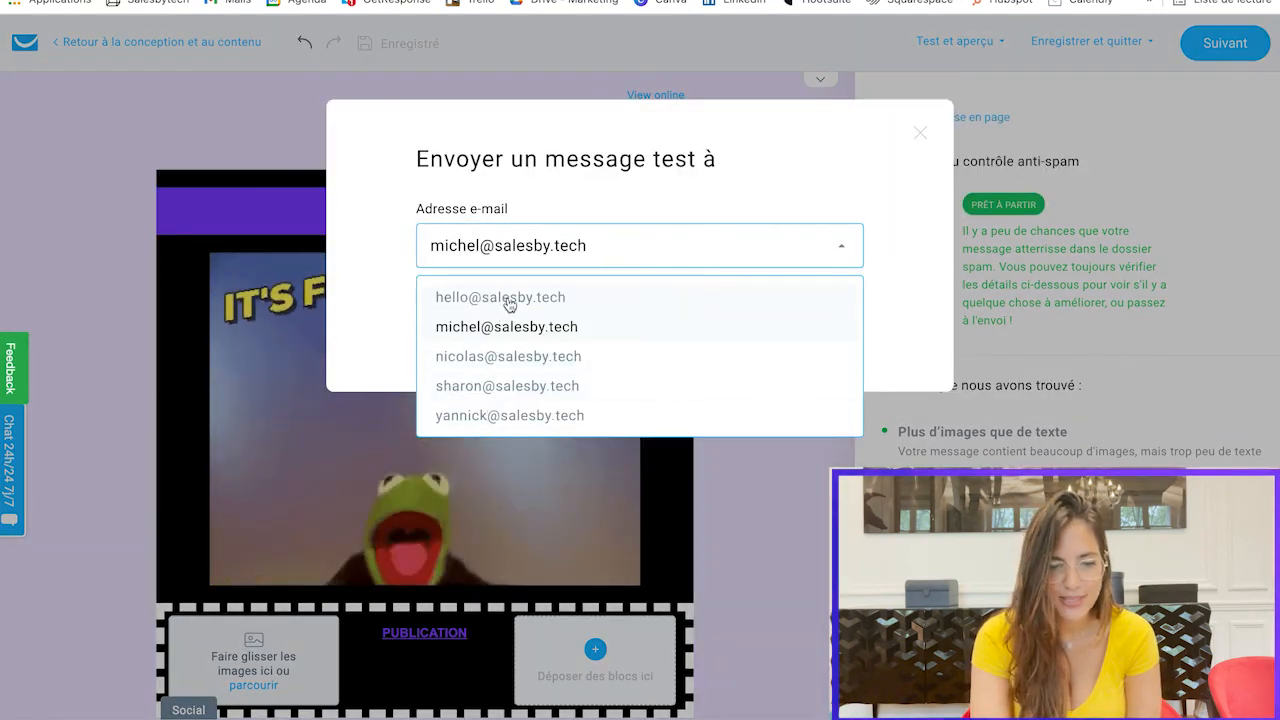
{"action": "left_click", "coordinate": [501, 388]}
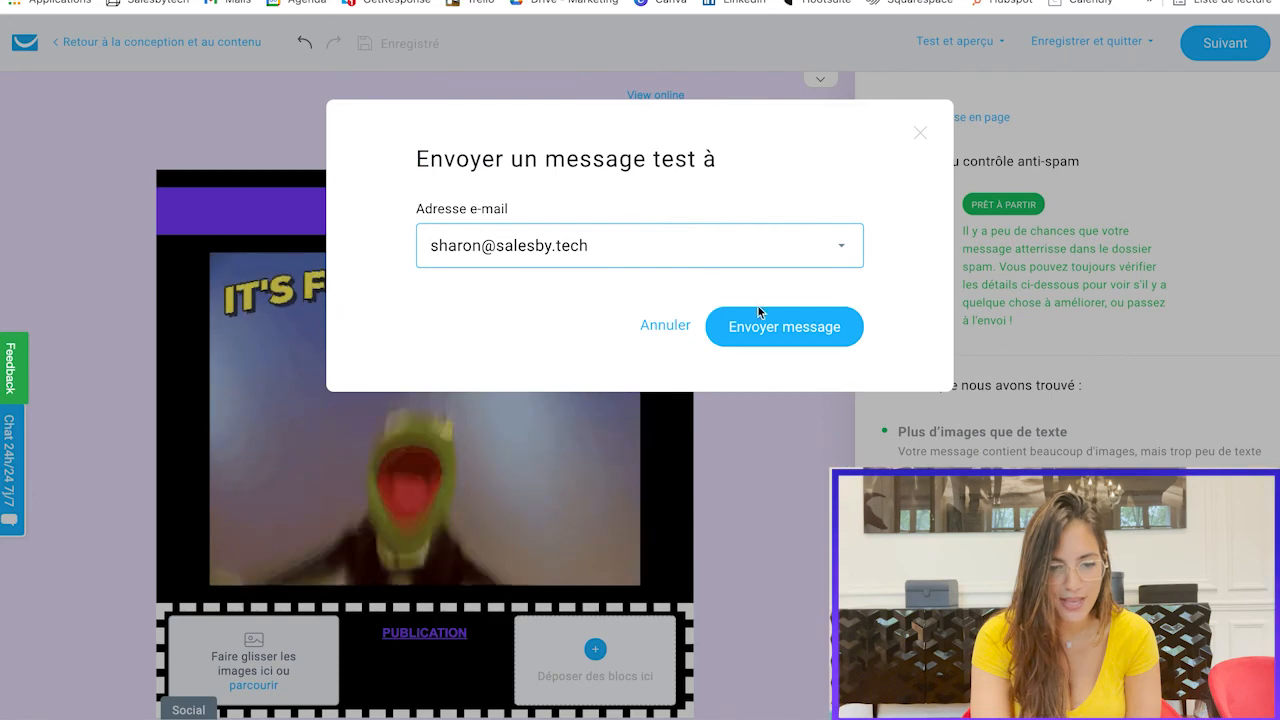
{"action": "left_click", "coordinate": [768, 338]}
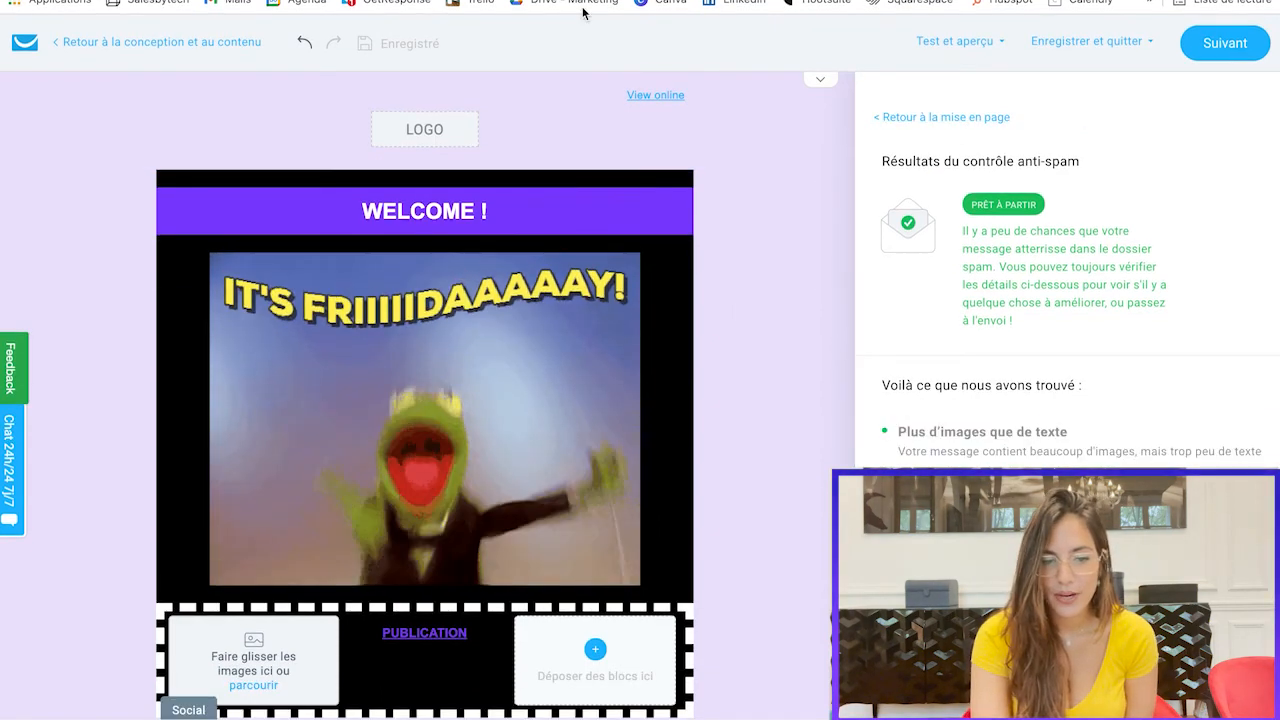
- Save the message as a draft and exit the editor
{"action": "left_click", "coordinate": [1100, 42]}
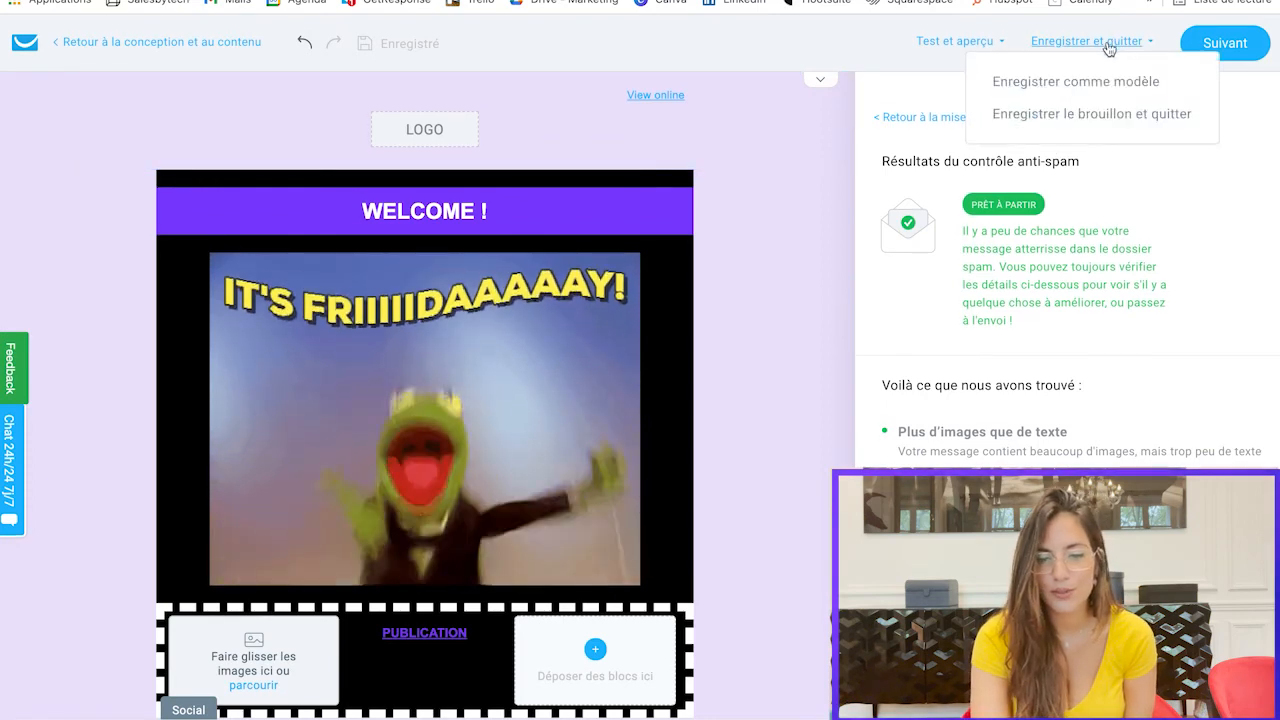
{"action": "left_click", "coordinate": [1072, 114]}
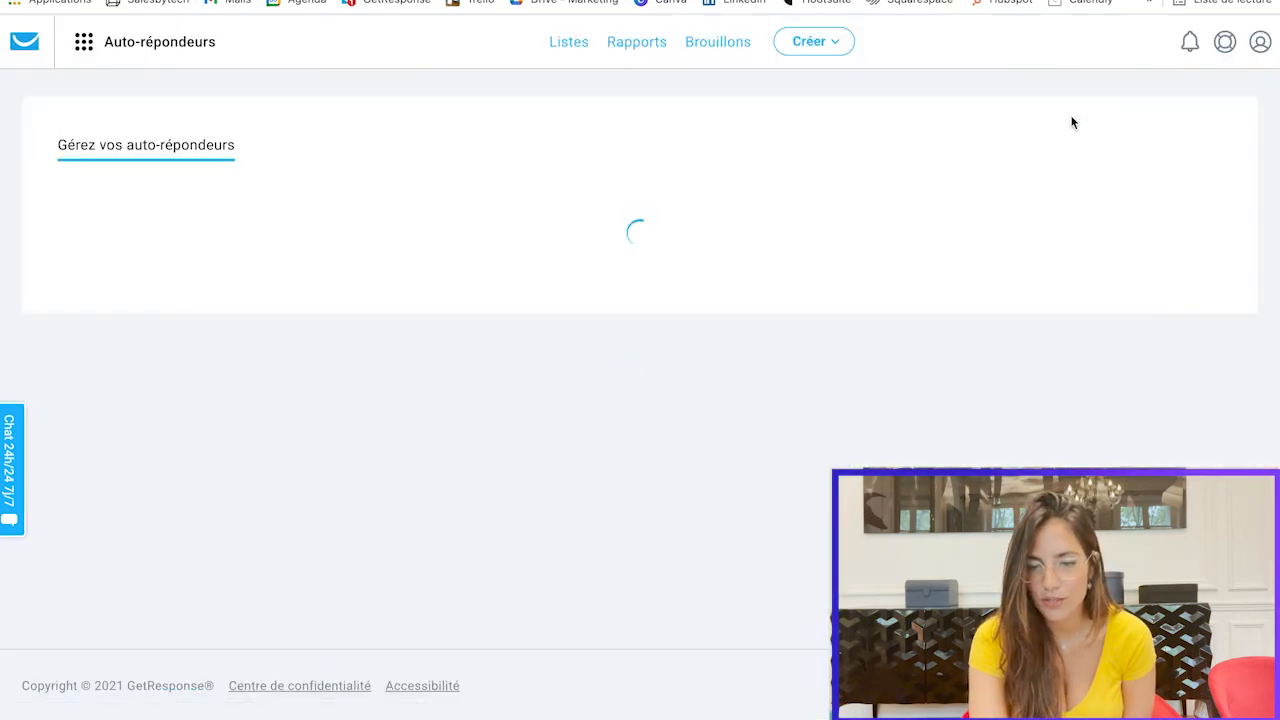